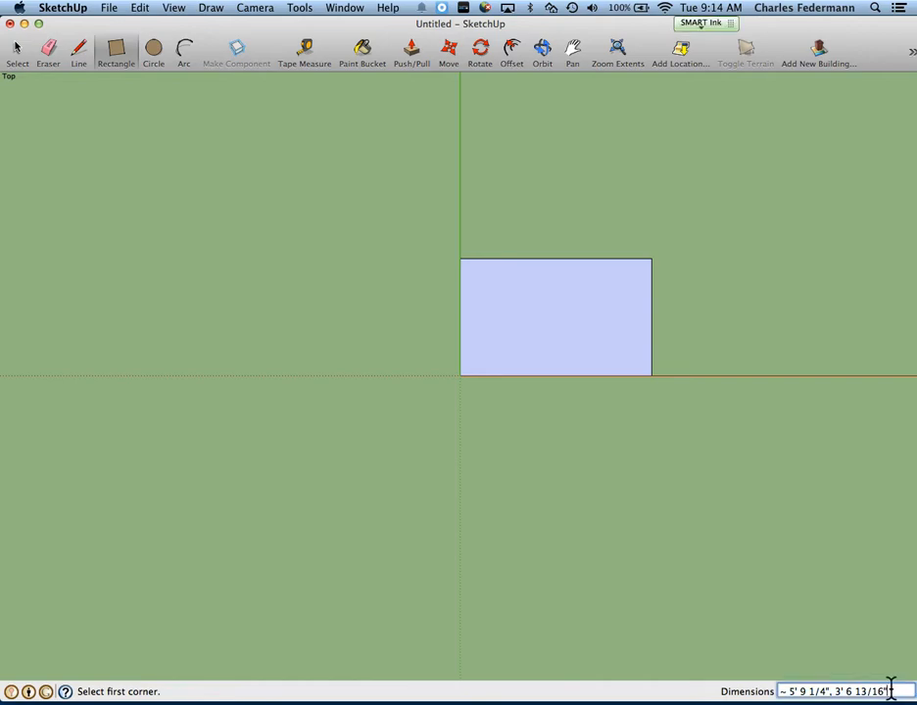
# Set the rectangle at the origin to 2" by 2" and zoom in on it.
pyautogui.write('2",2')
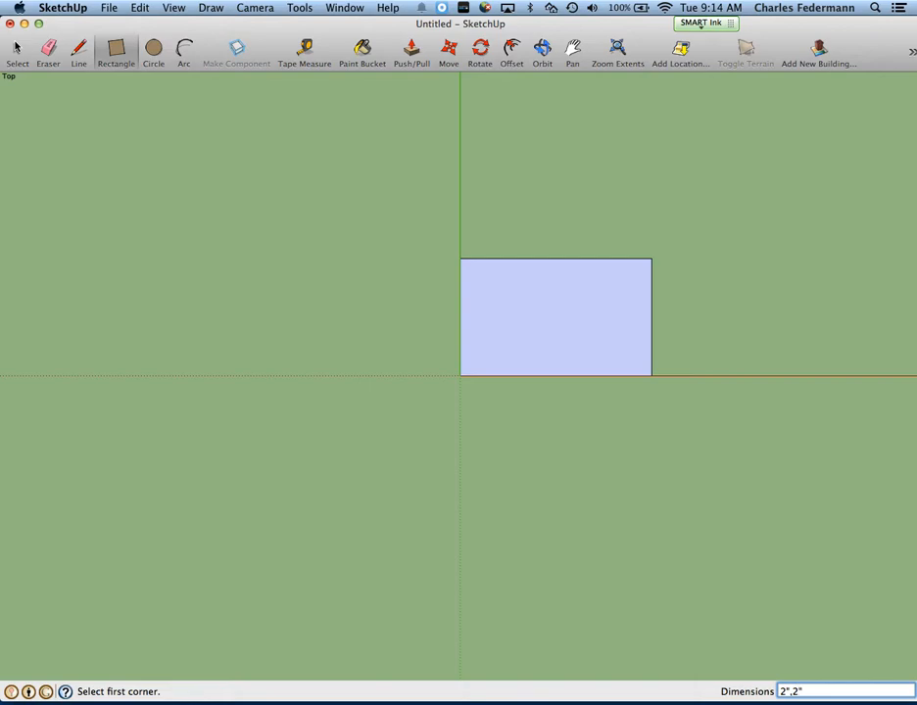
pyautogui.press('super+z')
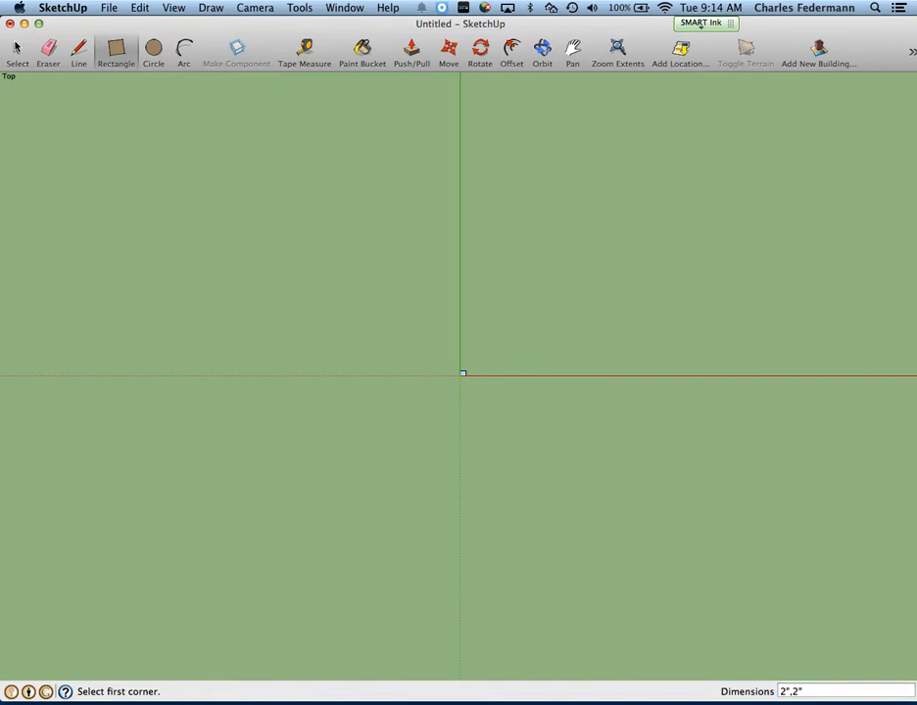
pyautogui.click(618, 60)
pyautogui.scroll(-3, 585, 235)
pyautogui.scroll(-4, 585, 235)
pyautogui.press('space')
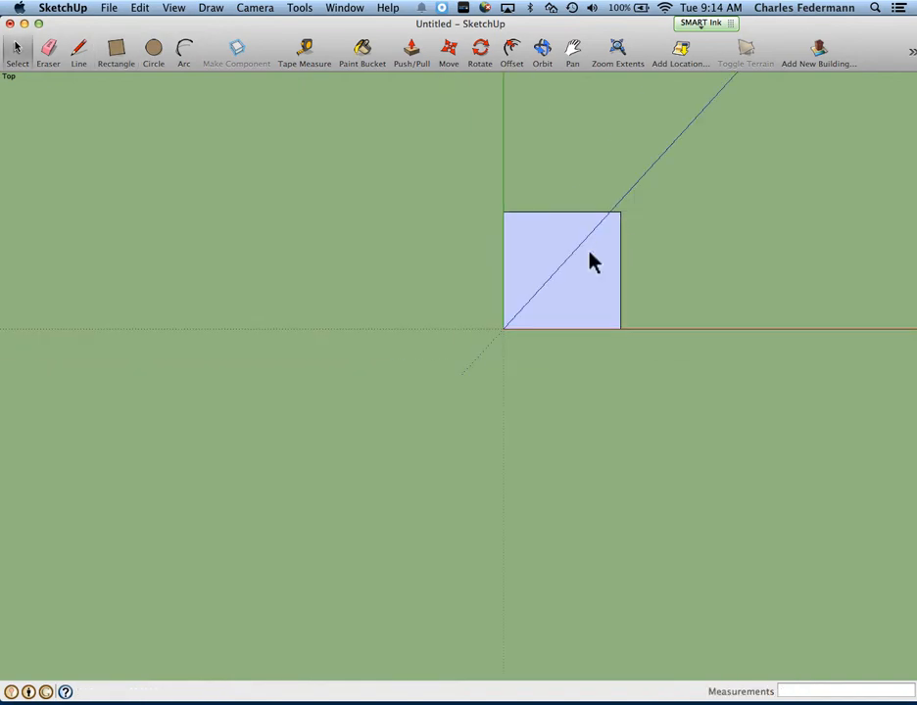
# Switch to the Striped Bowl PDF in Preview, read the instructions for copying the squares, and return to SketchUp.
pyautogui.press('super+Tab')
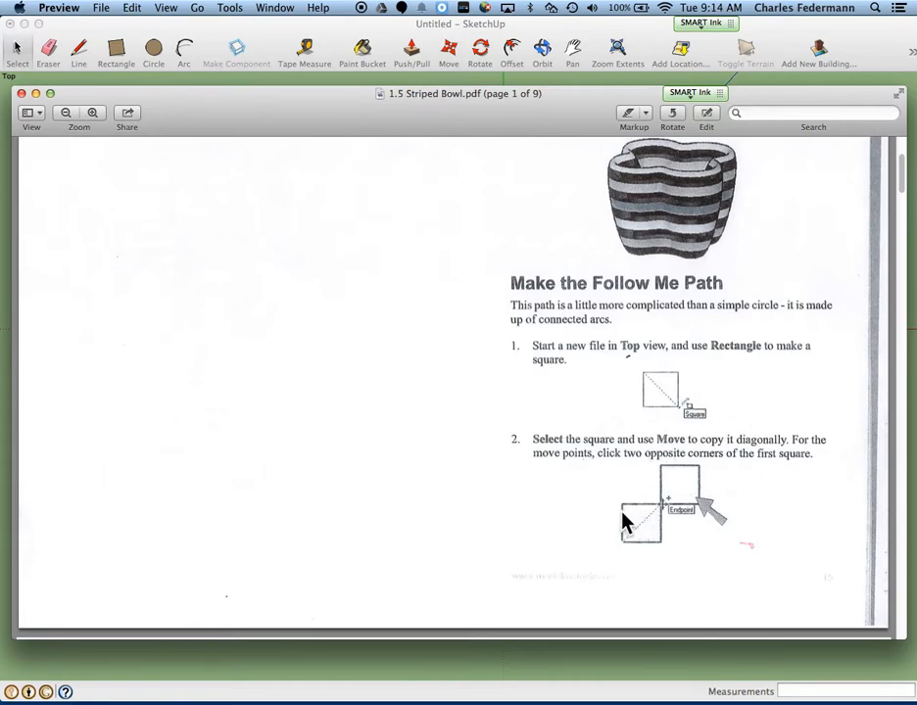
pyautogui.scroll(-5, 487, 506)
pyautogui.scroll(-7, 487, 506)
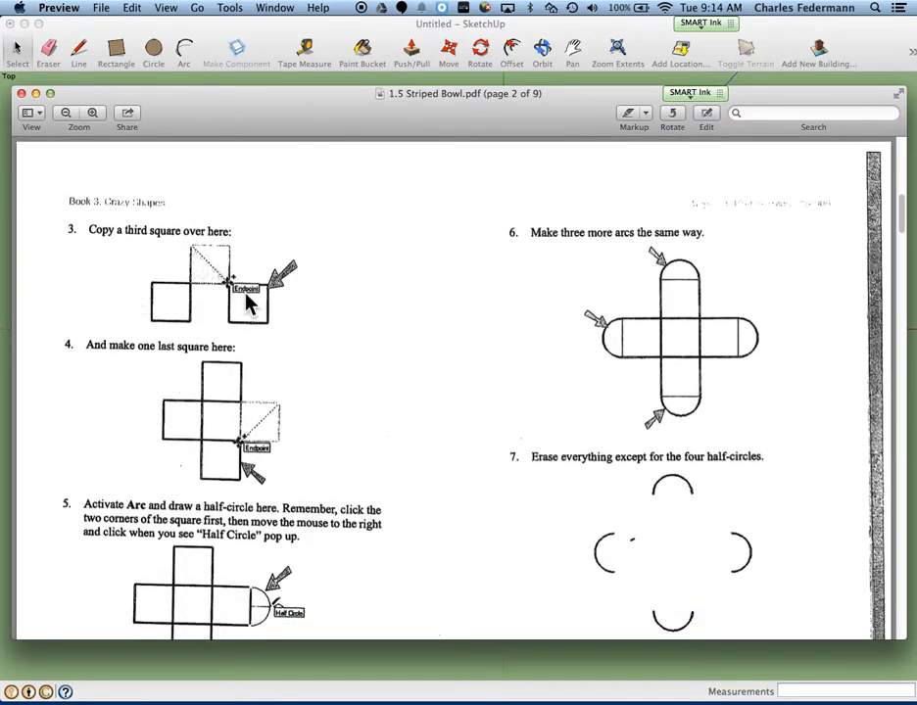
pyautogui.scroll(-2, 257, 446)
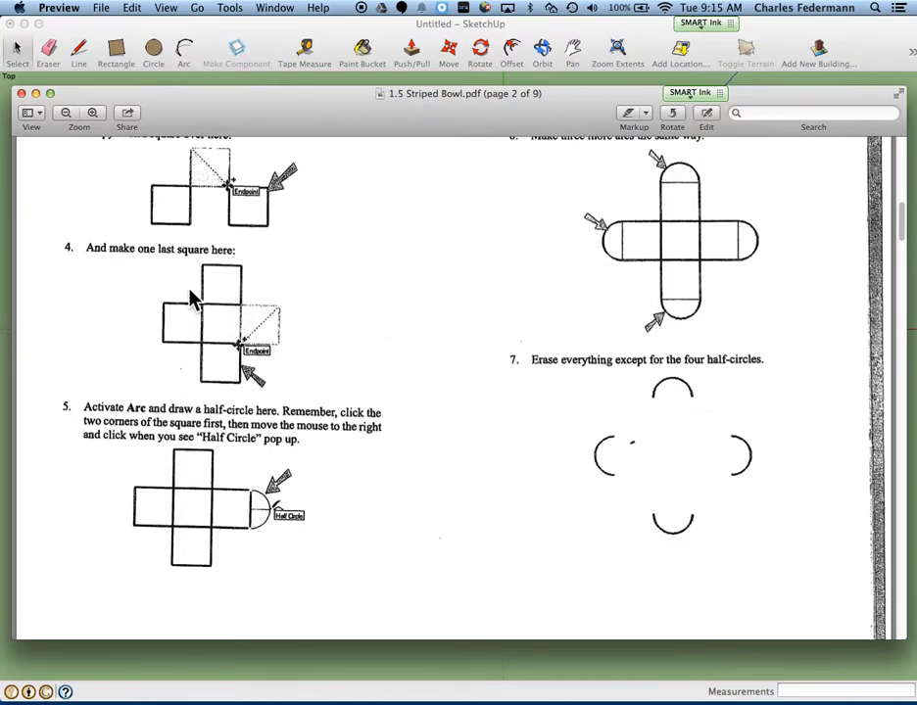
pyautogui.press('super+Tab')
# Select the whole square and copy it diagonally from its corner at the origin to its opposite upper-right corner.
pyautogui.moveTo(374, 168); pyautogui.dragTo(765, 453)
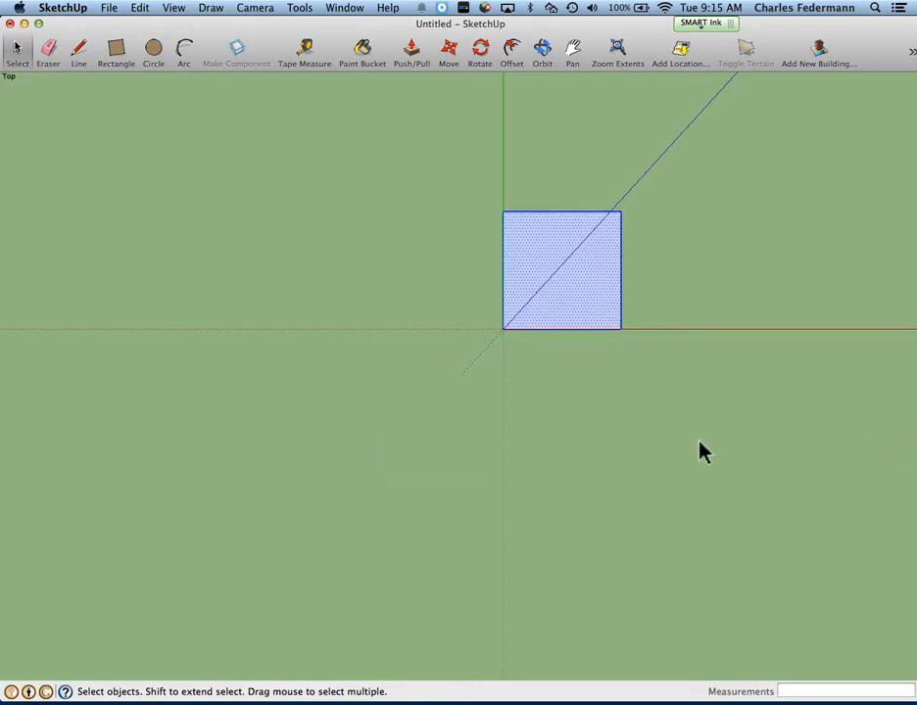
pyautogui.scroll(-3, 507, 338)
pyautogui.scroll(3, 695, 314)
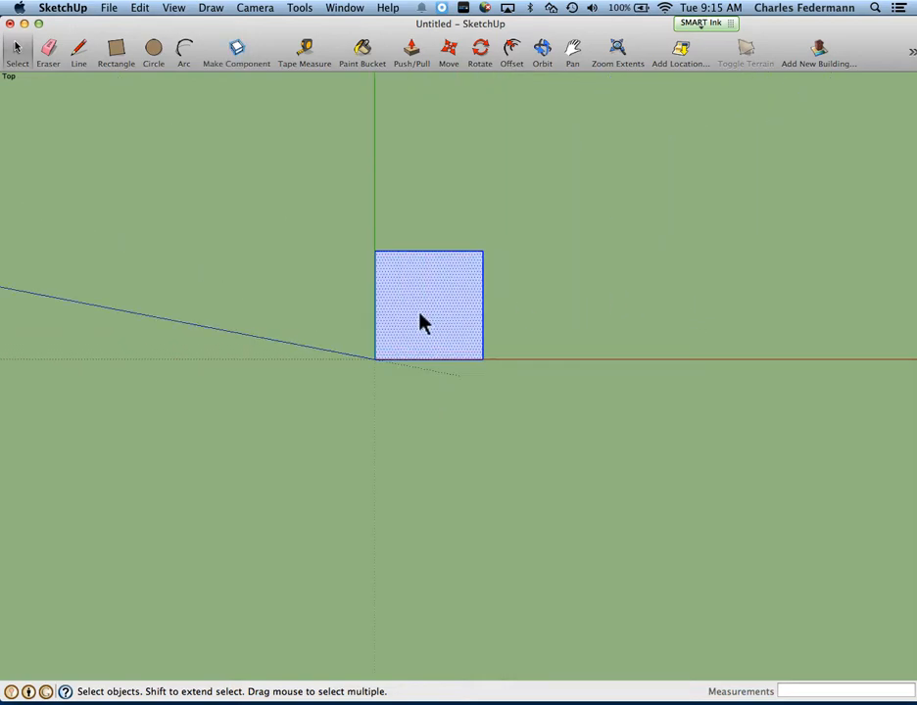
pyautogui.click(449, 51)
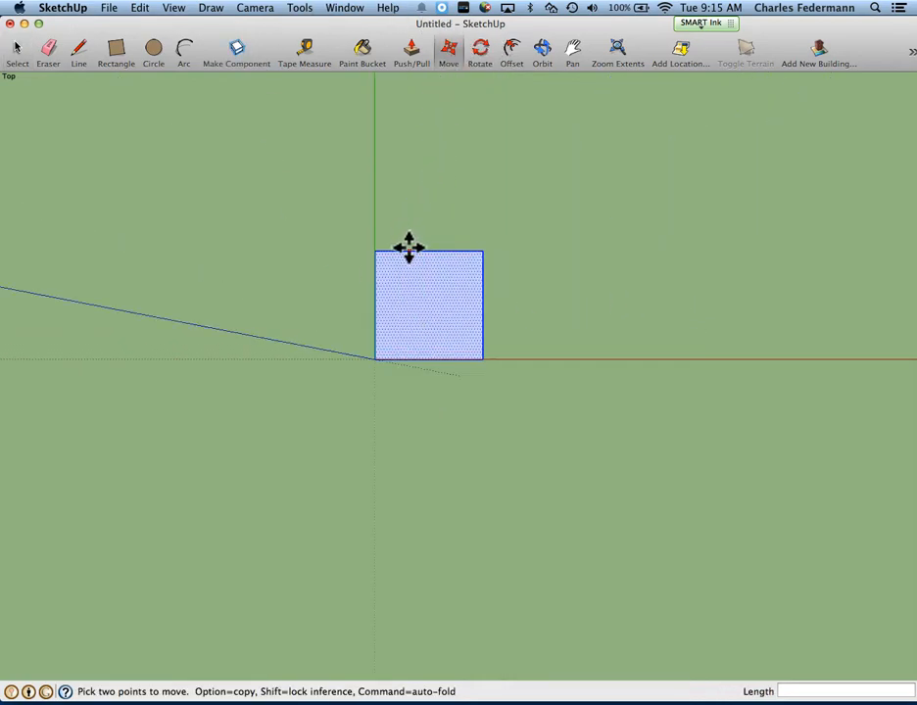
pyautogui.click(376, 359)
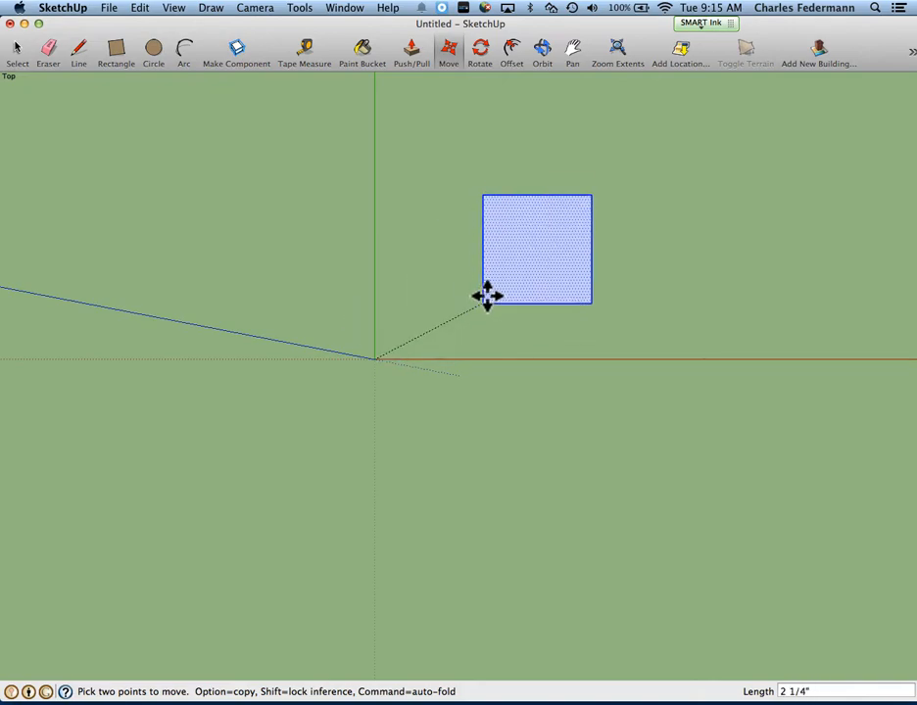
pyautogui.click(374, 359)
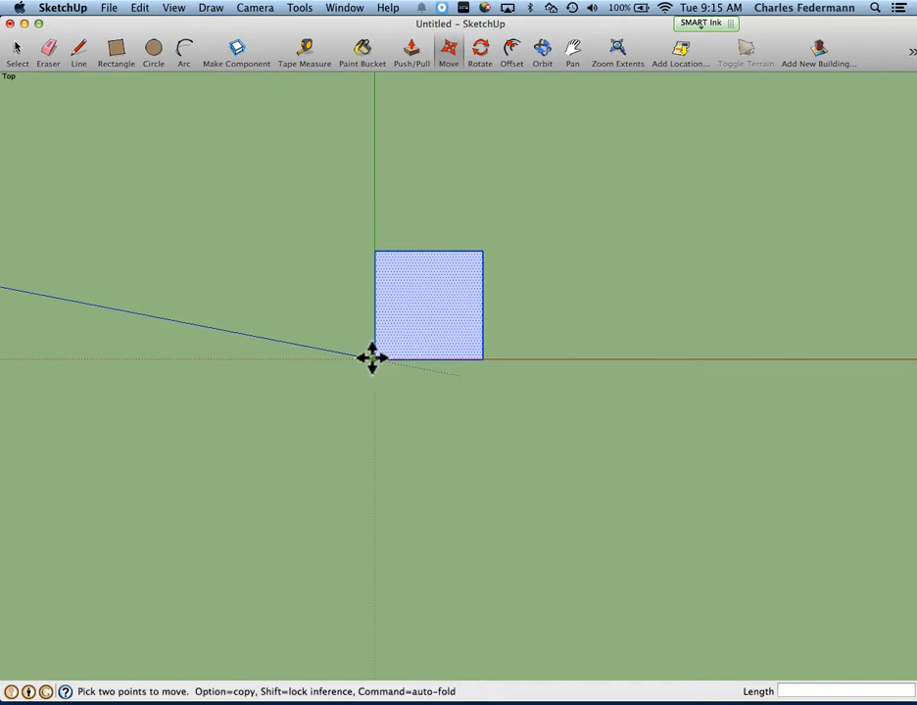
pyautogui.press('alt')
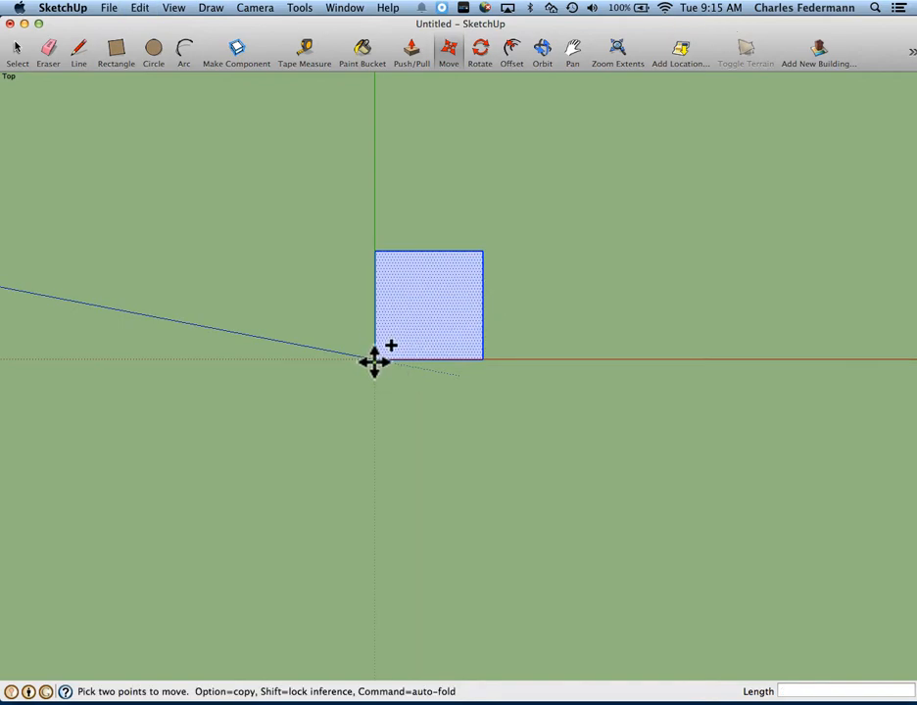
pyautogui.click(373, 358)
pyautogui.click(481, 249)
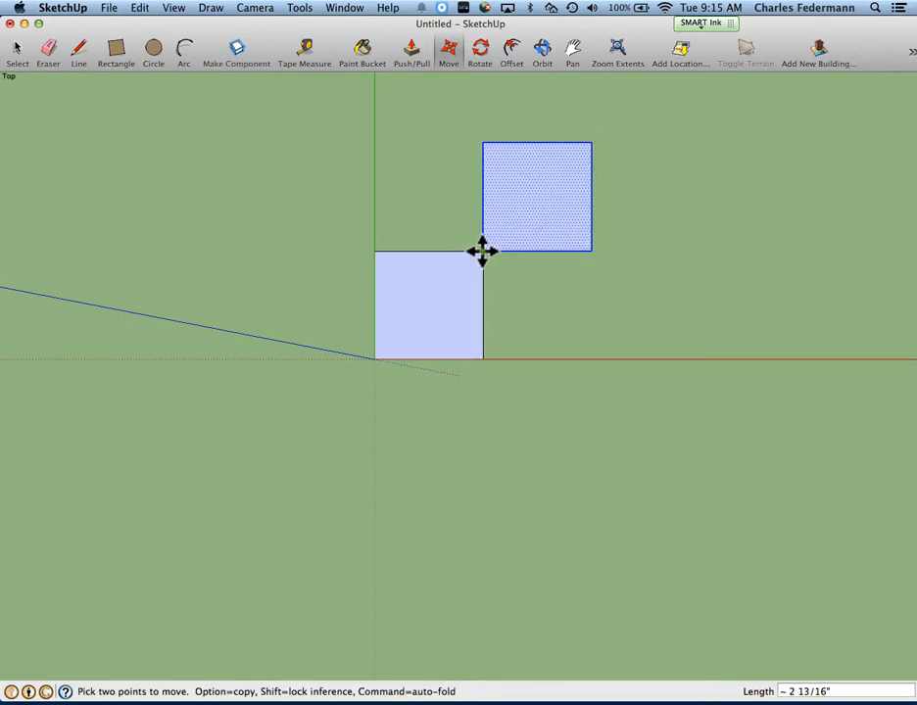
# Copy the upper square diagonally from its upper-left corner to its lower-right corner to make a third square.
pyautogui.press('alt')
pyautogui.click(483, 144)
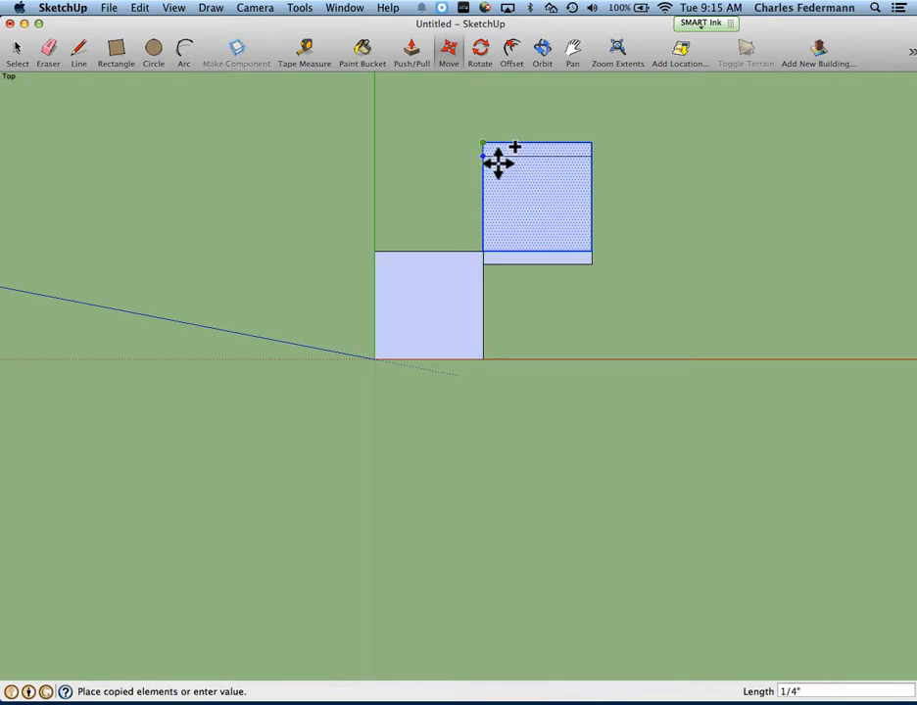
pyautogui.click(592, 250)
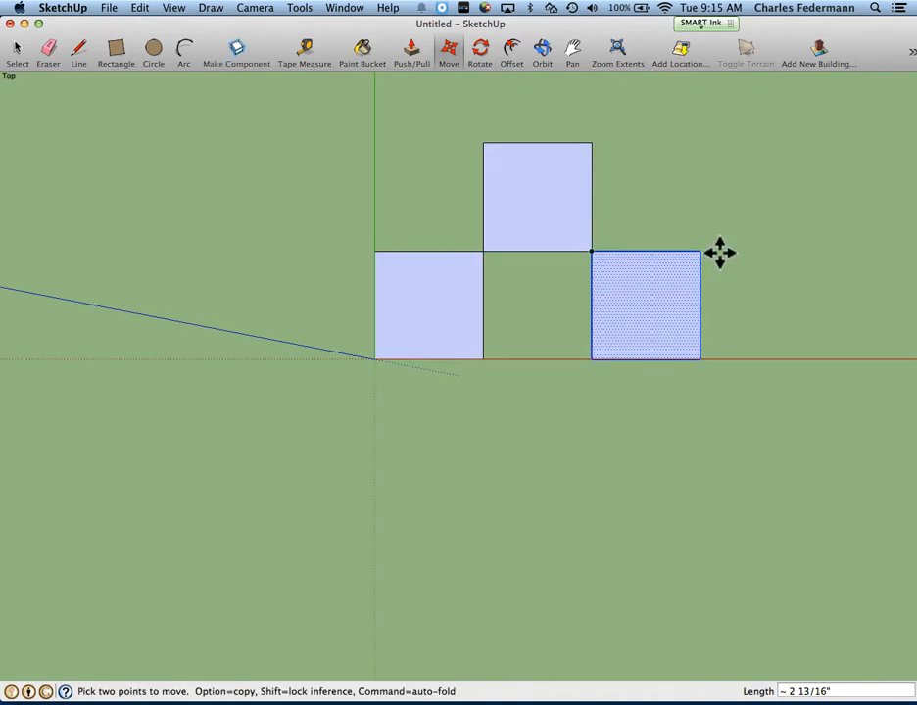
# Copy the third square from its upper-right corner to its lower-left corner, completing the cross of four squares.
pyautogui.press('alt')
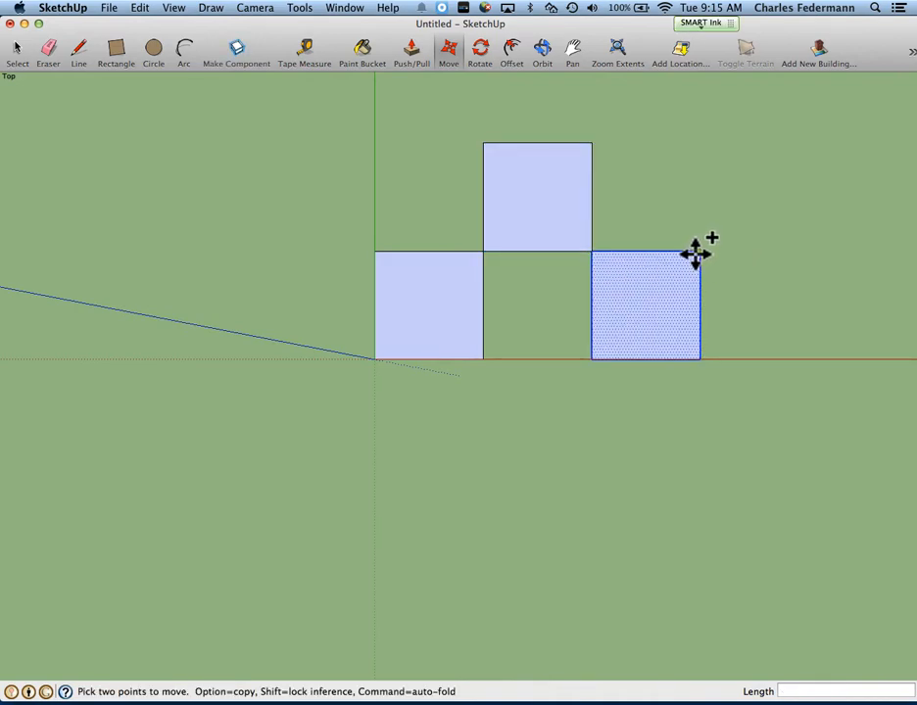
pyautogui.click(699, 252)
pyautogui.click(589, 360)
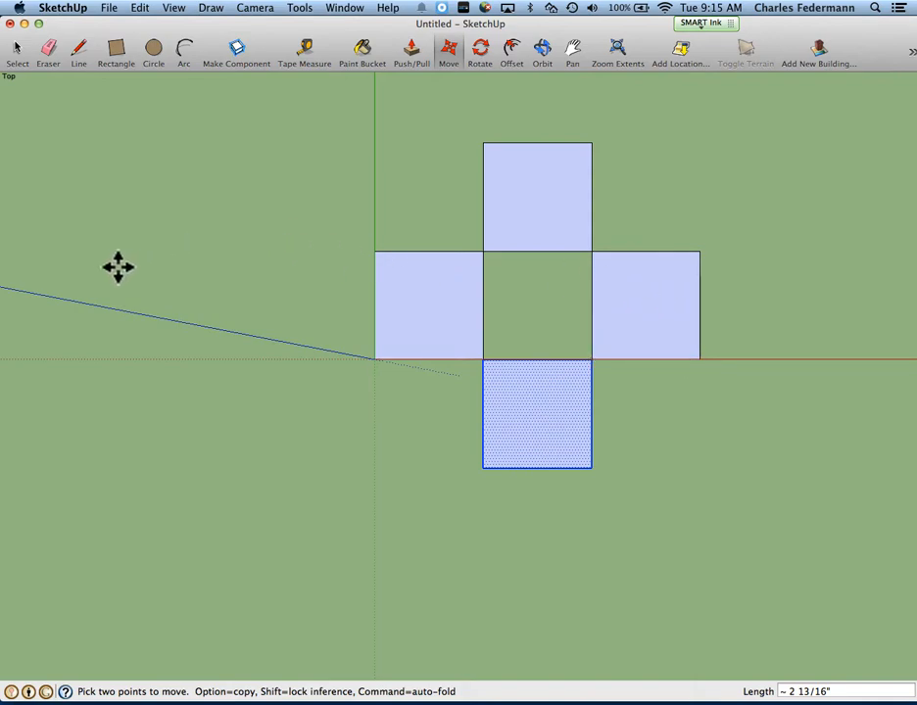
pyautogui.press('space')
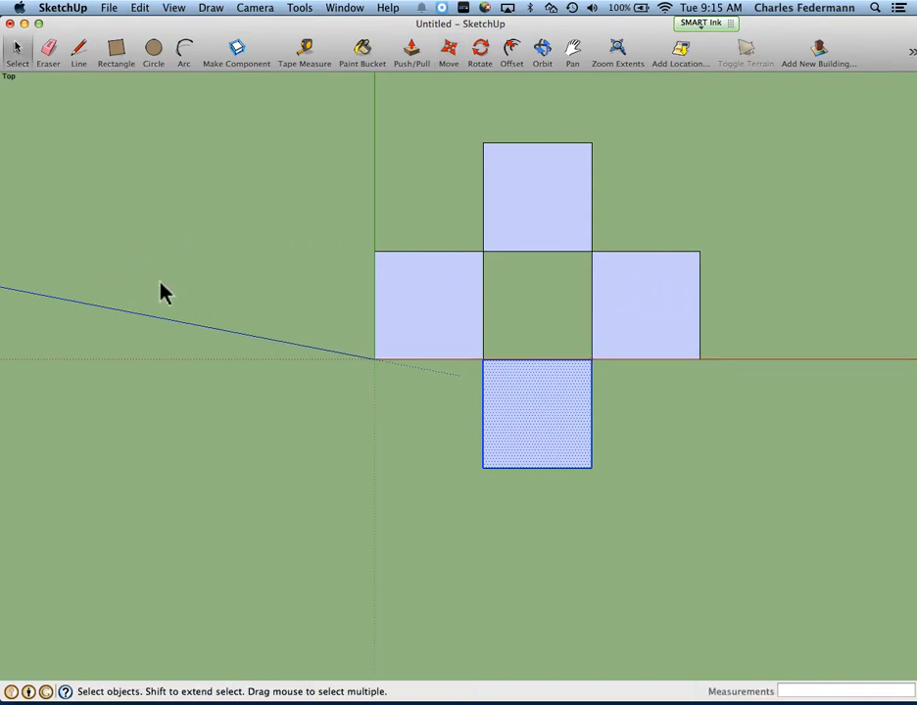
# Switch to the PDF in Preview, read the instructions for drawing the half-circle arcs, and return to SketchUp.
pyautogui.press('super+Tab')
pyautogui.scroll(-1, 327, 377)
pyautogui.scroll(-3, 326, 377)
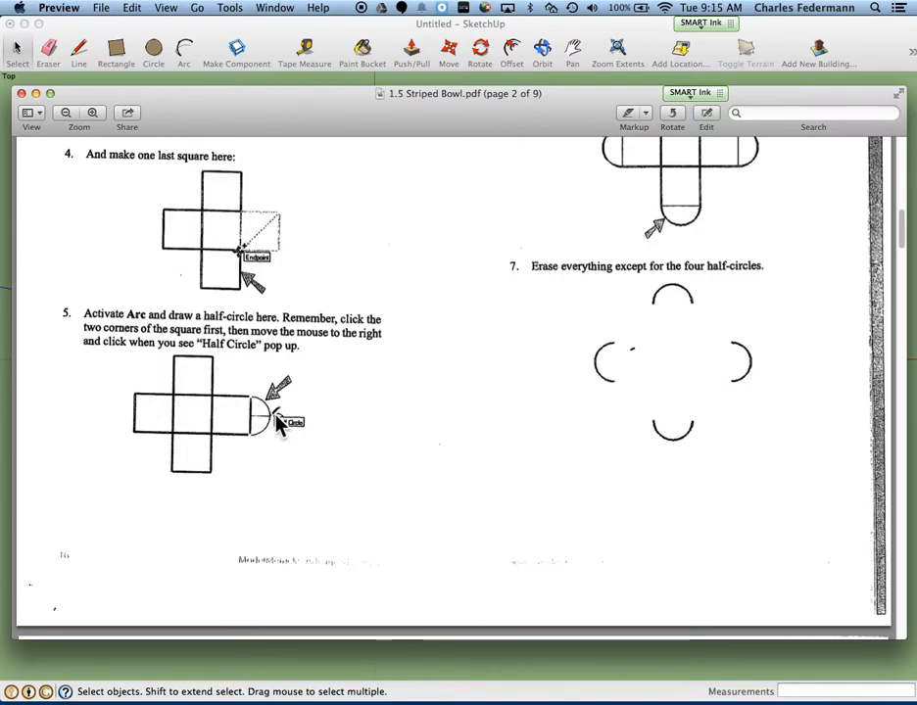
pyautogui.scroll(5, 480, 490)
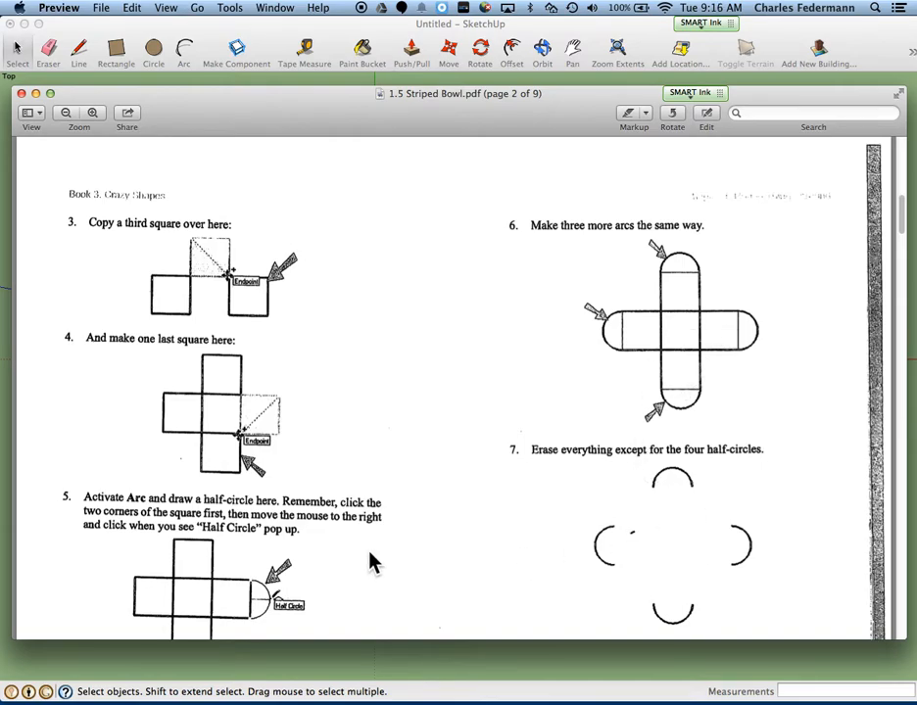
pyautogui.press('super+Tab')
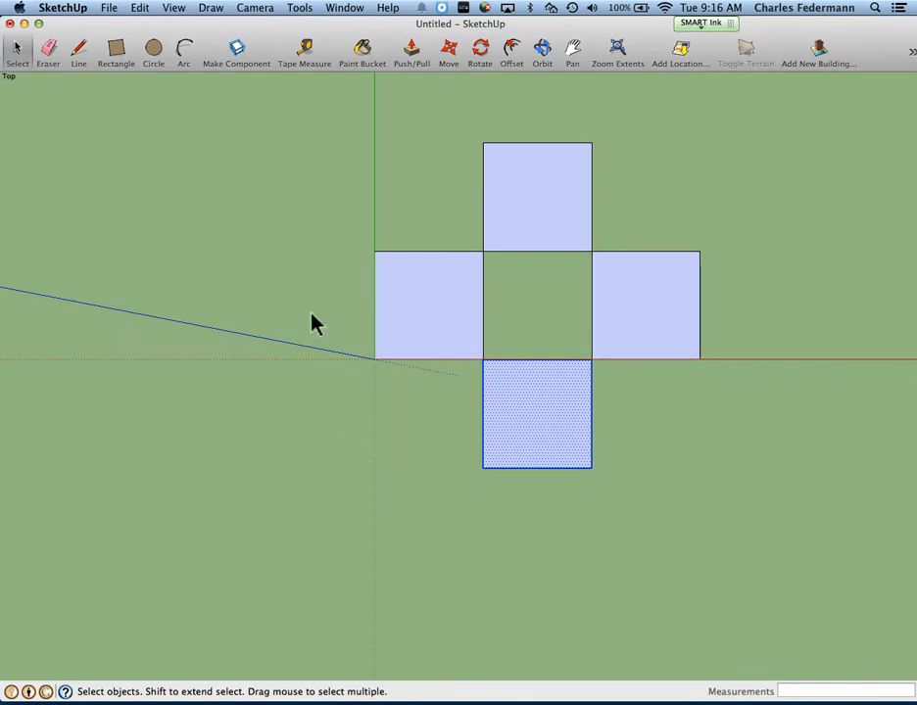
# Activate the Arc tool and redisplay the Large Tool Set palette, positioning it beside the squares.
pyautogui.click(184, 51)
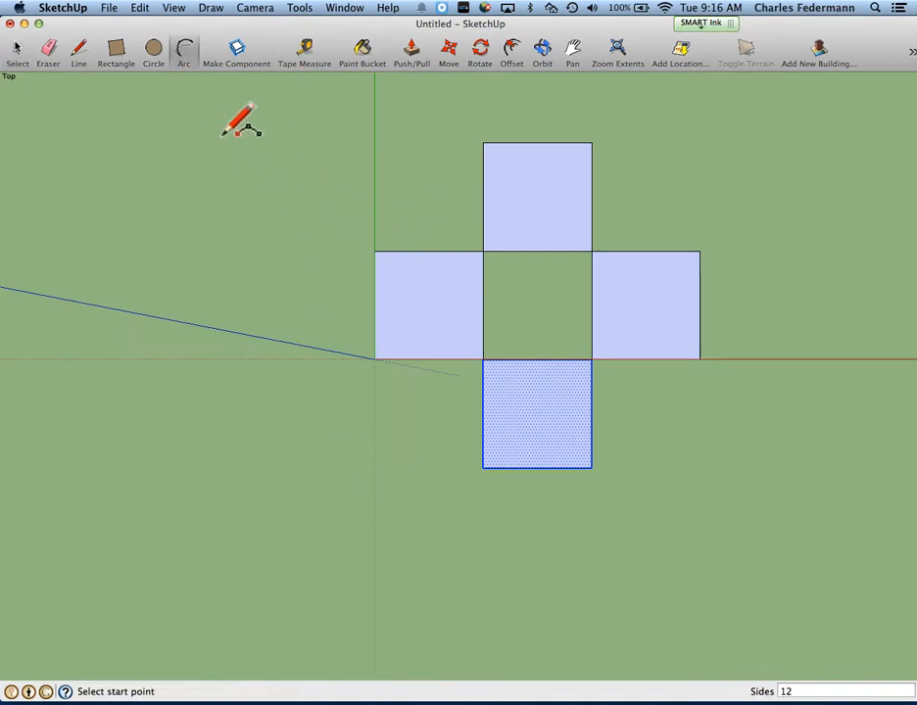
pyautogui.click(175, 8)
pyautogui.moveTo(245, 32)
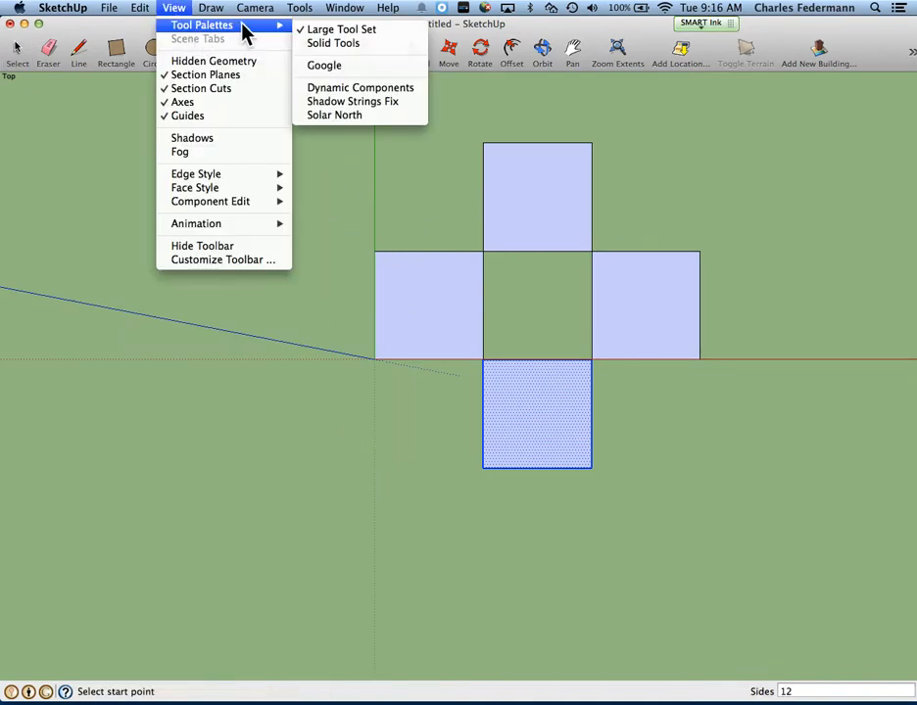
pyautogui.click(318, 31)
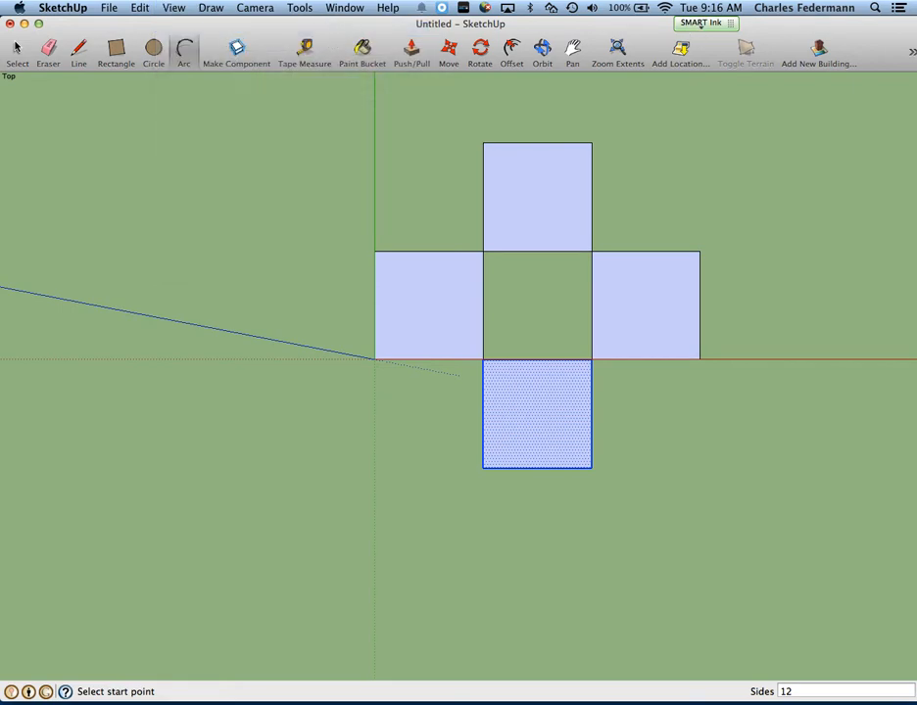
pyautogui.click(176, 8)
pyautogui.moveTo(223, 24)
pyautogui.click(318, 31)
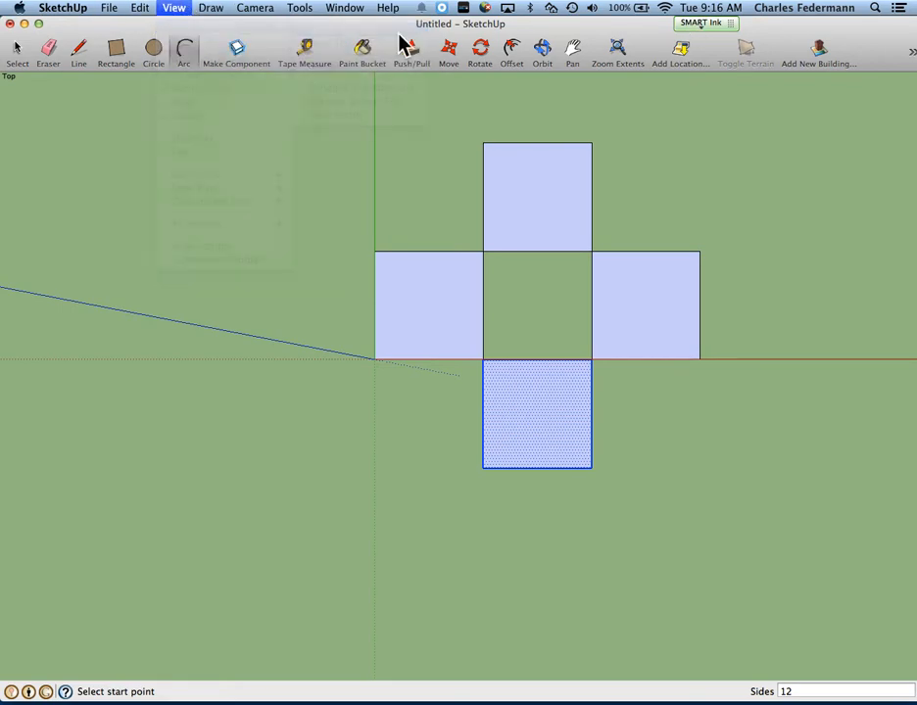
pyautogui.moveTo(4, 98); pyautogui.dragTo(71, 152)
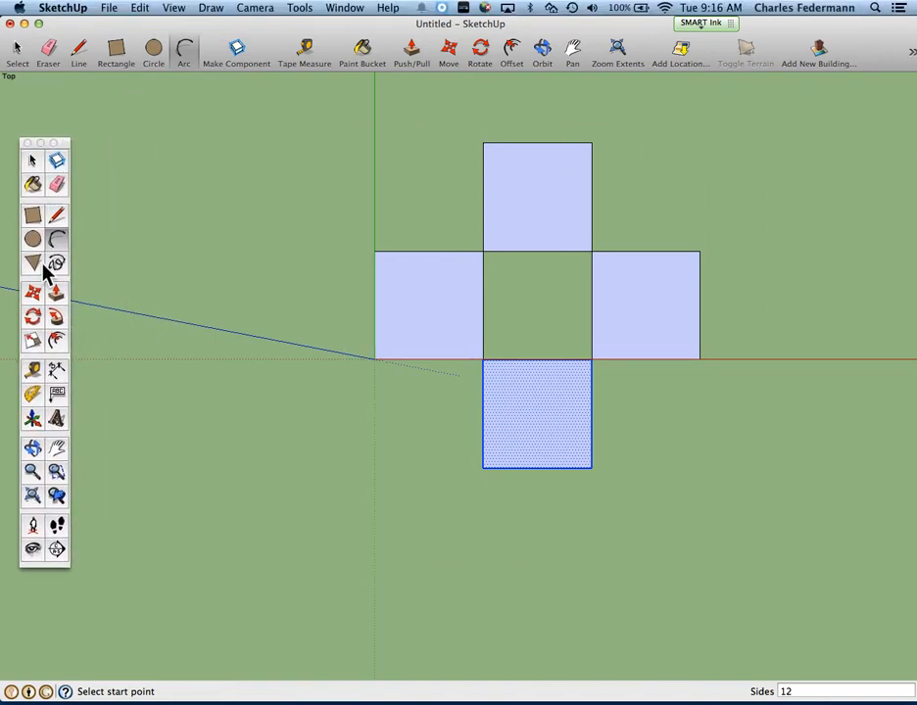
# Draw outward half-circle arcs across the outer edges of the left square and the upper square.
pyautogui.click(375, 251)
pyautogui.click(374, 358)
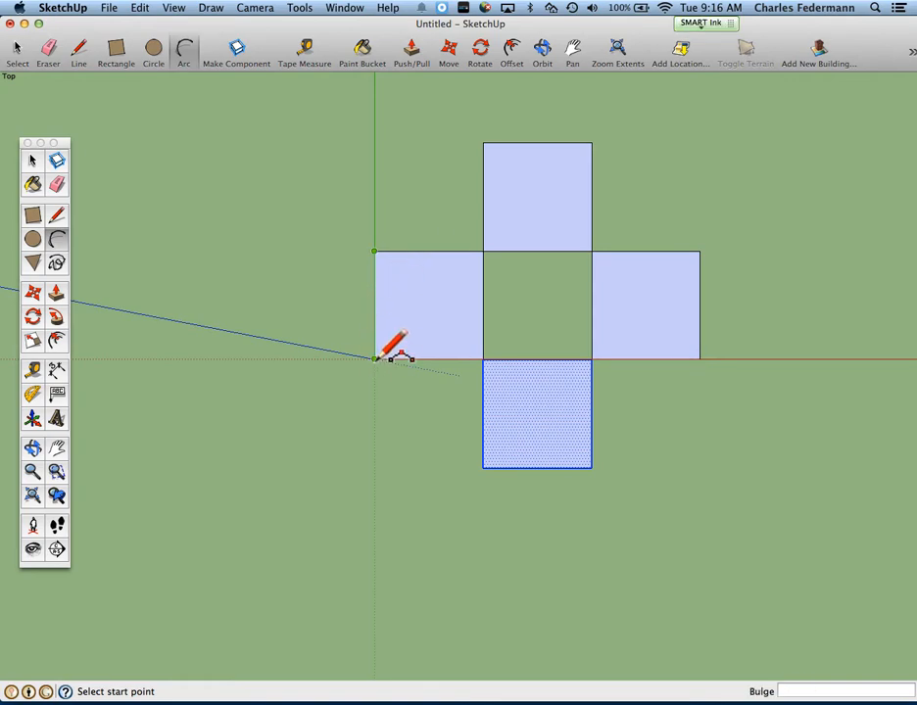
pyautogui.click(321, 311)
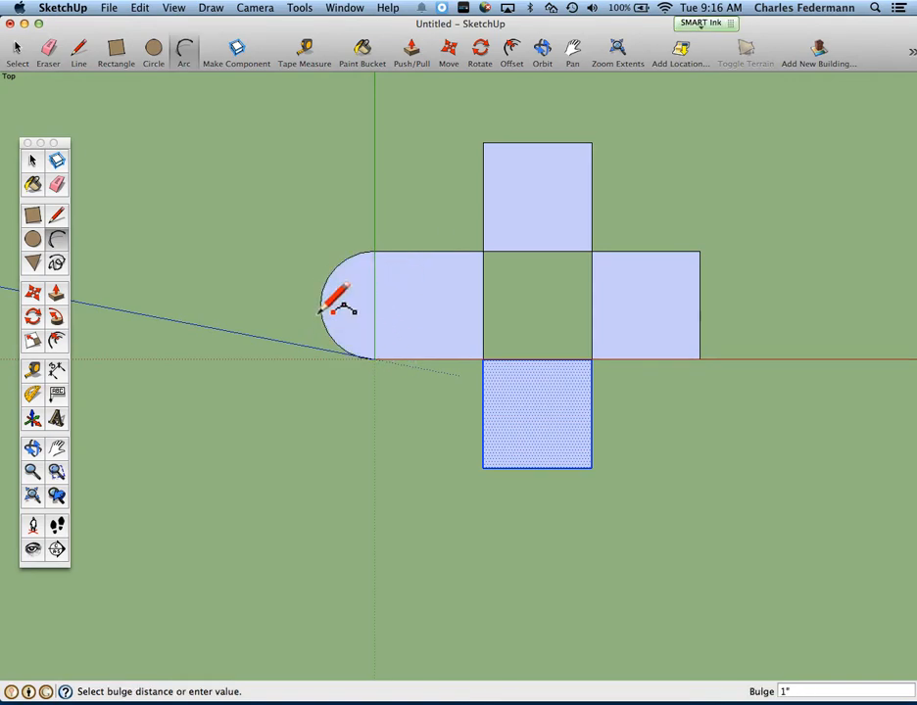
pyautogui.click(483, 143)
pyautogui.click(591, 143)
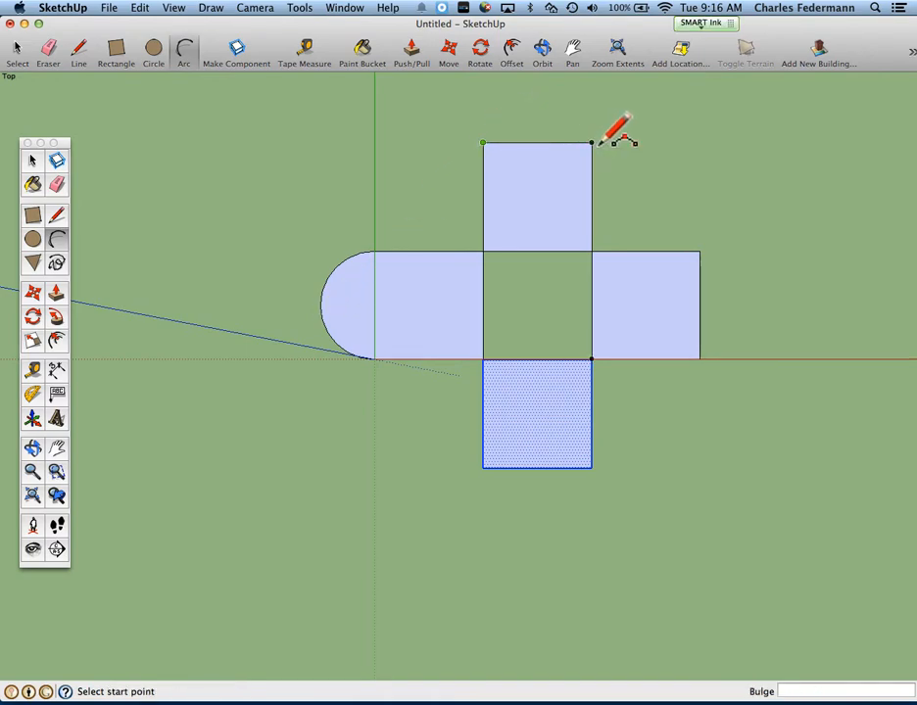
pyautogui.click(588, 78)
# Draw an outward half-circle arc with a 1" bulge across the outer edge of the right square.
pyautogui.moveTo(588, 246); pyautogui.dragTo(593, 82, button='middle')
pyautogui.moveTo(675, 246); pyautogui.dragTo(629, 51, button='middle')
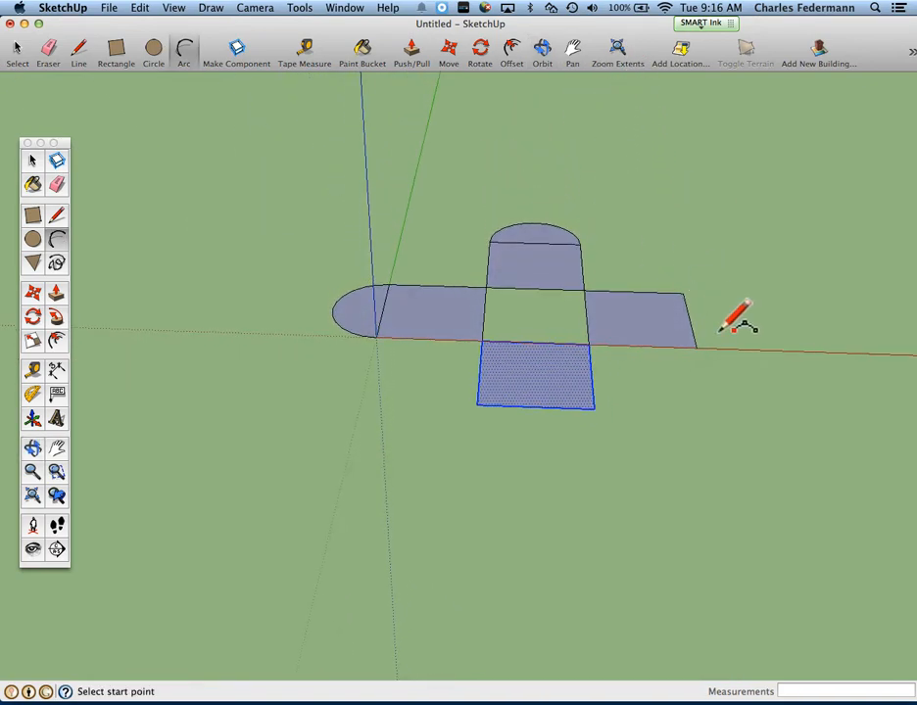
pyautogui.click(682, 293)
pyautogui.click(695, 347)
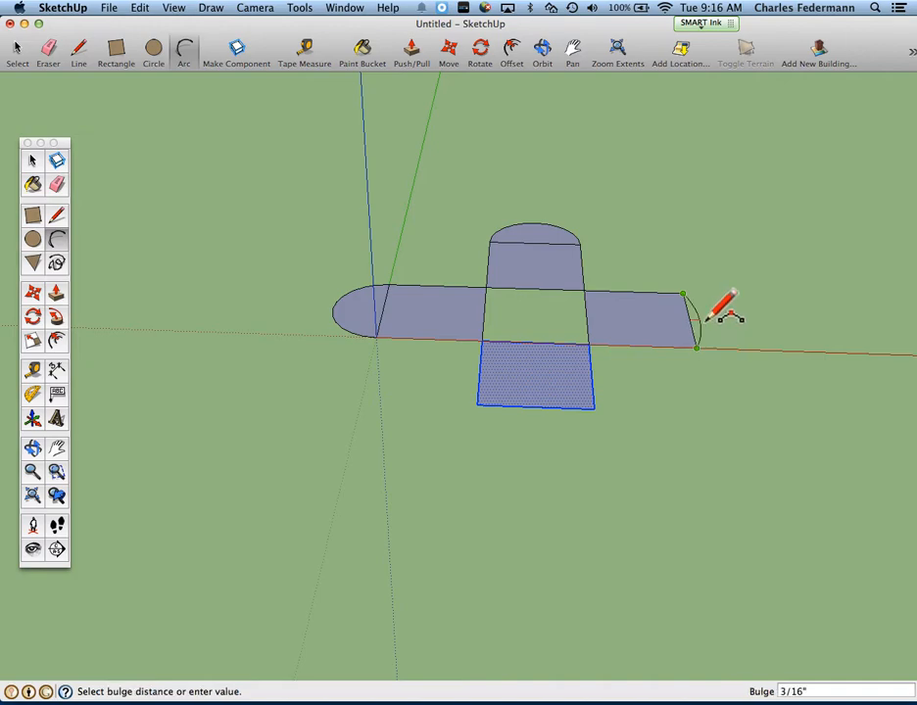
pyautogui.moveTo(741, 278); pyautogui.dragTo(747, 624, button='middle')
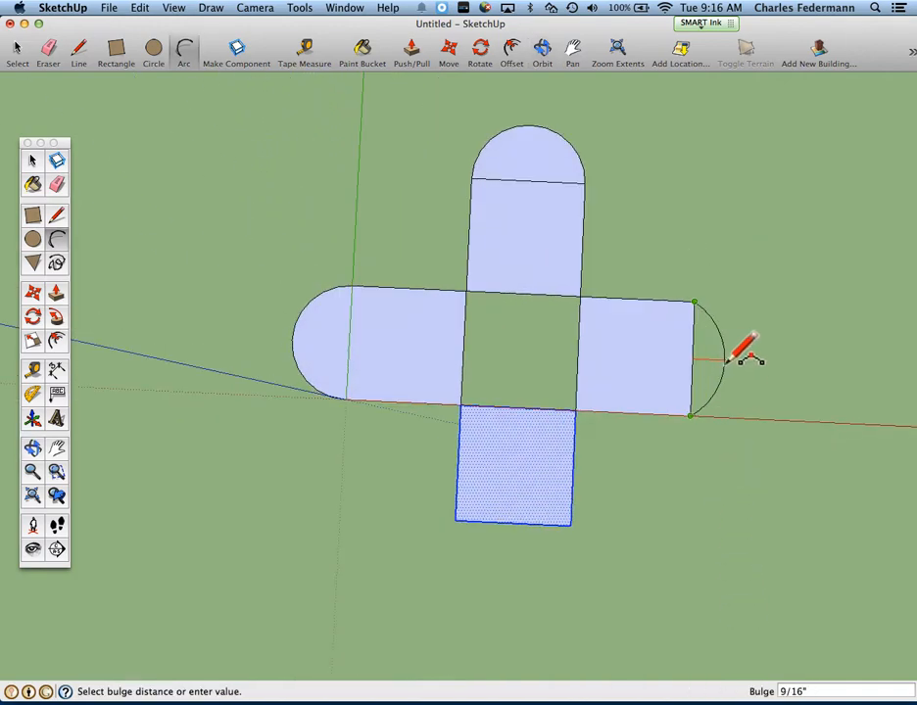
pyautogui.click(751, 354)
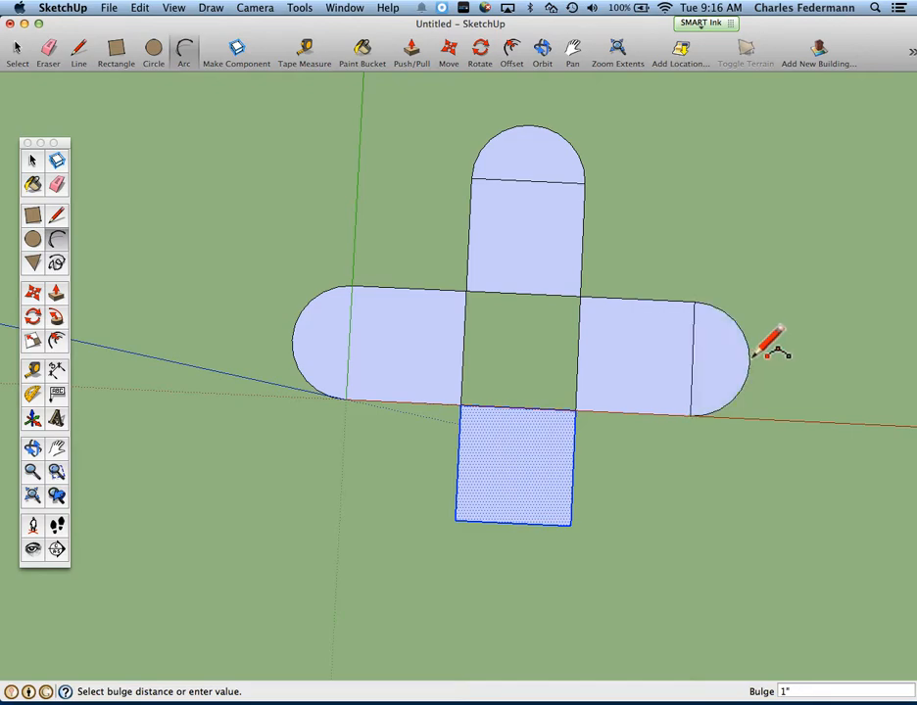
# Draw an outward half-circle arc with a 1" bulge across the bottom edge of the lower square.
pyautogui.click(570, 524)
pyautogui.click(456, 519)
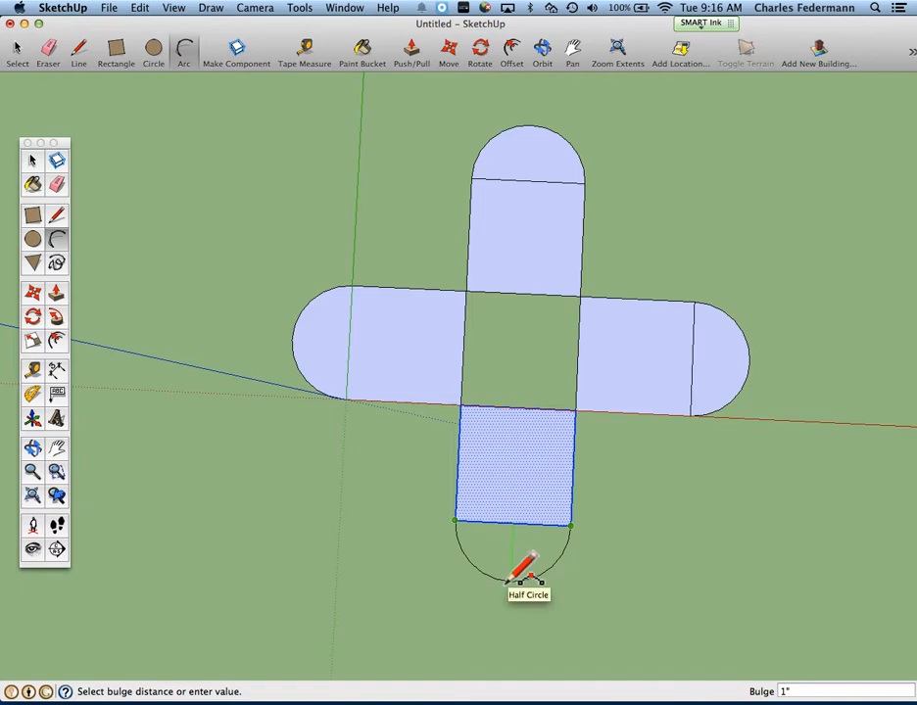
pyautogui.click(514, 579)
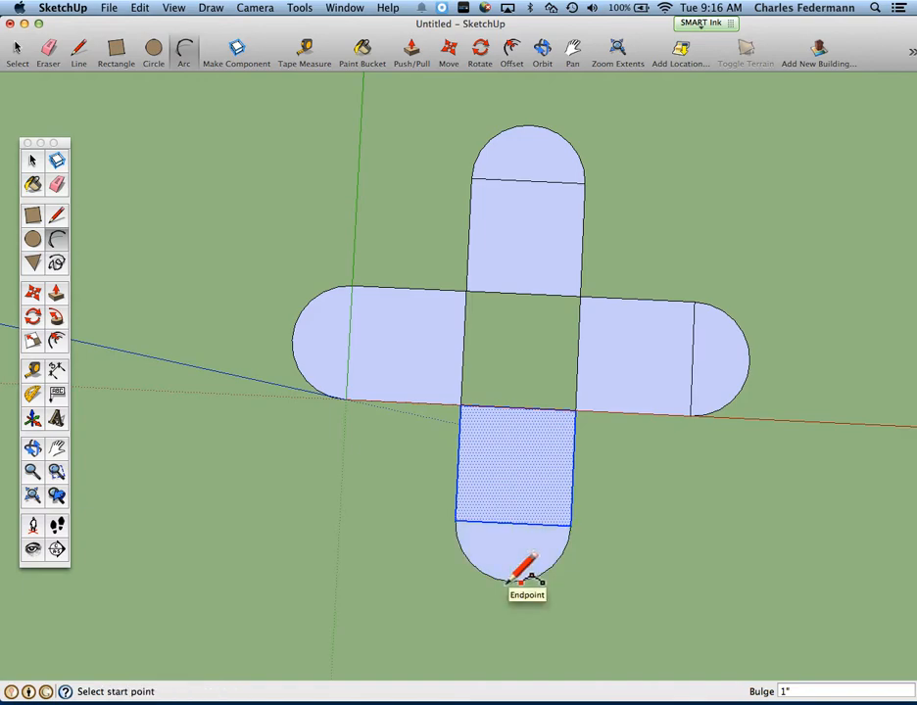
# Erase the four squares and all straight edges, leaving only the four half-circle arcs.
pyautogui.press('e')
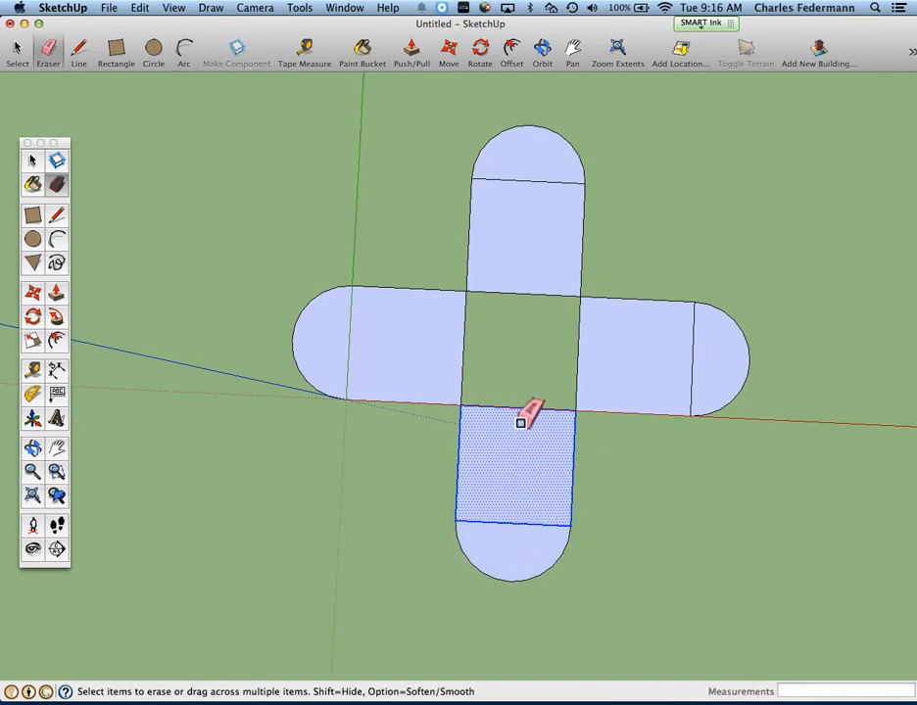
pyautogui.click(504, 411)
pyautogui.click(458, 434)
pyautogui.moveTo(573, 456)
pyautogui.mouseDown()
pyautogui.moveTo(586, 415)
pyautogui.moveTo(409, 378)
pyautogui.moveTo(467, 393)
pyautogui.moveTo(542, 381)
pyautogui.moveTo(593, 316)
pyautogui.moveTo(470, 267)
pyautogui.moveTo(511, 180)
pyautogui.moveTo(442, 312)
pyautogui.moveTo(344, 346)
pyautogui.moveTo(394, 395)
pyautogui.moveTo(616, 370)
pyautogui.mouseUp()
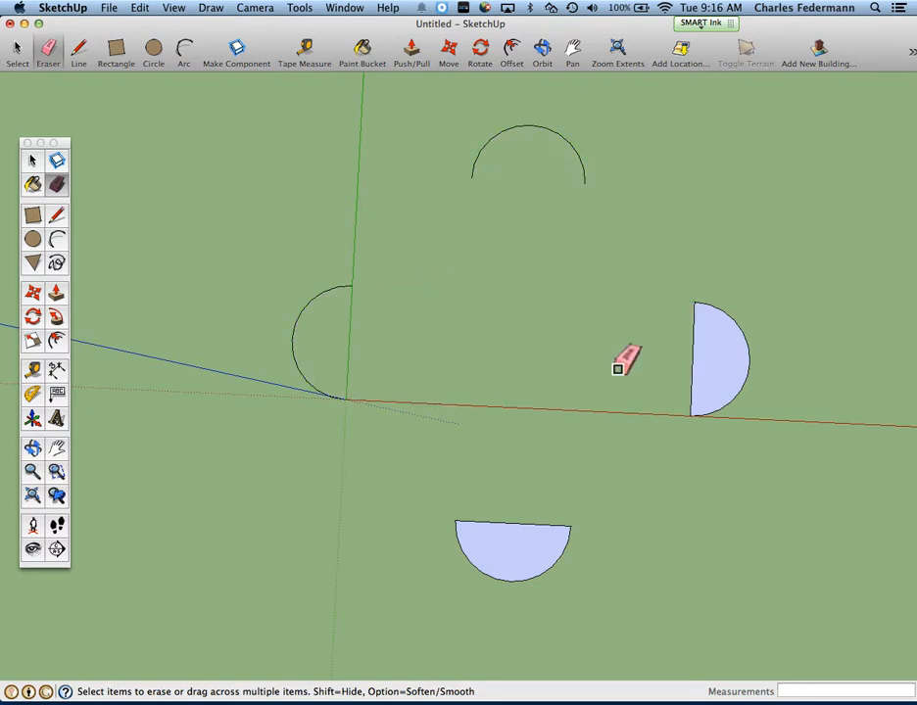
pyautogui.click(692, 370)
pyautogui.moveTo(528, 497); pyautogui.dragTo(521, 552)
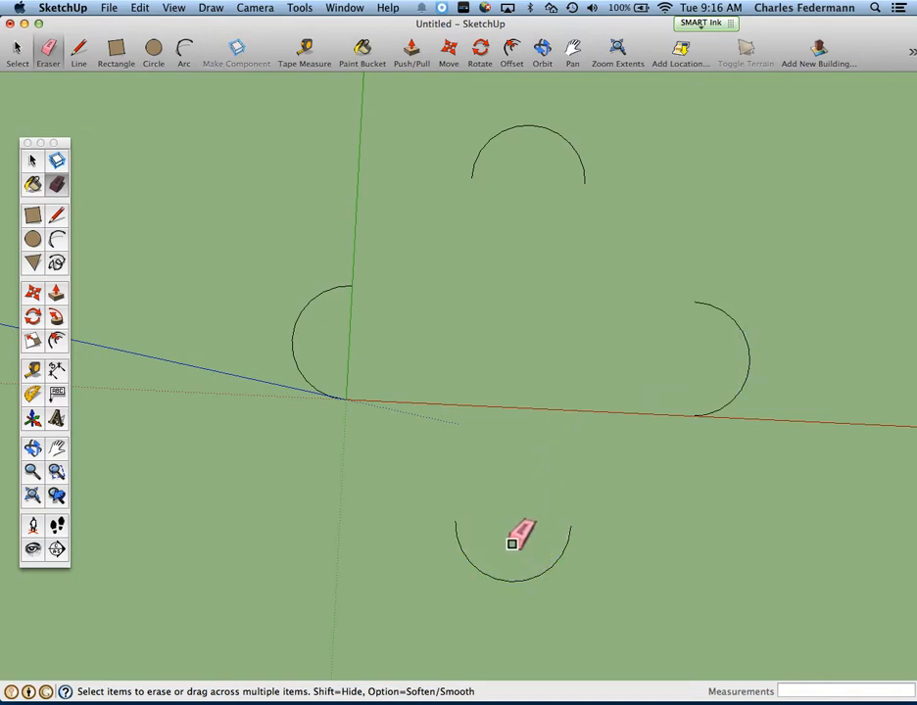
pyautogui.press('o')
pyautogui.moveTo(456, 495)
pyautogui.mouseDown()
pyautogui.moveTo(454, 536)
pyautogui.moveTo(387, 511)
pyautogui.moveTo(353, 526)
pyautogui.moveTo(192, 466)
pyautogui.moveTo(239, 425)
pyautogui.mouseUp()
pyautogui.press('e')
pyautogui.moveTo(717, 366)
pyautogui.mouseDown(button='middle')
pyautogui.moveTo(659, 419)
pyautogui.moveTo(350, 445)
pyautogui.moveTo(433, 423)
pyautogui.mouseUp(button='middle')
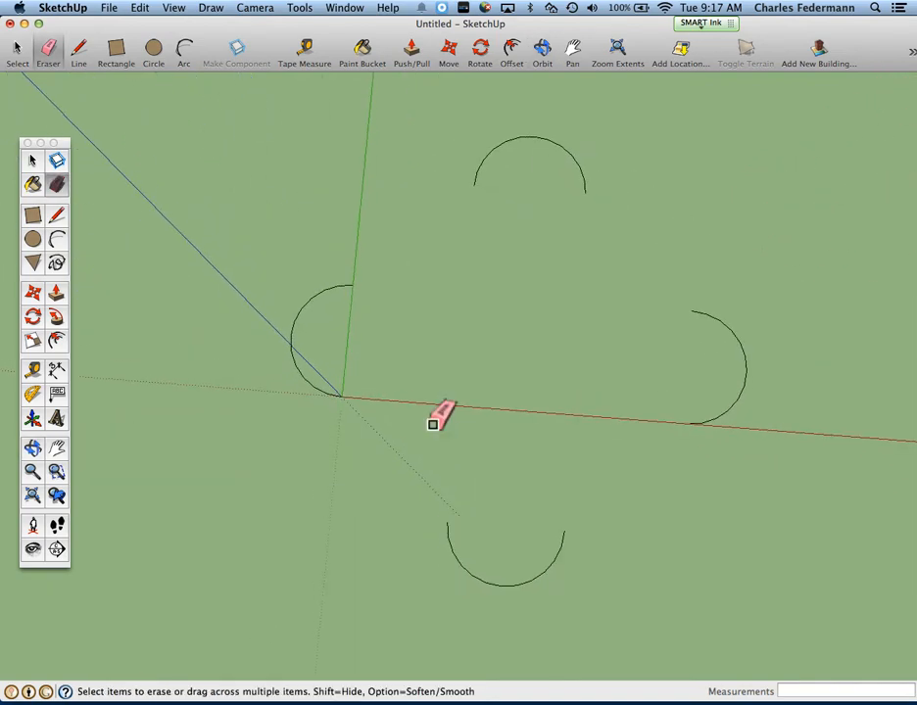
# Switch to the Striped Bowl PDF in Preview and read steps 8 and 9 about joining the half-circles with tangent arcs.
pyautogui.press('super+Tab')
pyautogui.scroll(-6, 504, 466)
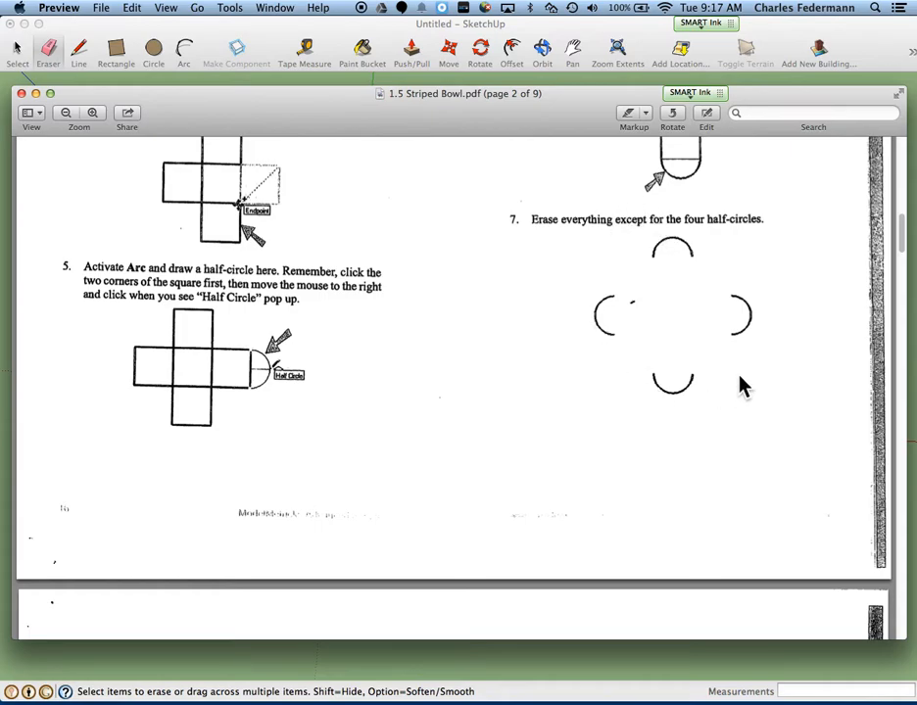
pyautogui.scroll(-8, 520, 383)
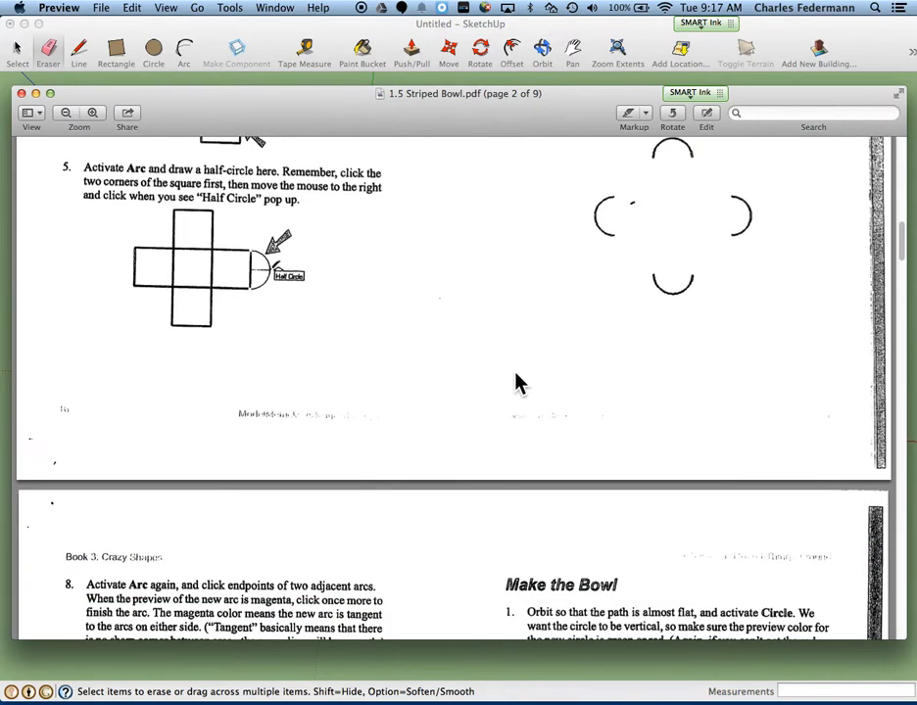
pyautogui.scroll(-3, 516, 385)
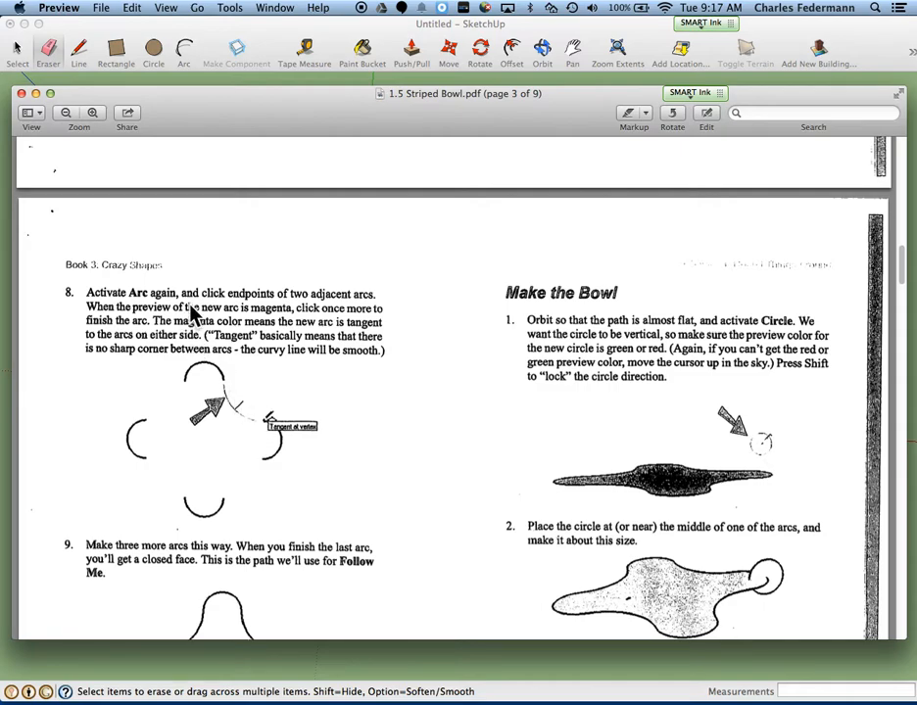
pyautogui.moveTo(231, 288); pyautogui.dragTo(254, 292)
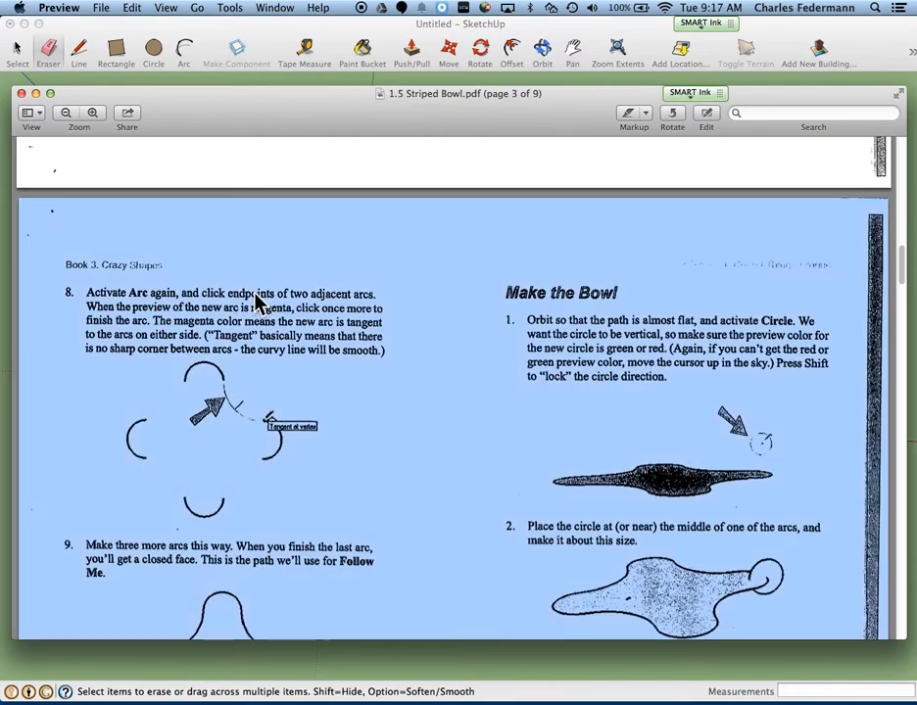
pyautogui.click(492, 423)
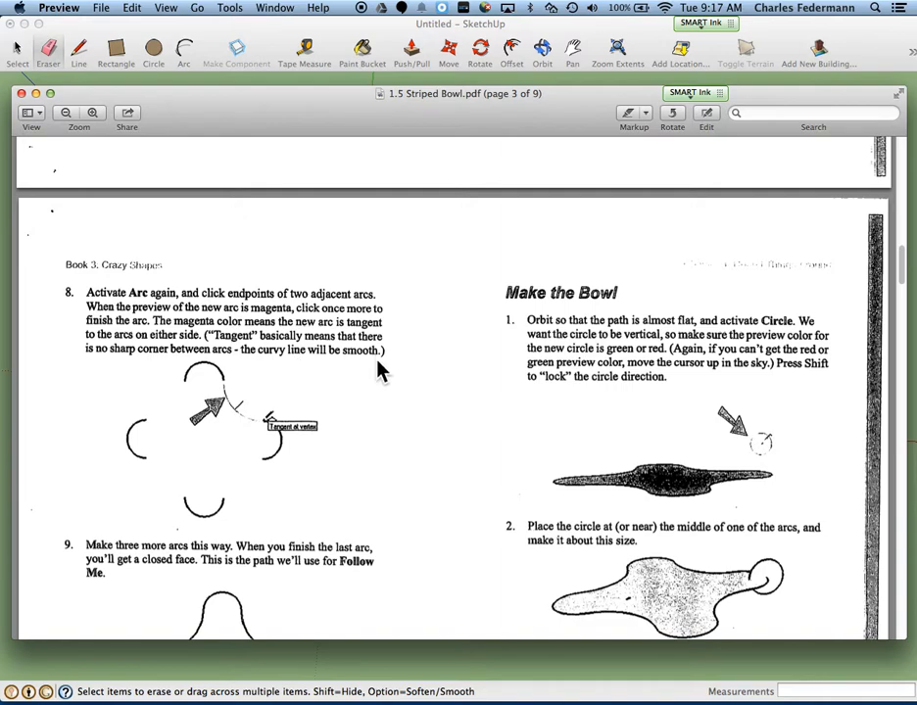
pyautogui.scroll(-3, 370, 431)
pyautogui.scroll(-2, 294, 437)
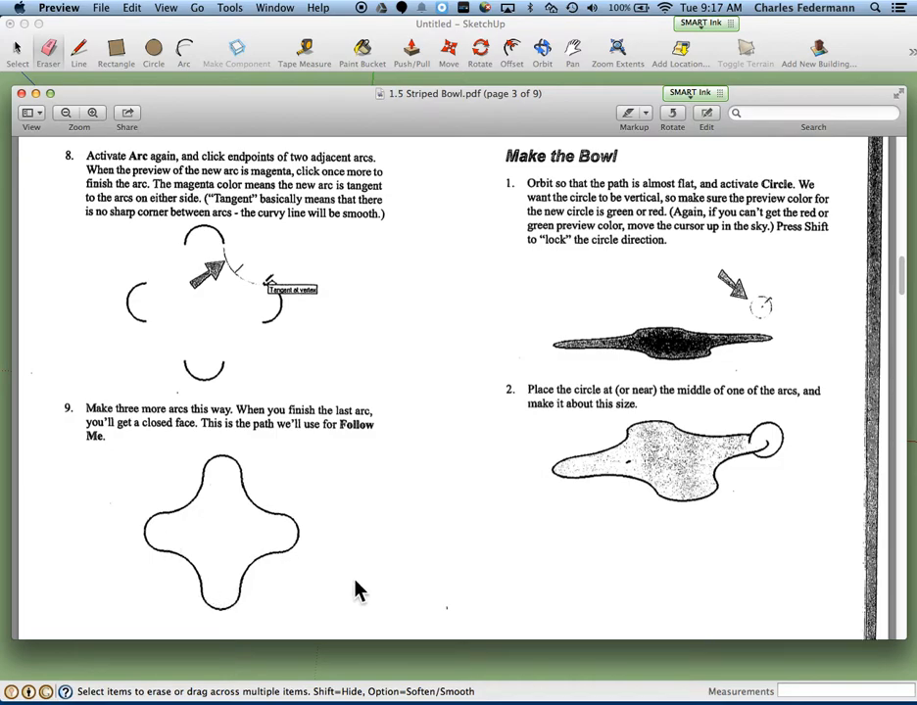
# Switch back to SketchUp and connect the left half-circle to the upper one and the upper to the right one with tangent arcs.
pyautogui.press('super+Tab')
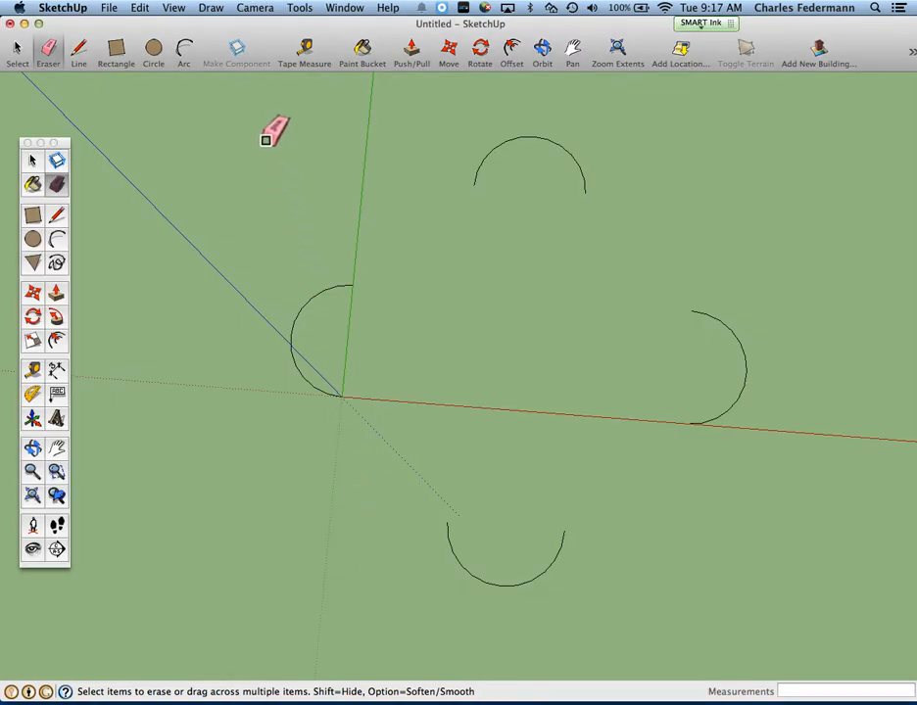
pyautogui.click(183, 47)
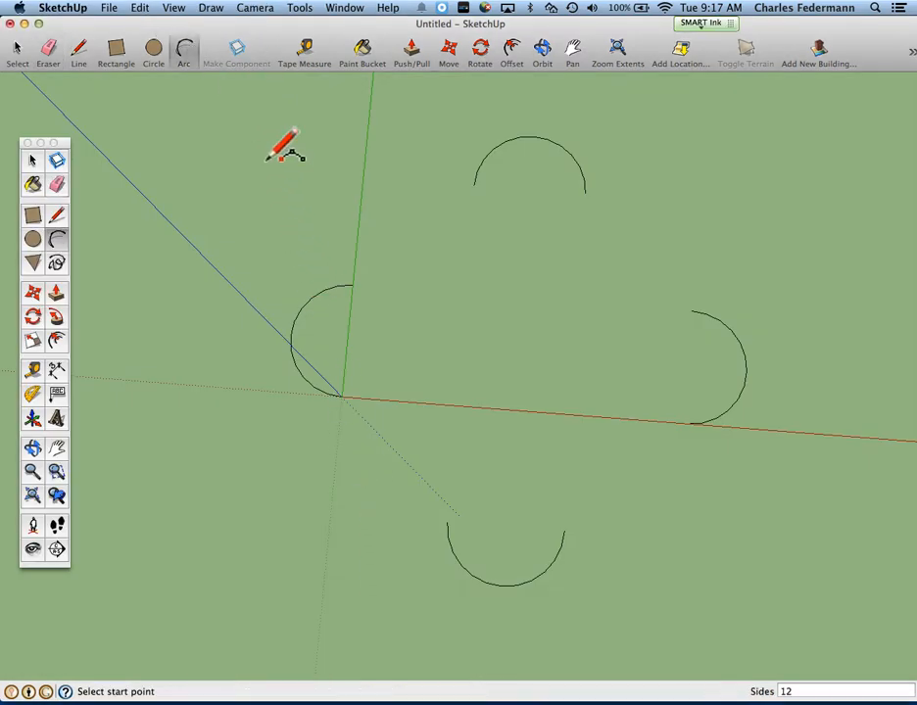
pyautogui.click(354, 284)
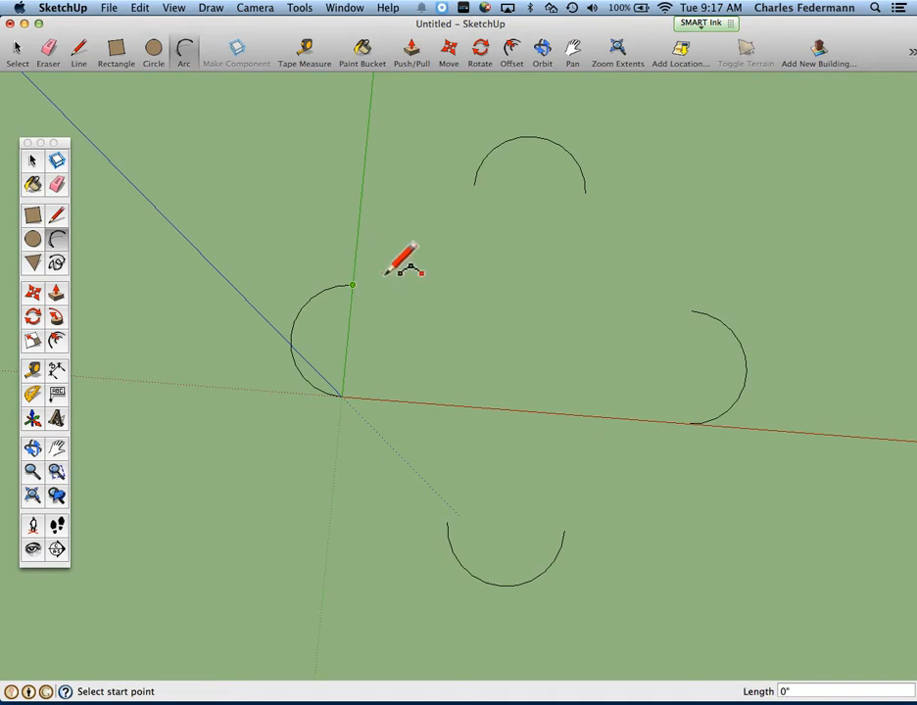
pyautogui.click(474, 185)
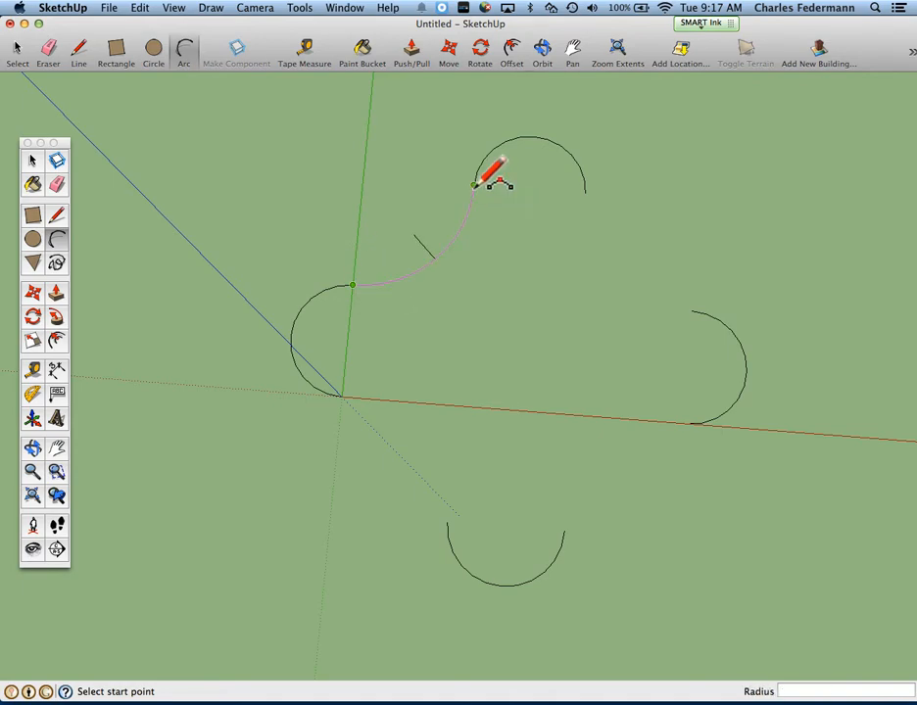
pyautogui.click(475, 185)
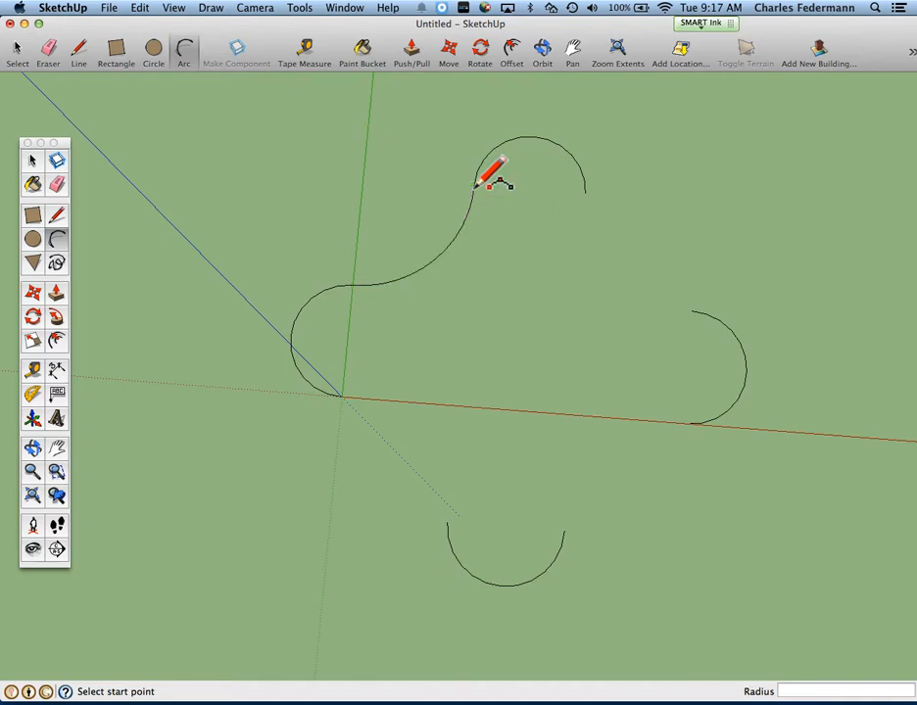
pyautogui.click(584, 192)
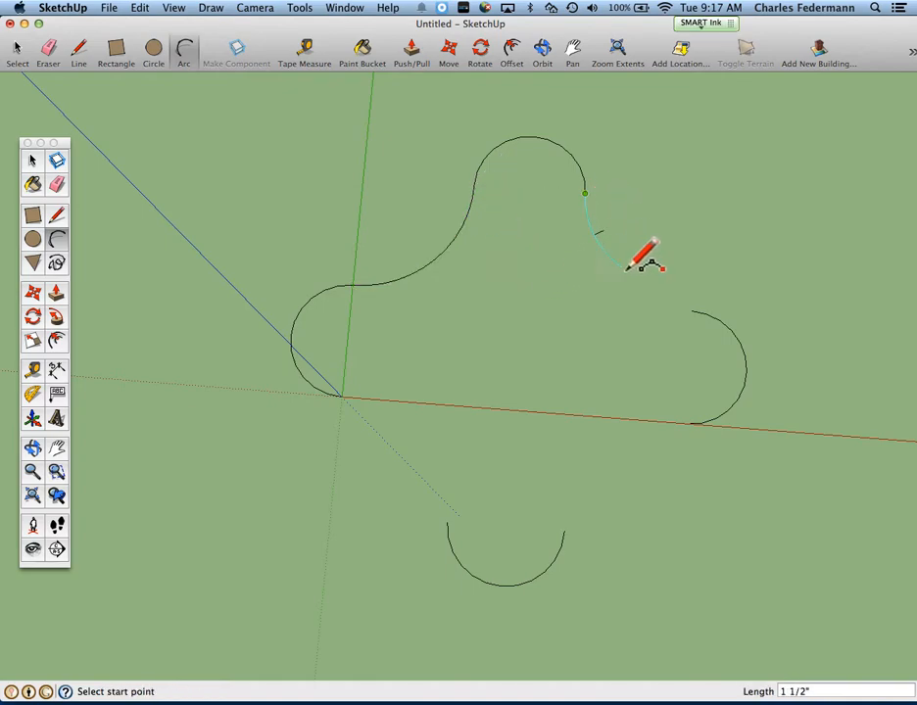
pyautogui.click(692, 311)
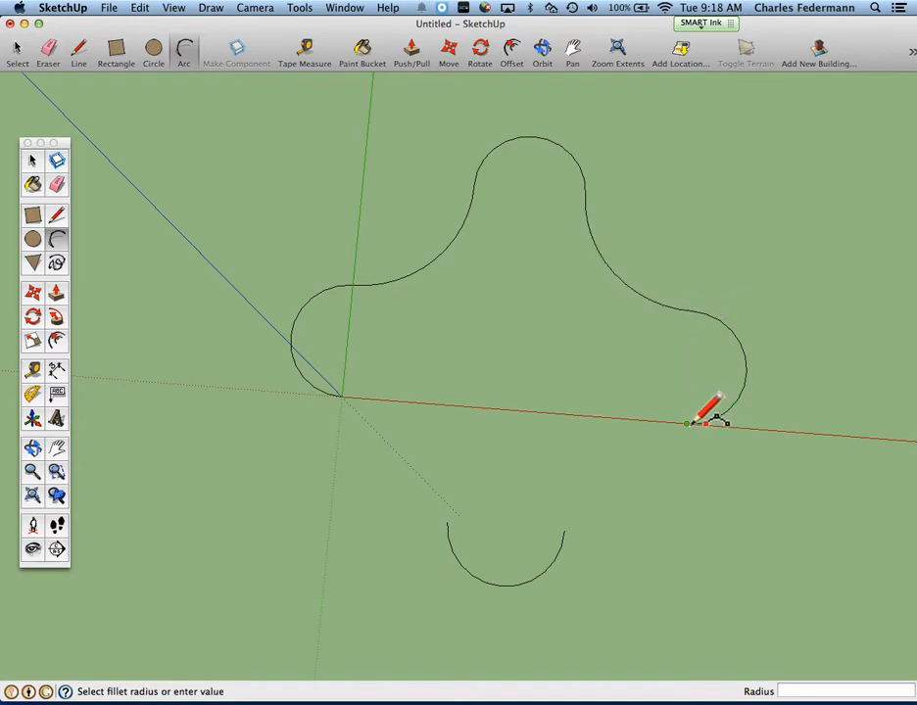
# Connect the right half-circle's lower endpoint to the lower half-circle's nearest endpoint with a tangent arc of 2" radius.
pyautogui.click(689, 423)
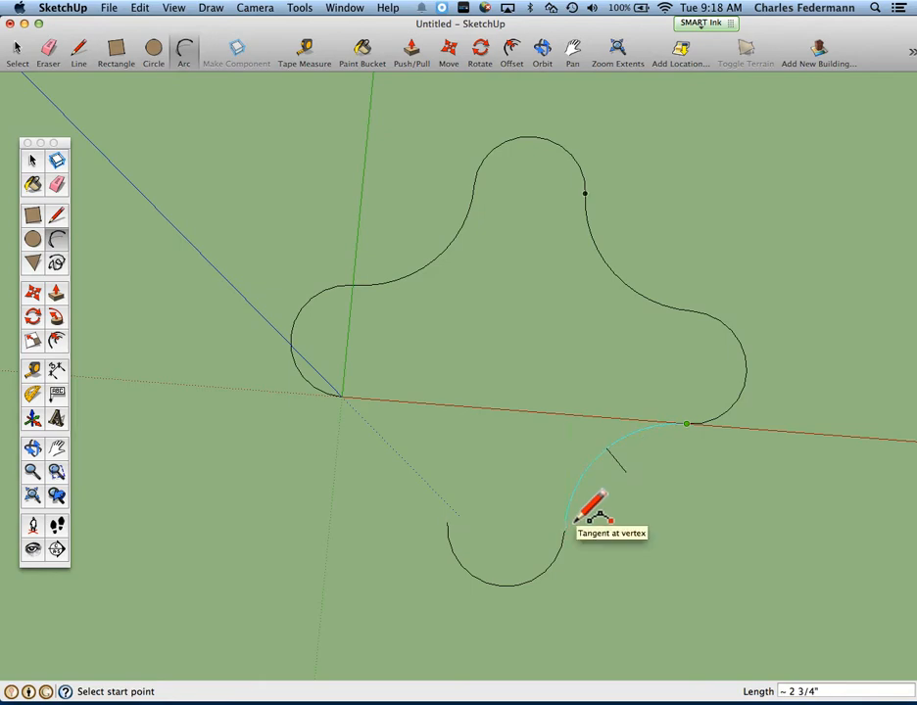
pyautogui.scroll(5, 694, 423)
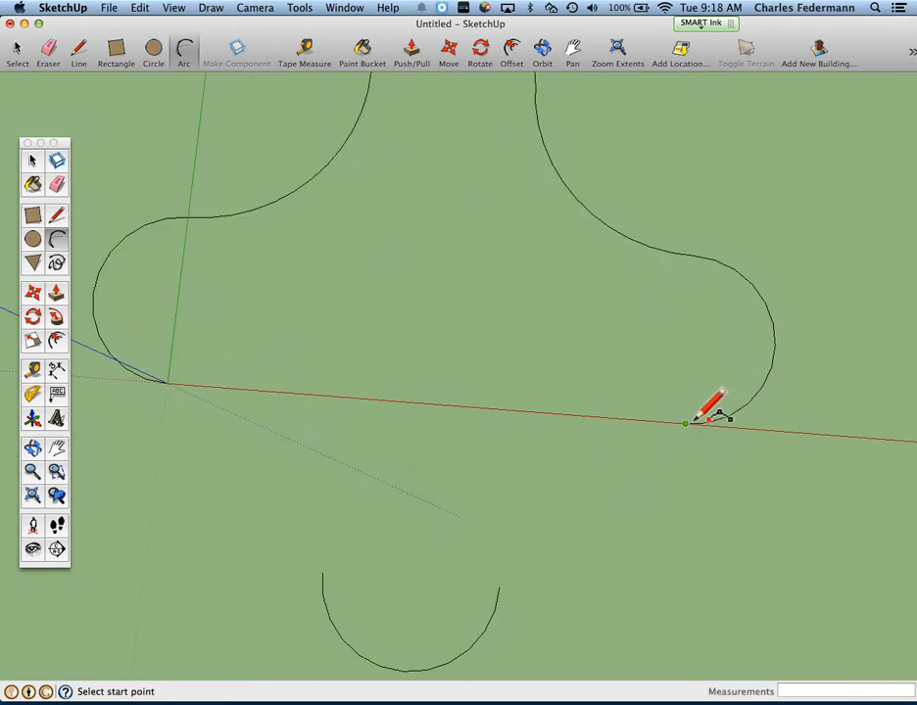
pyautogui.scroll(2, 694, 423)
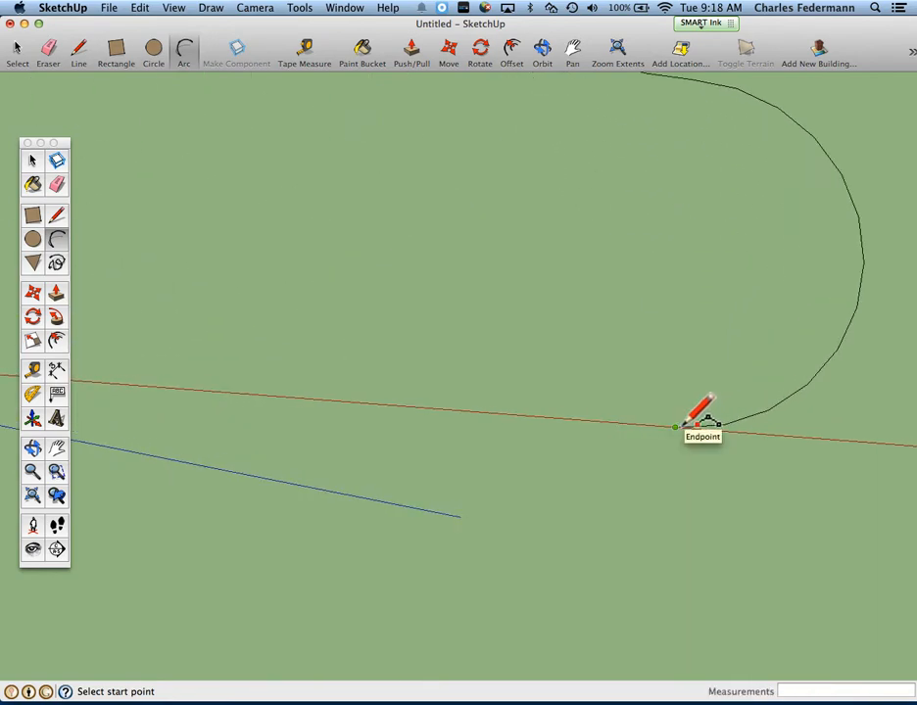
pyautogui.scroll(-3, 686, 423)
pyautogui.click(675, 427)
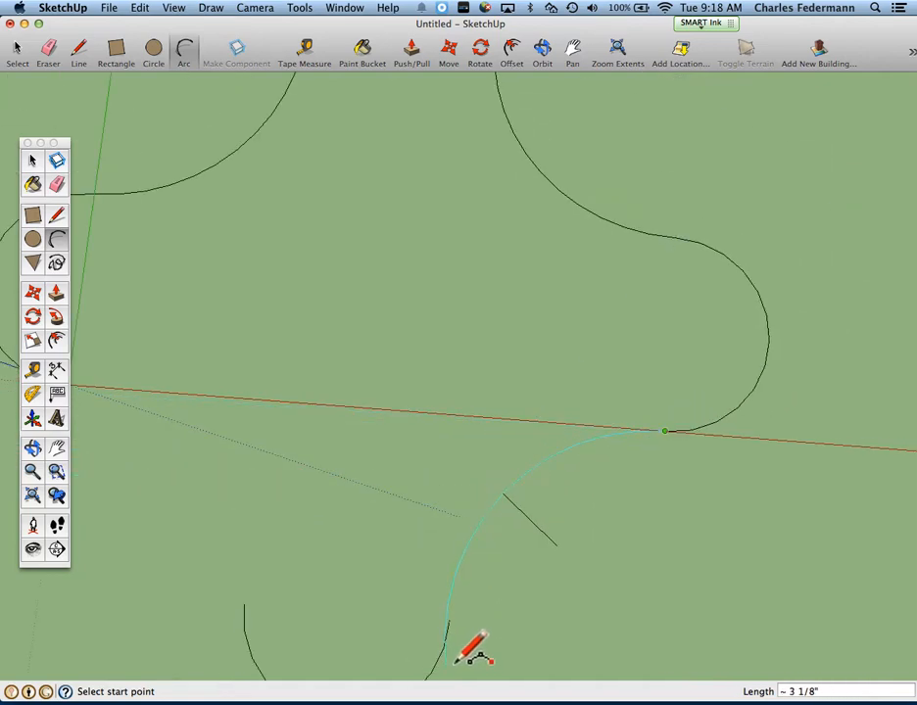
pyautogui.click(450, 617)
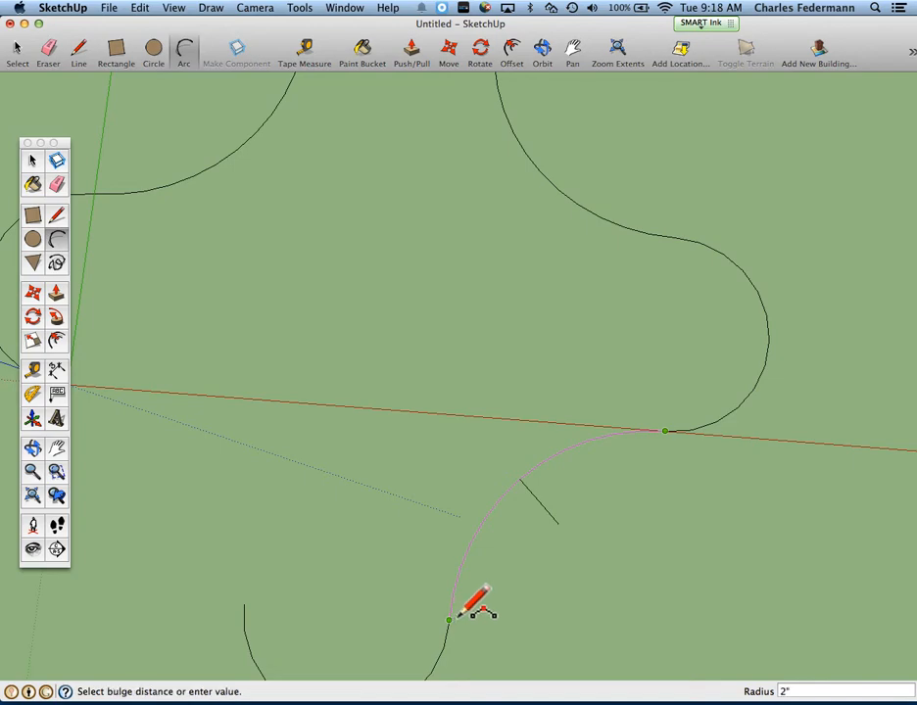
pyautogui.click(470, 608)
# Close the curvy path with a tangent arc between the left and lower half-circles.
pyautogui.scroll(-5, 274, 592)
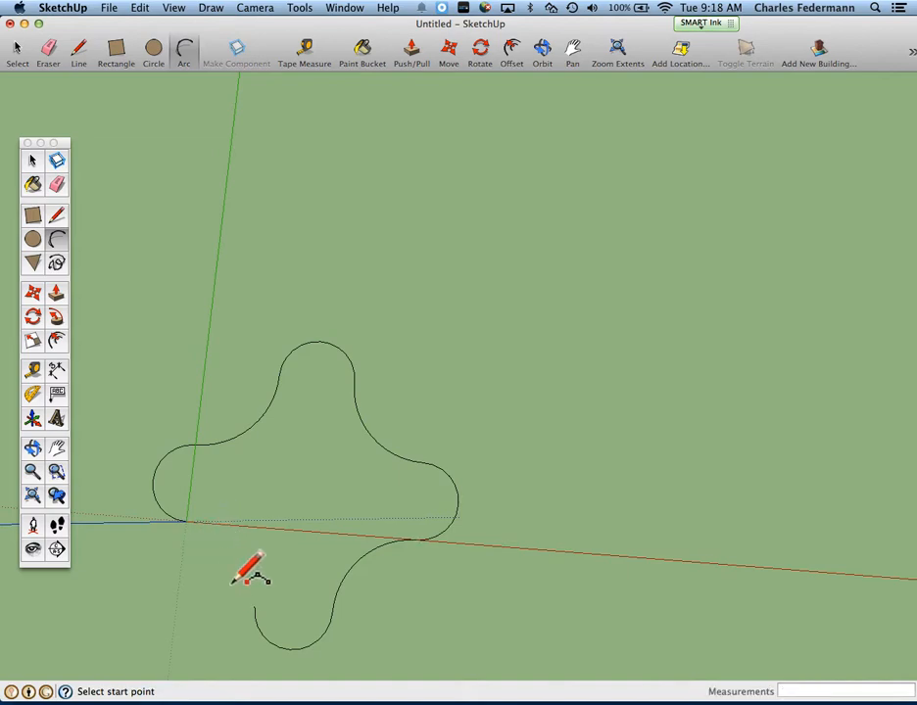
pyautogui.click(189, 519)
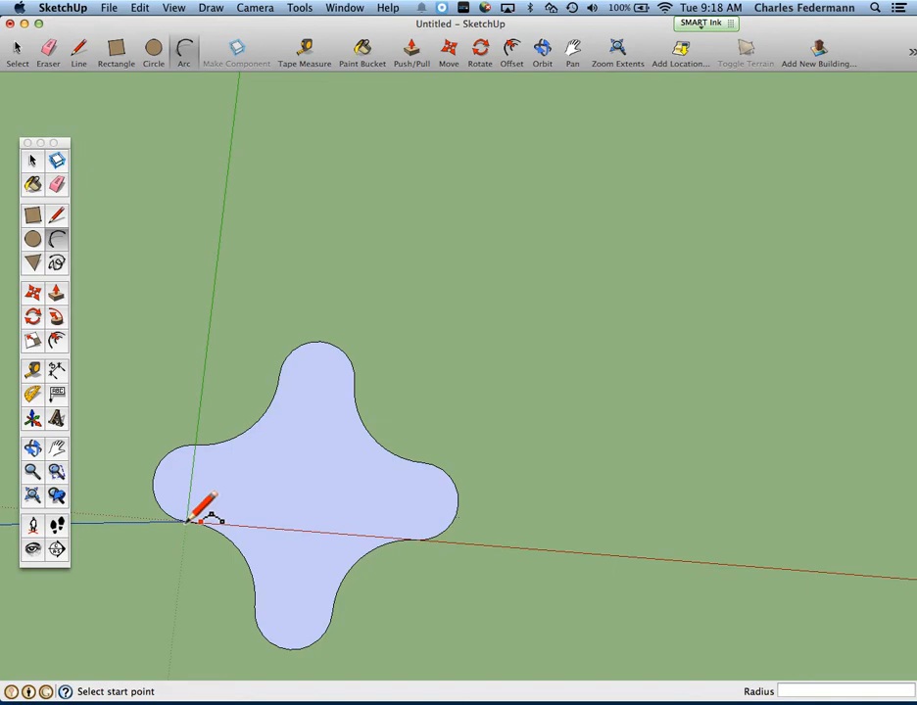
pyautogui.moveTo(303, 558)
pyautogui.mouseDown(button='middle')
pyautogui.moveTo(307, 477)
pyautogui.moveTo(367, 382)
pyautogui.moveTo(347, 375)
pyautogui.mouseUp(button='middle')
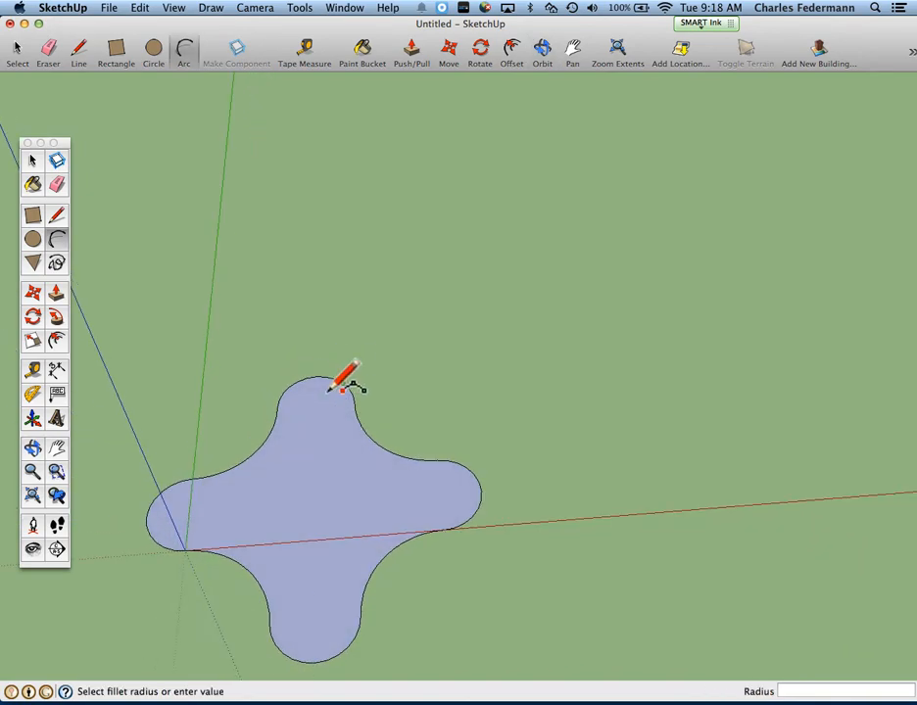
# Check Make the Bowl steps 1 and 2 in Preview, and draw a vertical circle of 1" radius in SketchUp centred on the right lobe's arc.
pyautogui.press('super+Tab')
pyautogui.scroll(-3, 482, 405)
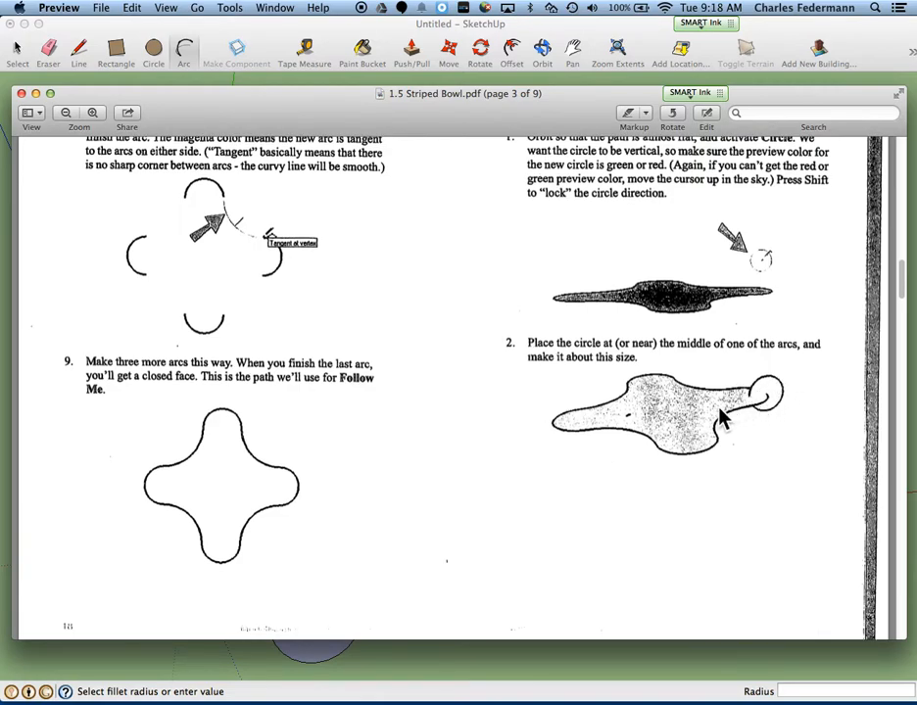
pyautogui.scroll(3, 722, 417)
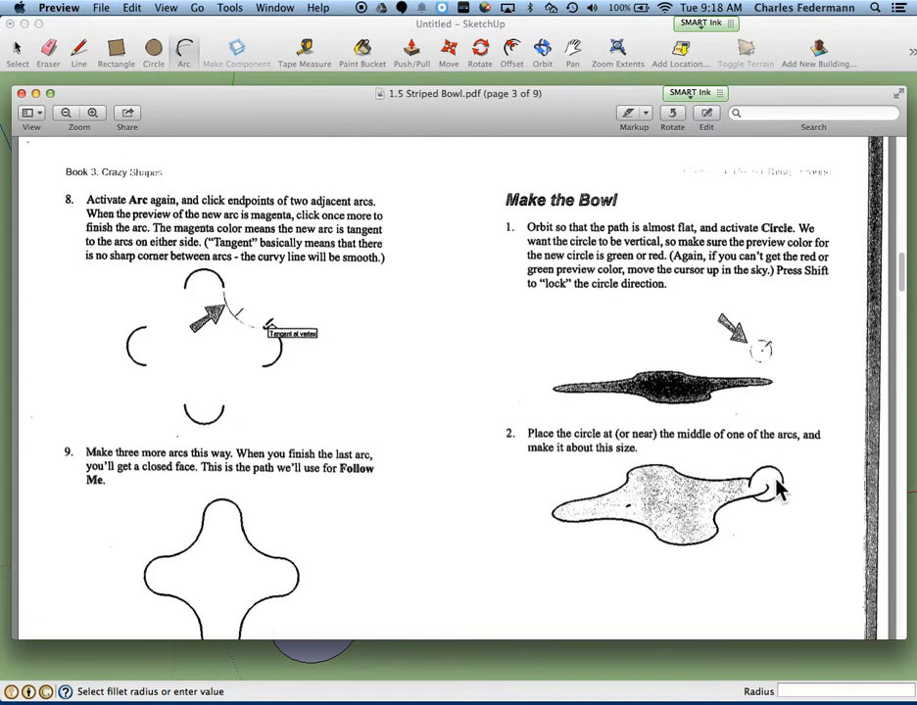
pyautogui.click(714, 684)
pyautogui.click(716, 658)
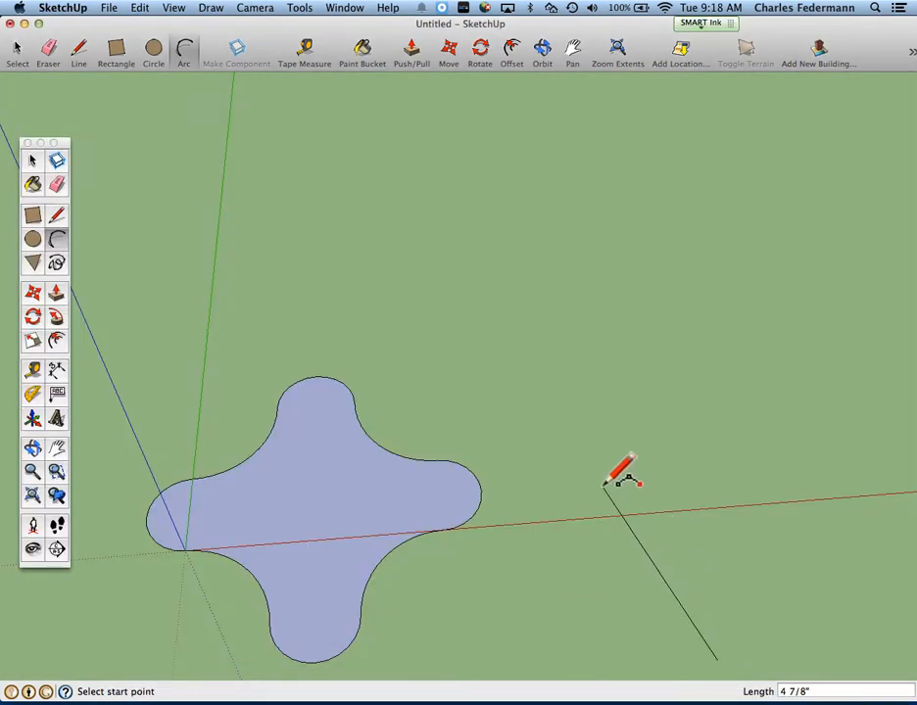
pyautogui.press('c')
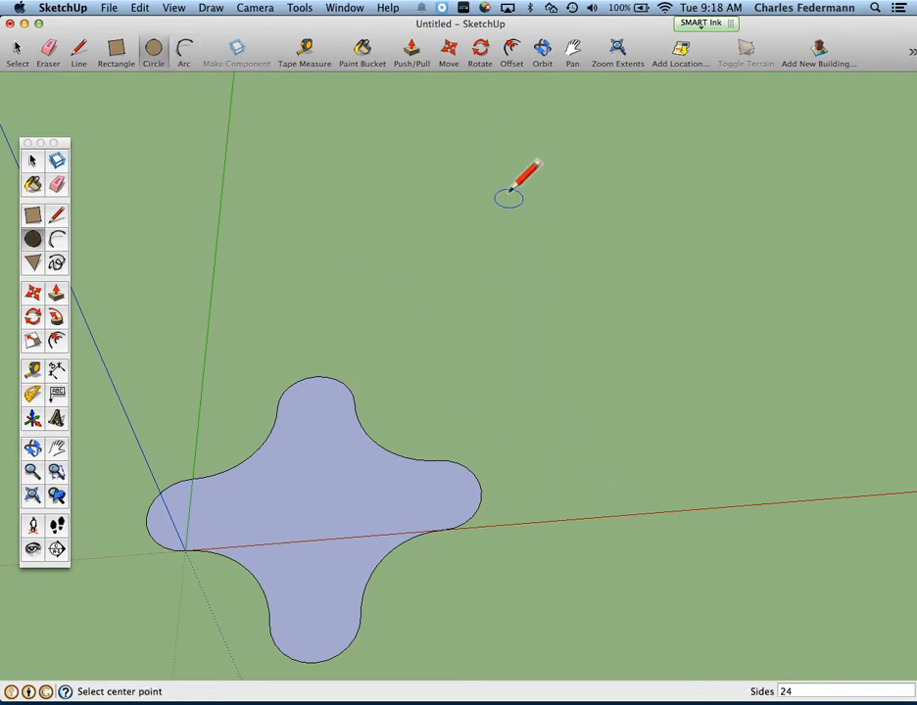
pyautogui.moveTo(546, 446); pyautogui.dragTo(543, 256, button='middle')
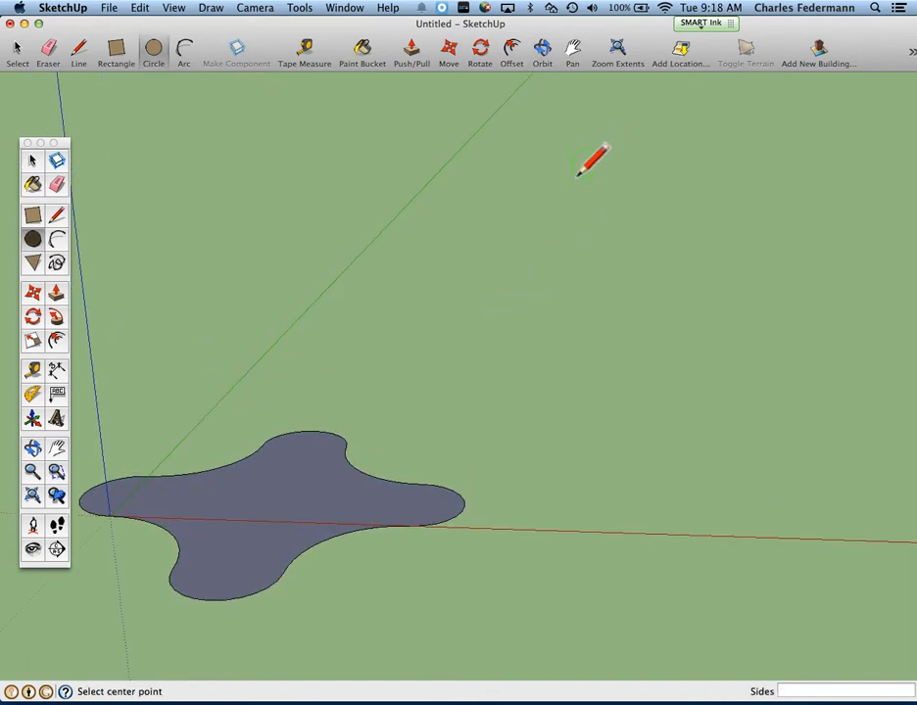
pyautogui.click(465, 504)
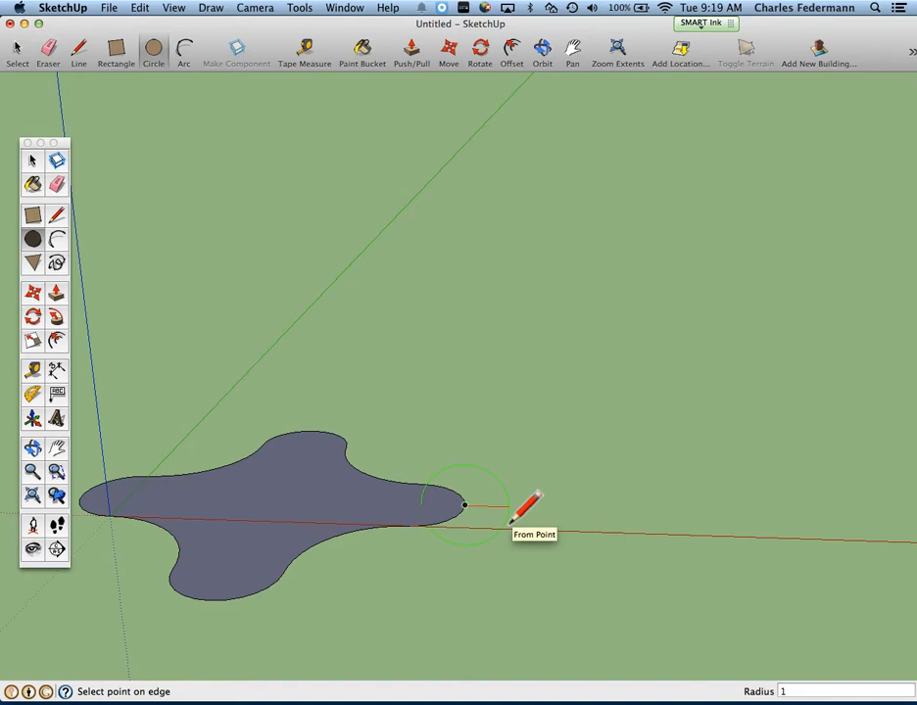
pyautogui.click(511, 520)
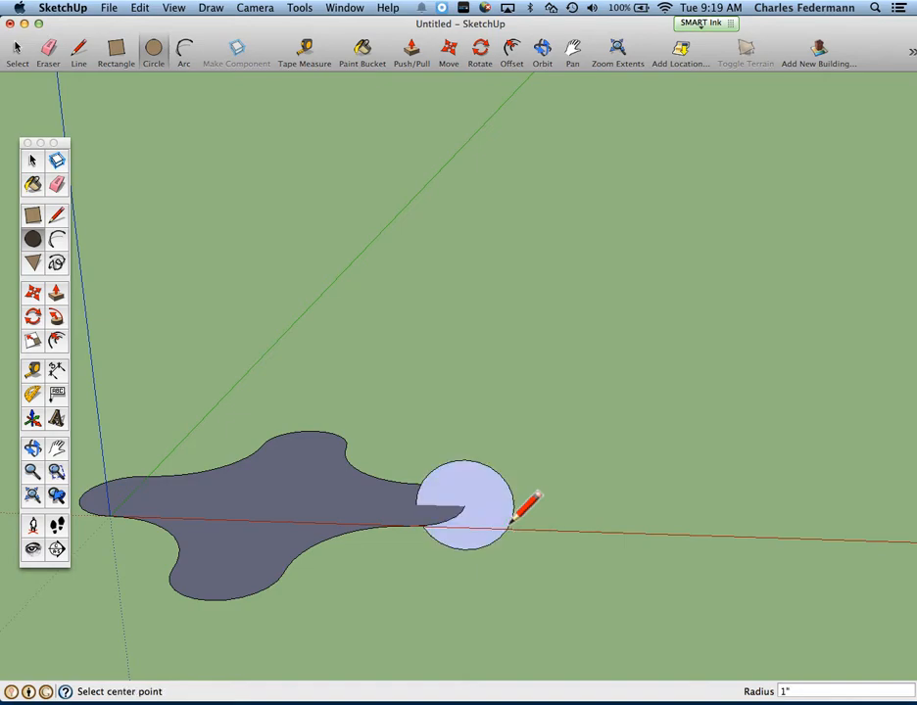
# Switch to the Striped Bowl PDF in Preview and go to Make the Bowl step 3 on page 4.
pyautogui.press('super+Tab')
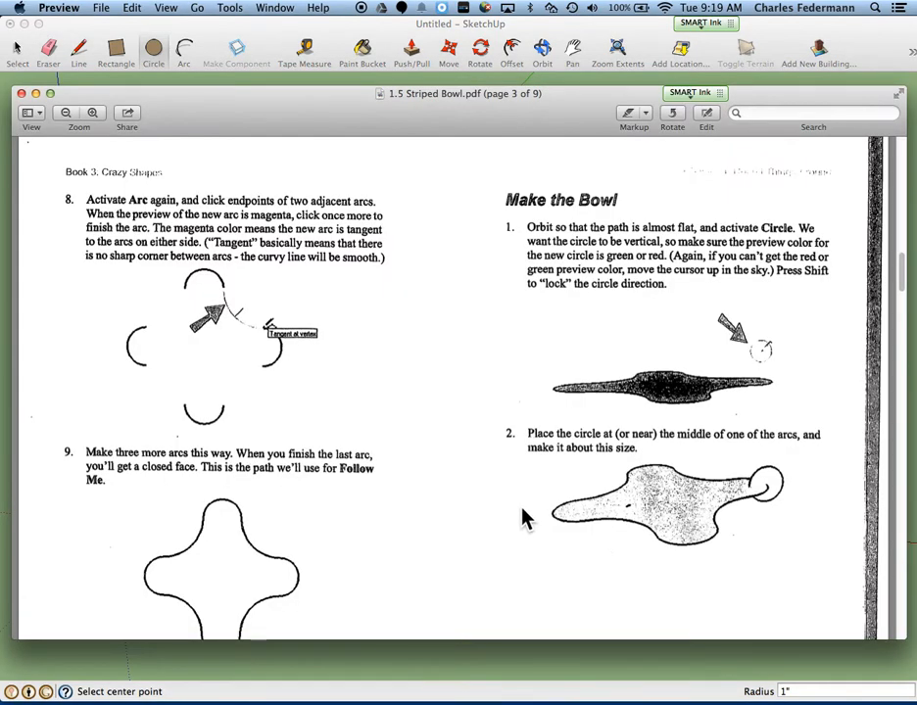
pyautogui.scroll(-5, 522, 516)
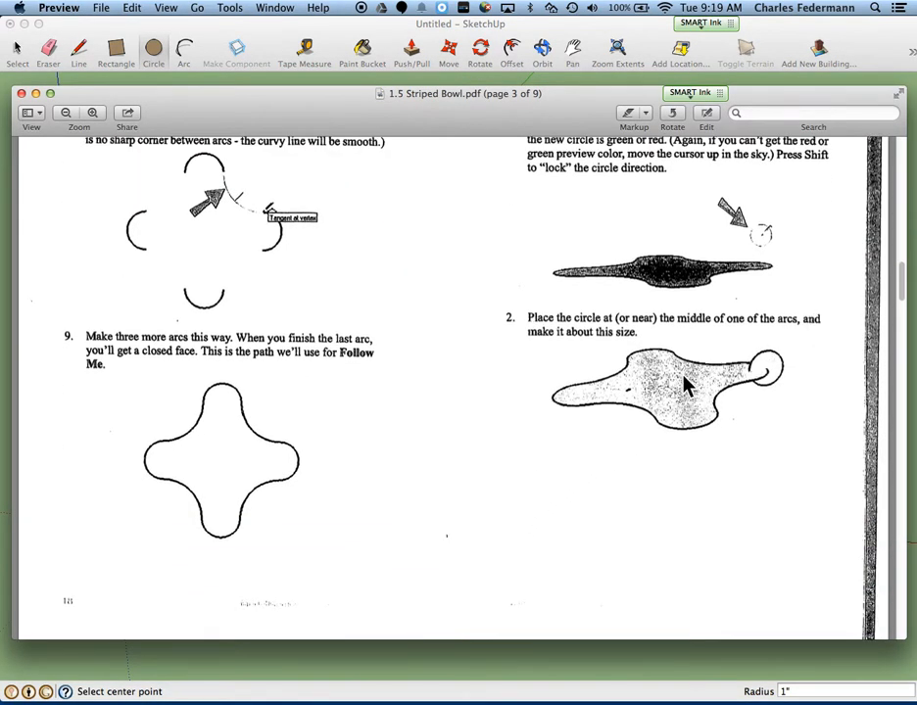
pyautogui.scroll(-10, 685, 387)
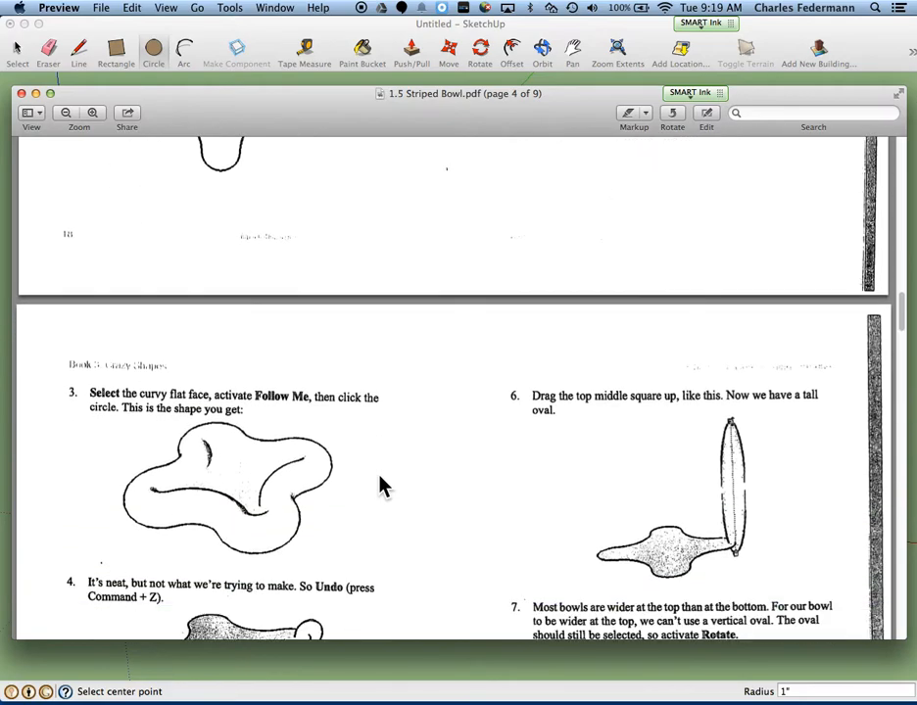
# Check Make the Bowl step 3 in Preview, and sweep the vertical circle around the curvy face with Follow Me in SketchUp.
pyautogui.scroll(-2, 380, 480)
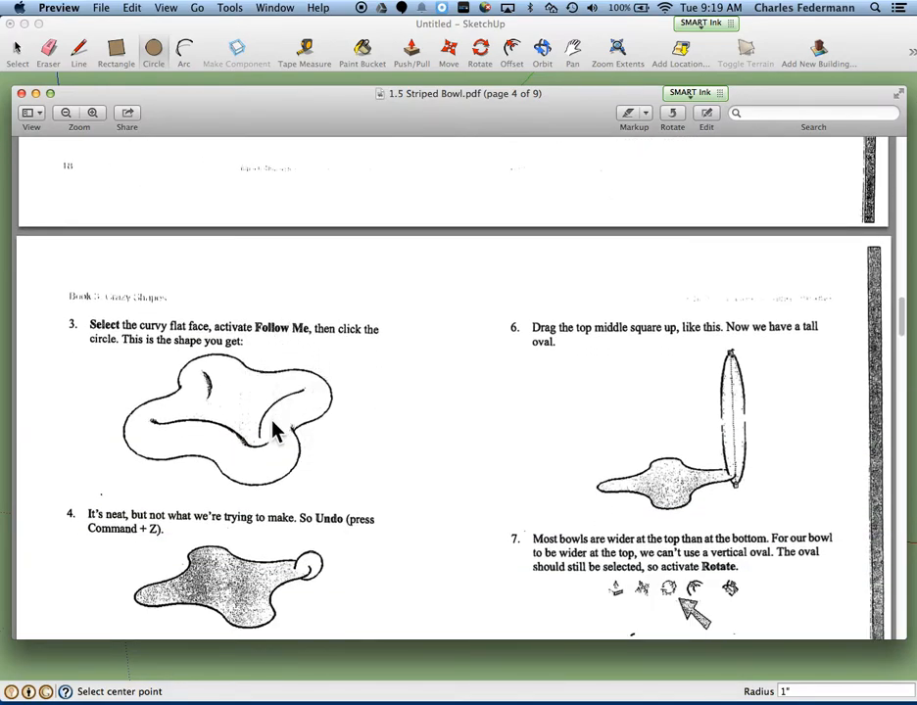
pyautogui.scroll(-3, 301, 461)
pyautogui.press('super+Tab')
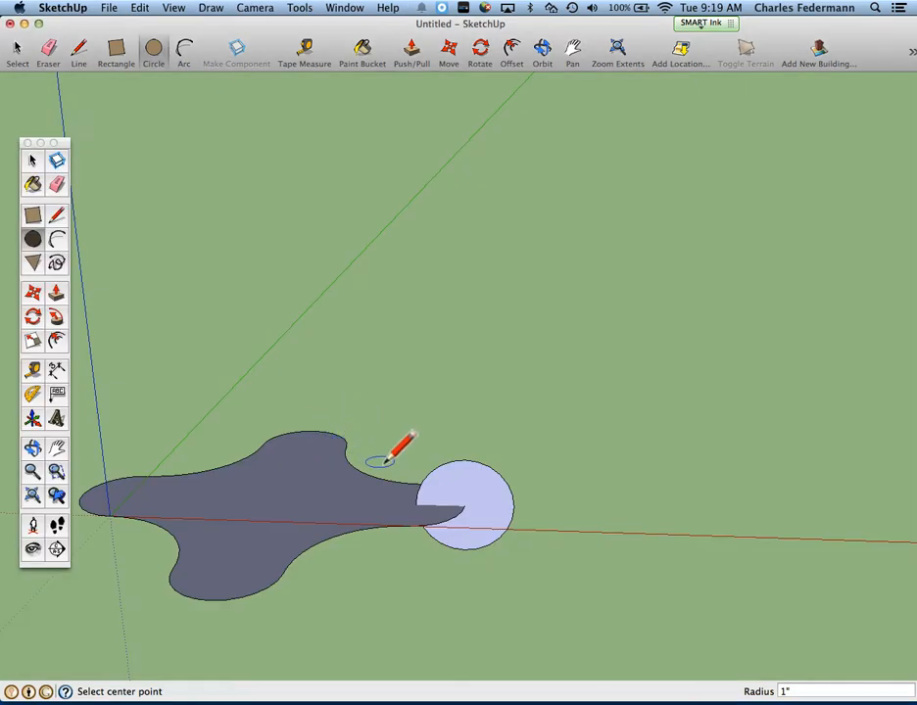
pyautogui.press('space')
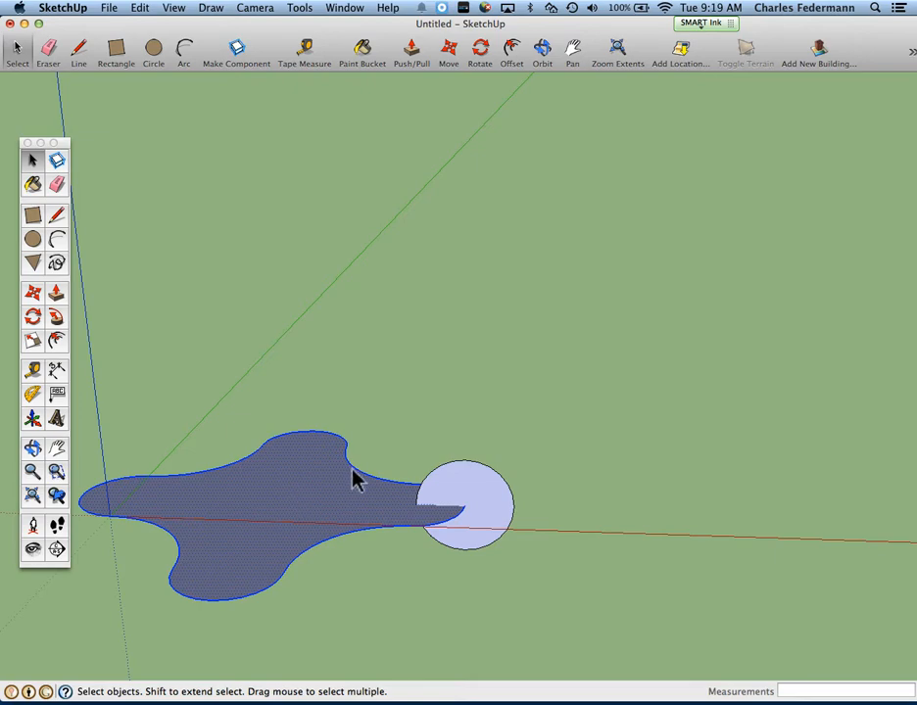
pyautogui.click(56, 299)
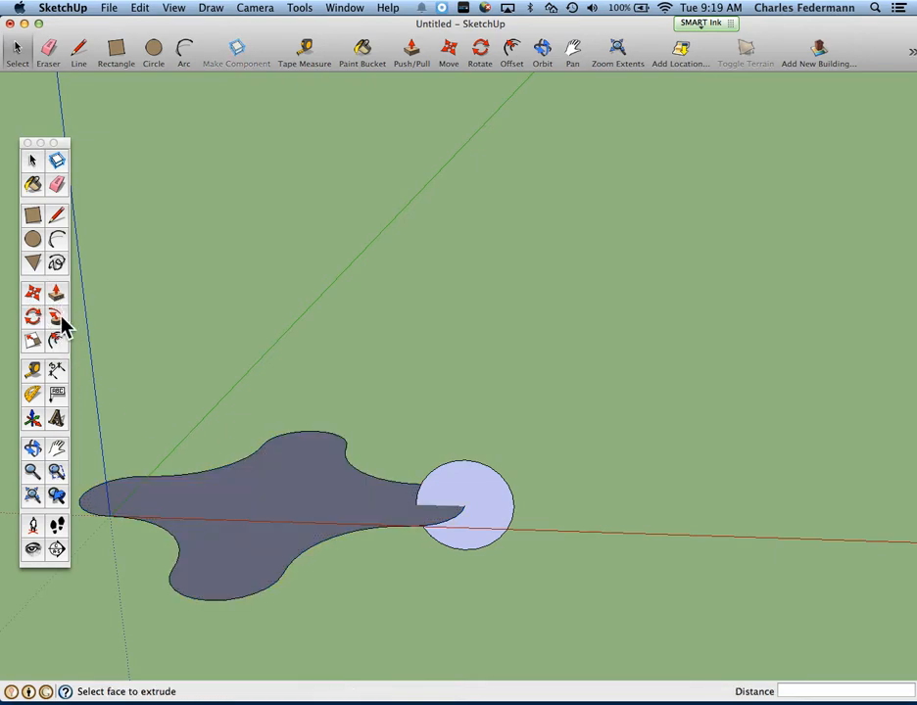
pyautogui.keyDown('super'); pyautogui.click(470, 489); pyautogui.keyUp('super')
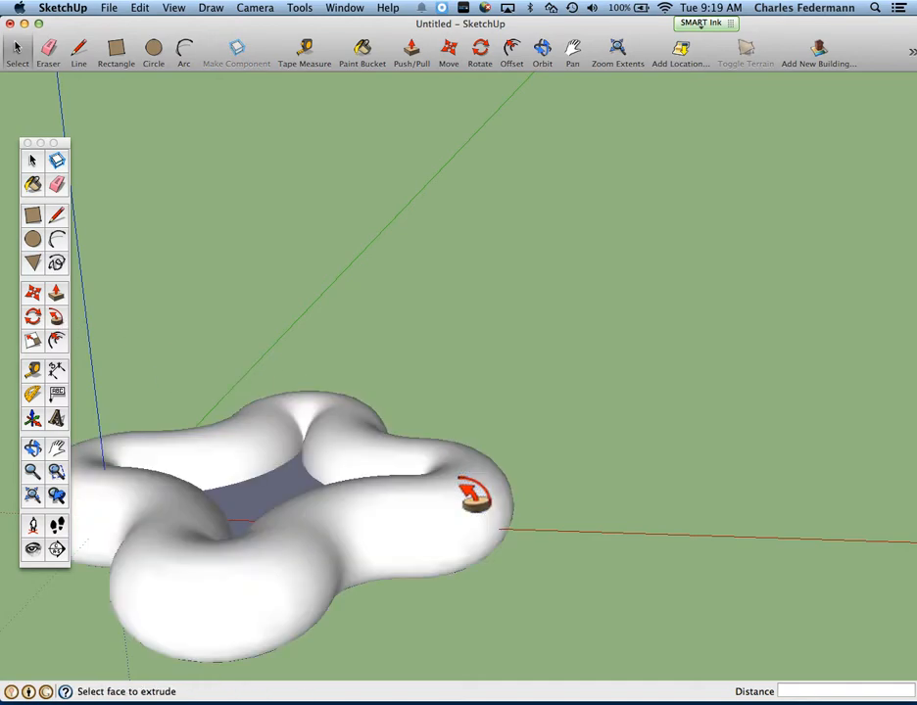
pyautogui.scroll(-3, 474, 494)
pyautogui.moveTo(507, 454); pyautogui.dragTo(444, 455, button='middle')
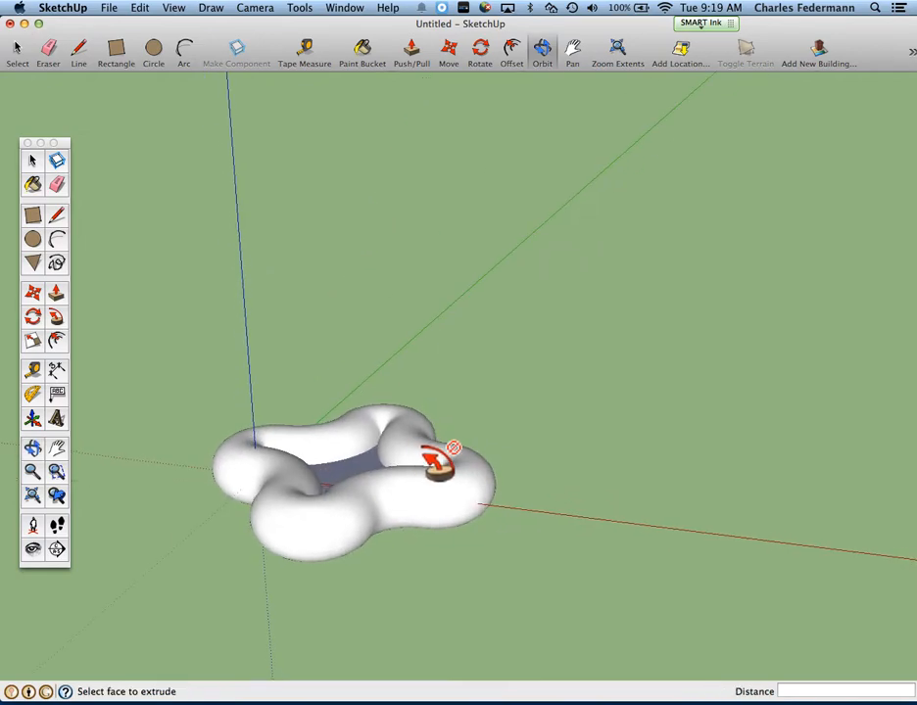
# Check Make the Bowl step 4 in Preview, and undo the Follow Me sweep in SketchUp.
pyautogui.press('super+Tab')
pyautogui.scroll(-5, 426, 468)
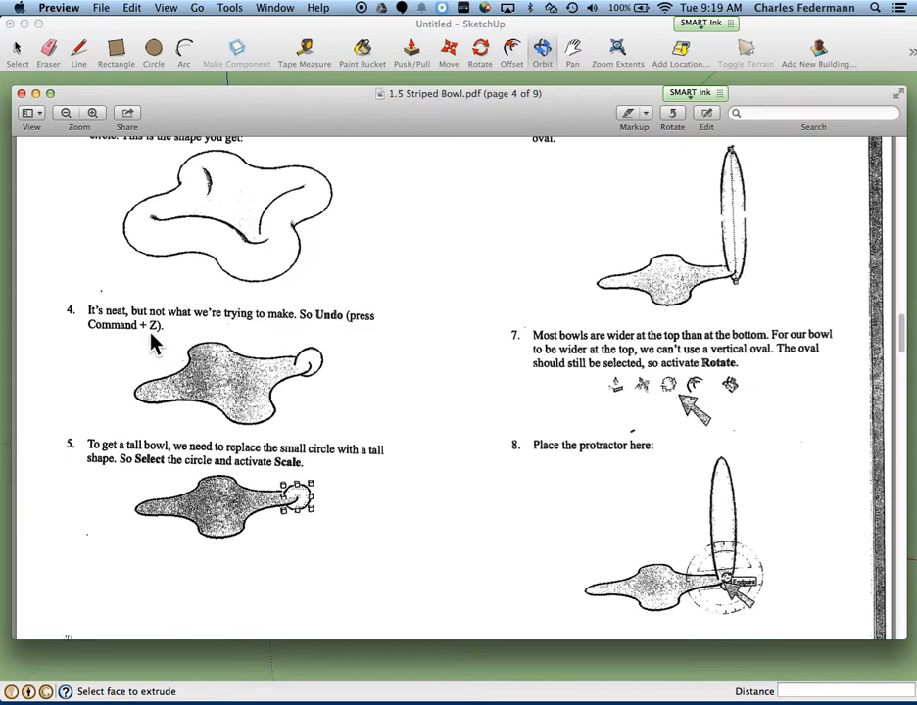
pyautogui.press('super+Tab')
pyautogui.press('super+z')
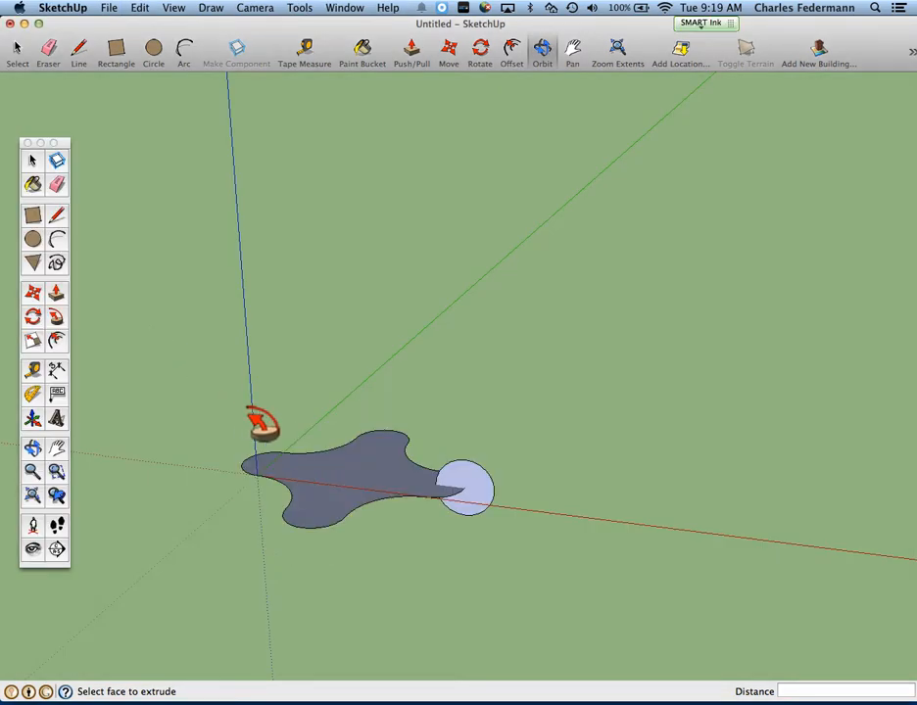
# Check Make the Bowl steps 5 to 9 in Preview, and scale the vertical circle upward by about 3.36 in SketchUp into a tall oval.
pyautogui.press('space')
pyautogui.click(467, 481)
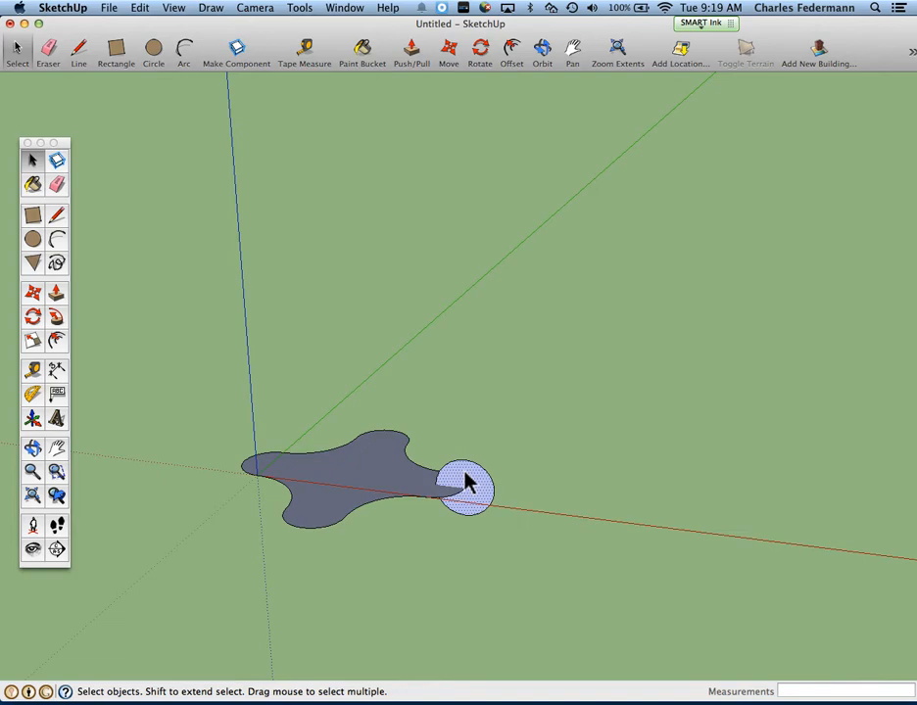
pyautogui.press('super+Tab')
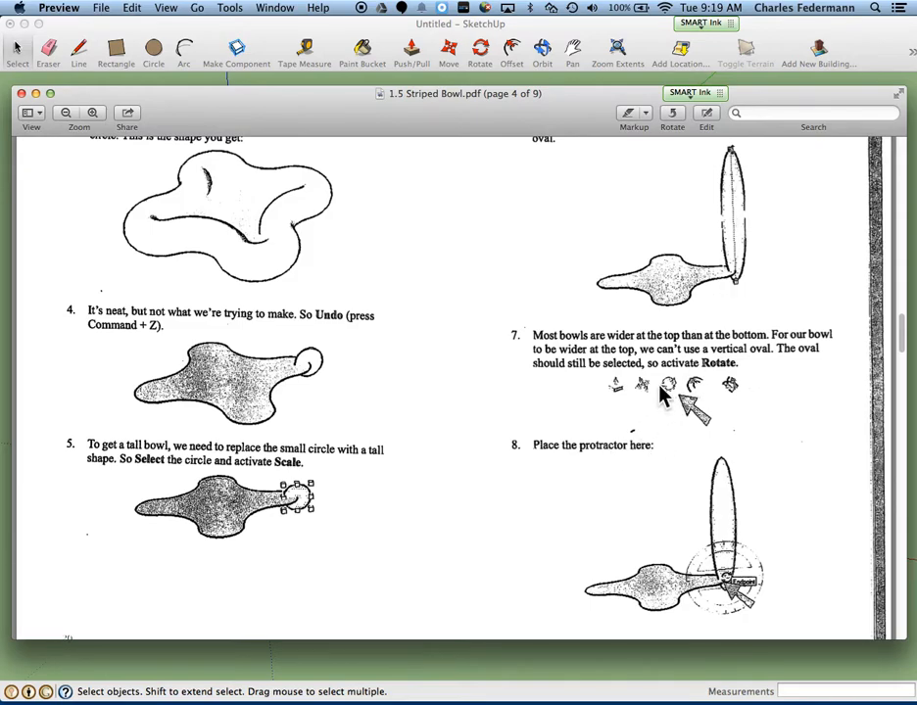
pyautogui.scroll(-2, 726, 500)
pyautogui.scroll(-8, 725, 499)
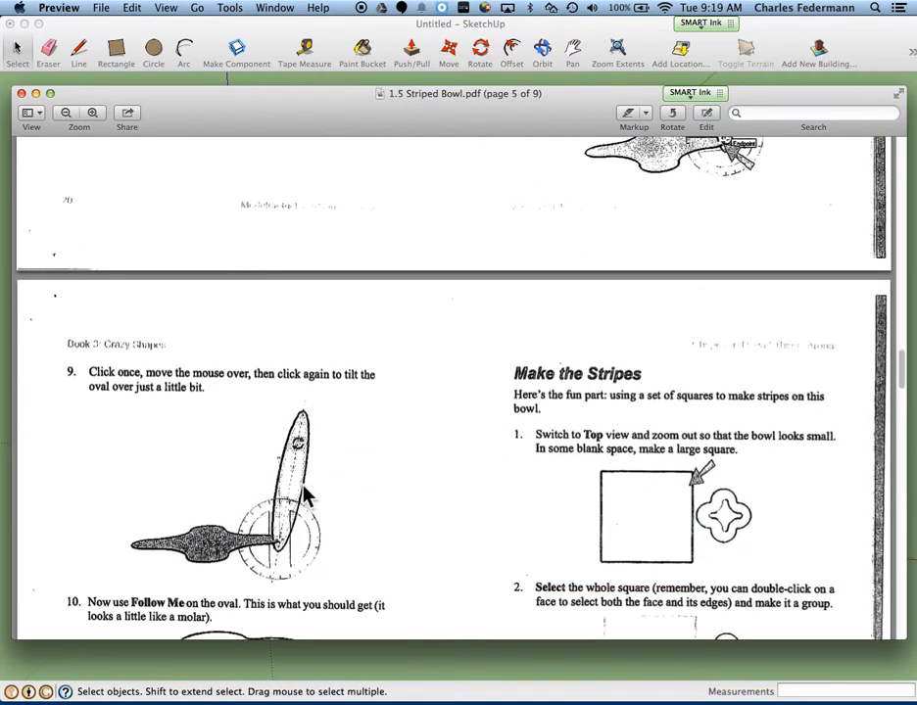
pyautogui.scroll(4, 302, 497)
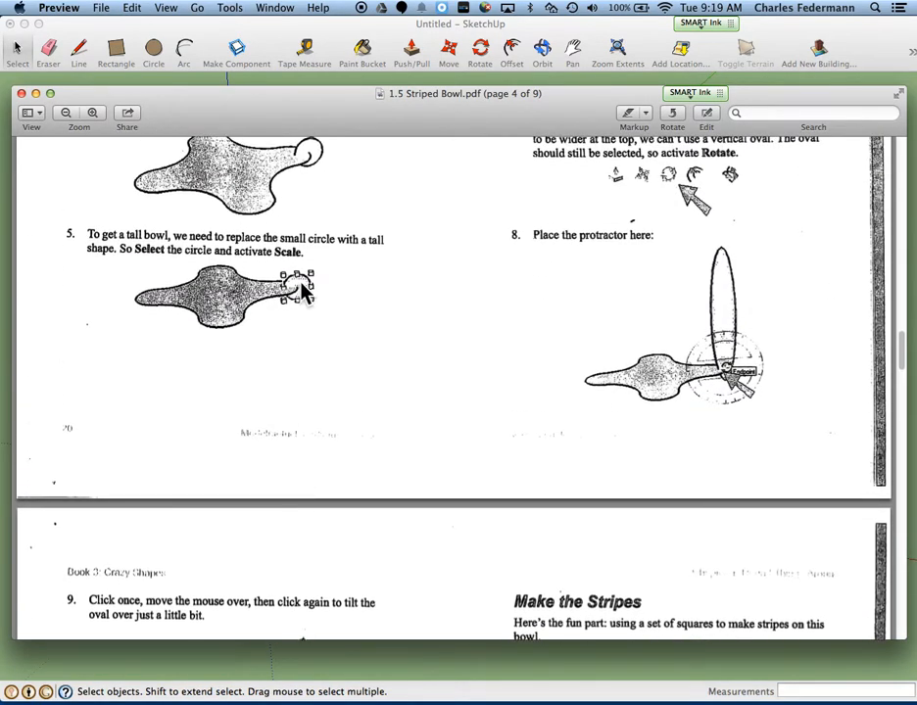
pyautogui.press('super+Tab')
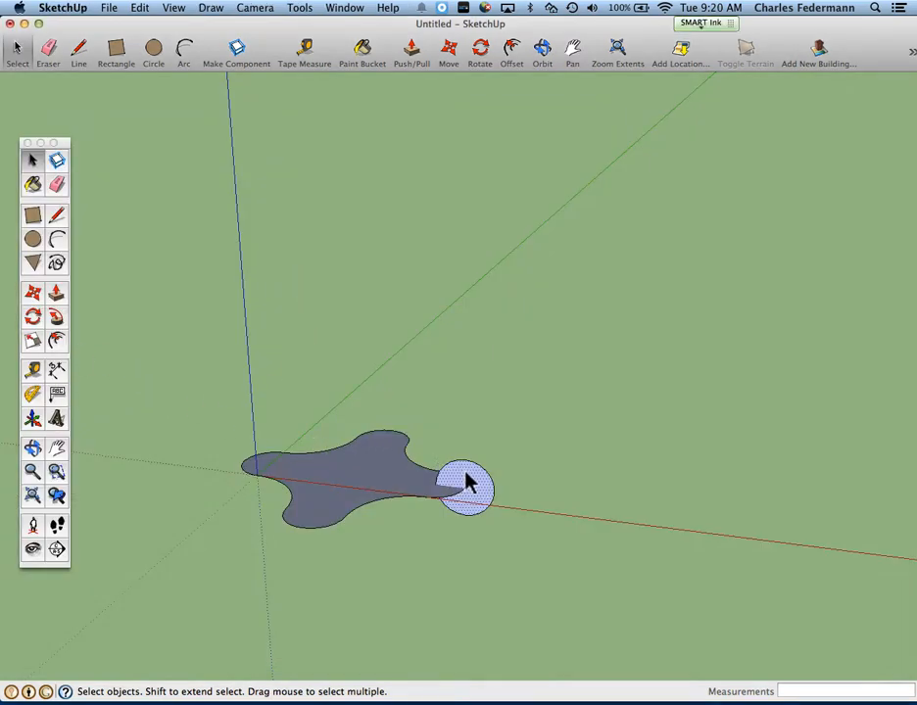
pyautogui.press('s')
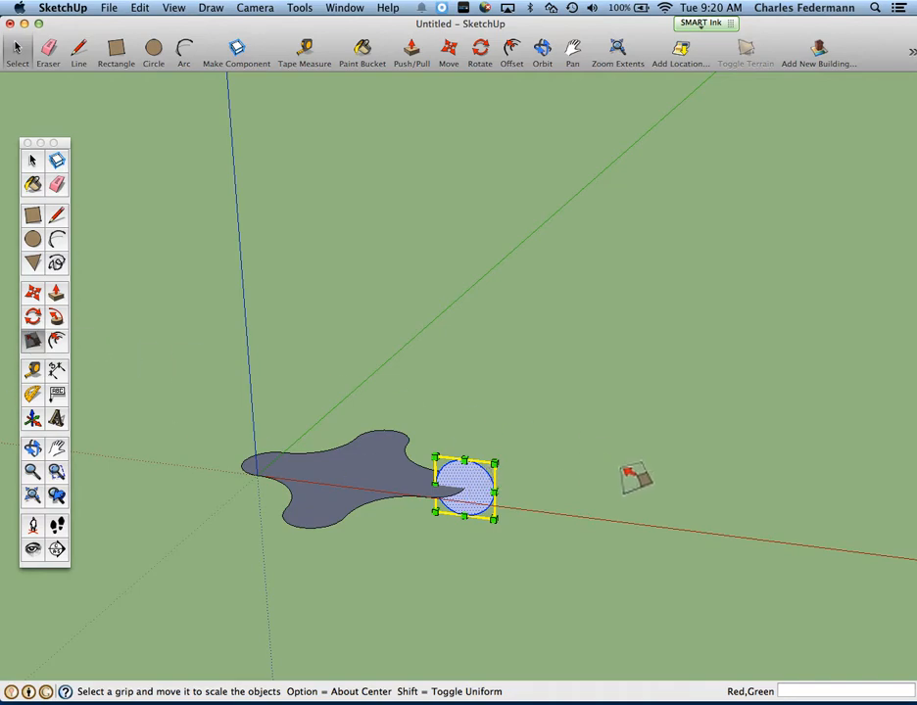
pyautogui.moveTo(548, 487); pyautogui.dragTo(611, 406, button='middle')
pyautogui.moveTo(481, 446); pyautogui.dragTo(483, 300)
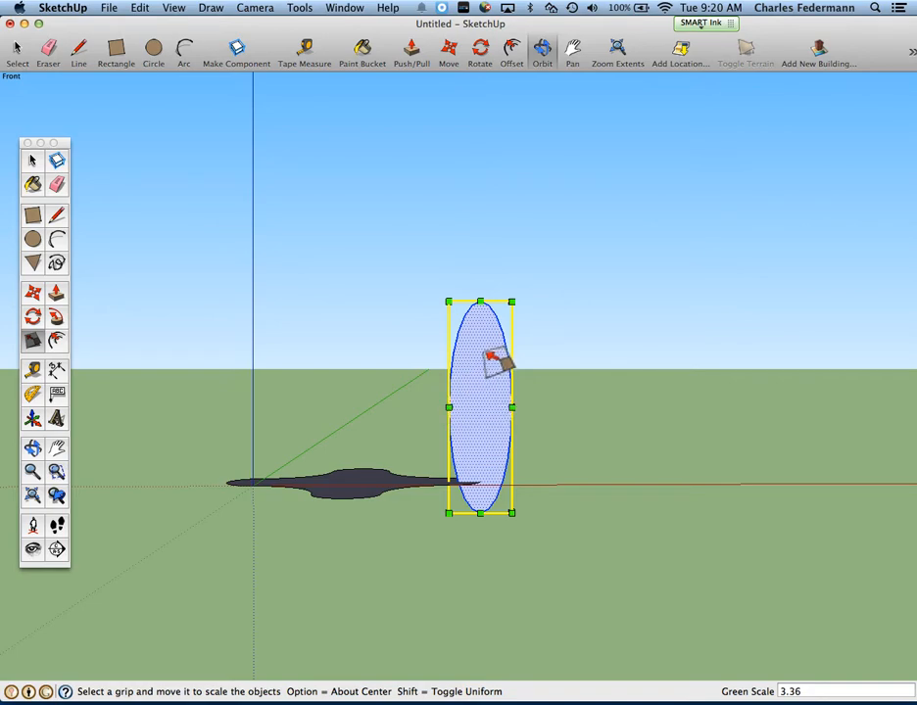
pyautogui.moveTo(477, 381); pyautogui.dragTo(491, 359, button='middle')
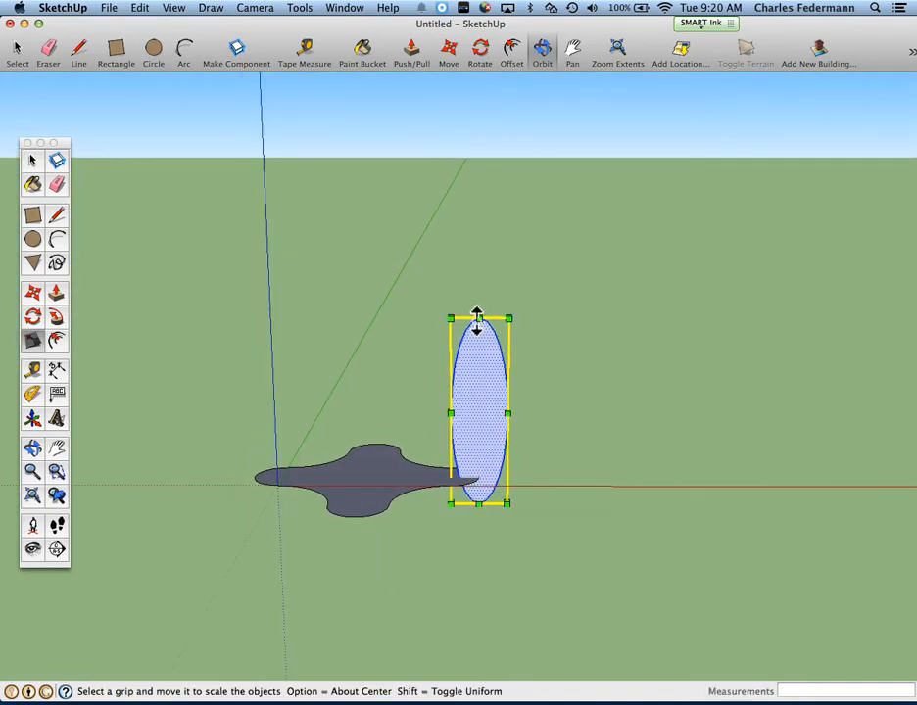
# Rotate the tall oval 10 degrees outward about the arc endpoint on the right lobe.
pyautogui.click(481, 51)
pyautogui.scroll(2, 465, 473)
pyautogui.scroll(5, 468, 477)
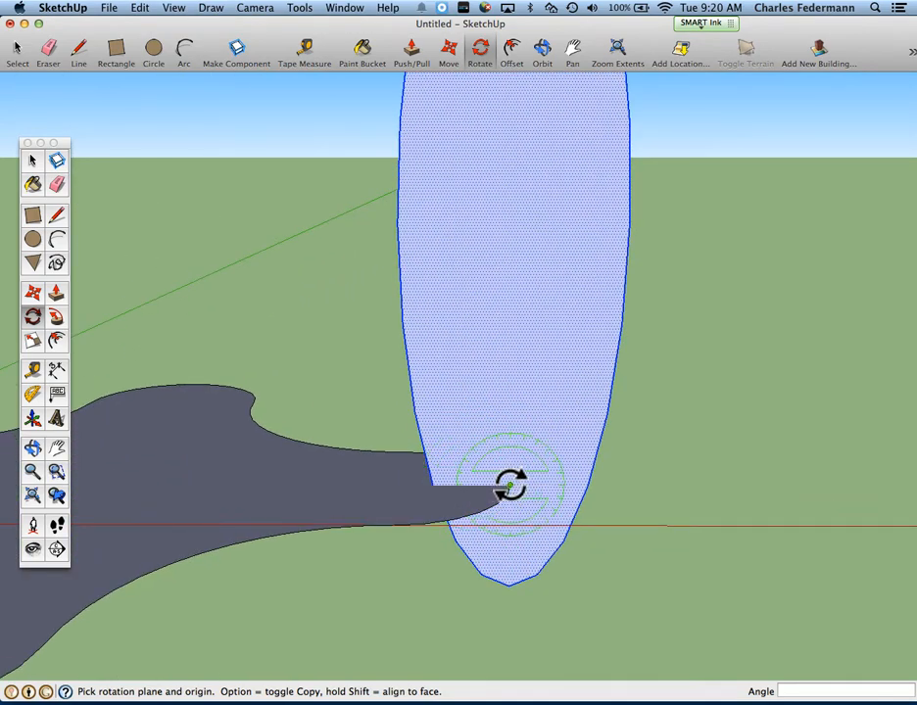
pyautogui.click(509, 485)
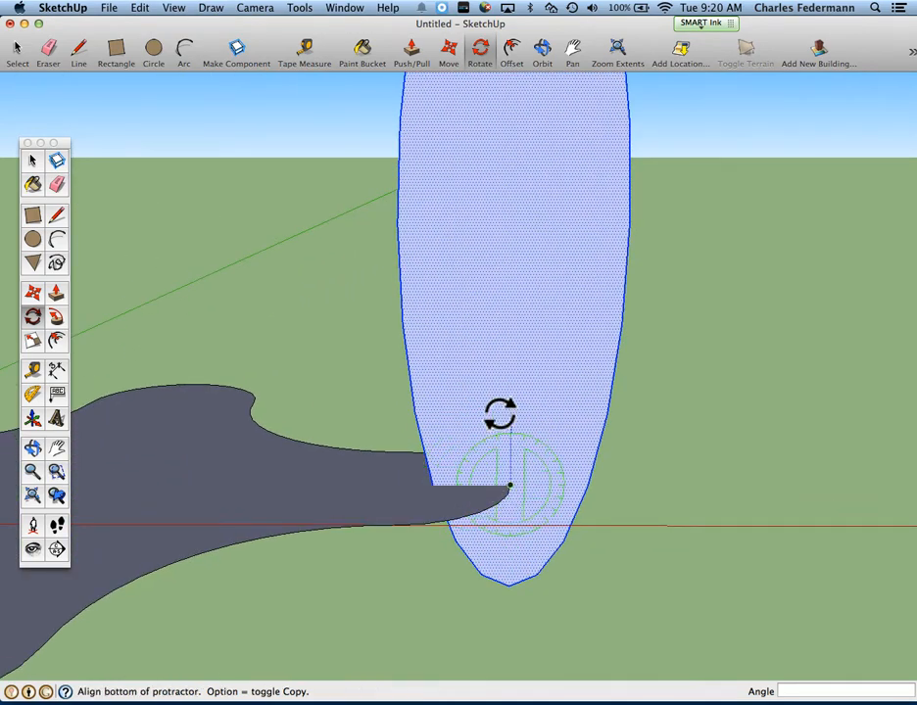
pyautogui.moveTo(510, 483); pyautogui.dragTo(509, 245)
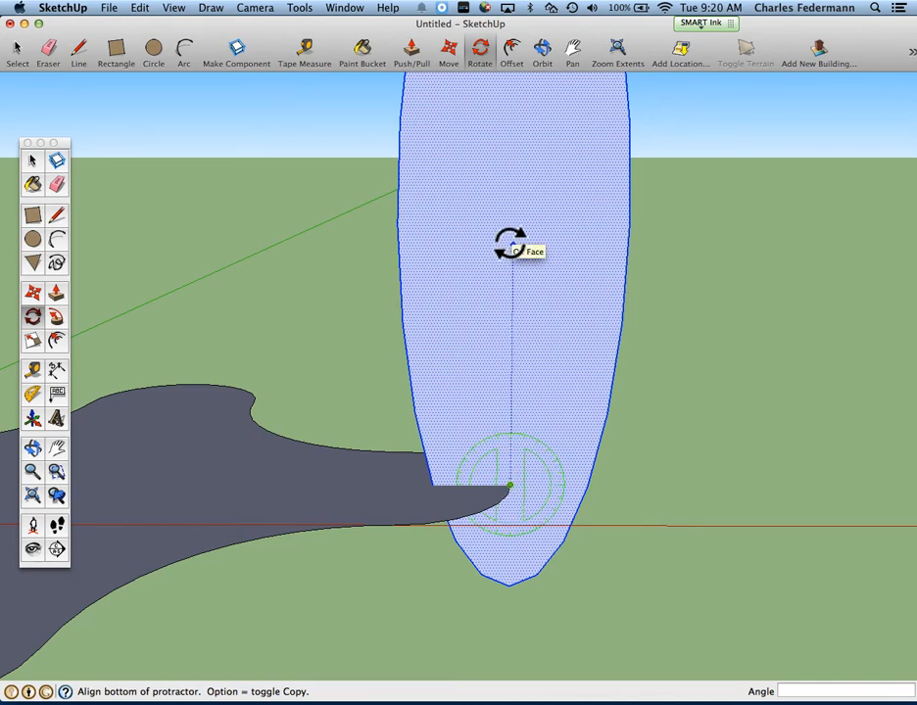
pyautogui.click(509, 245)
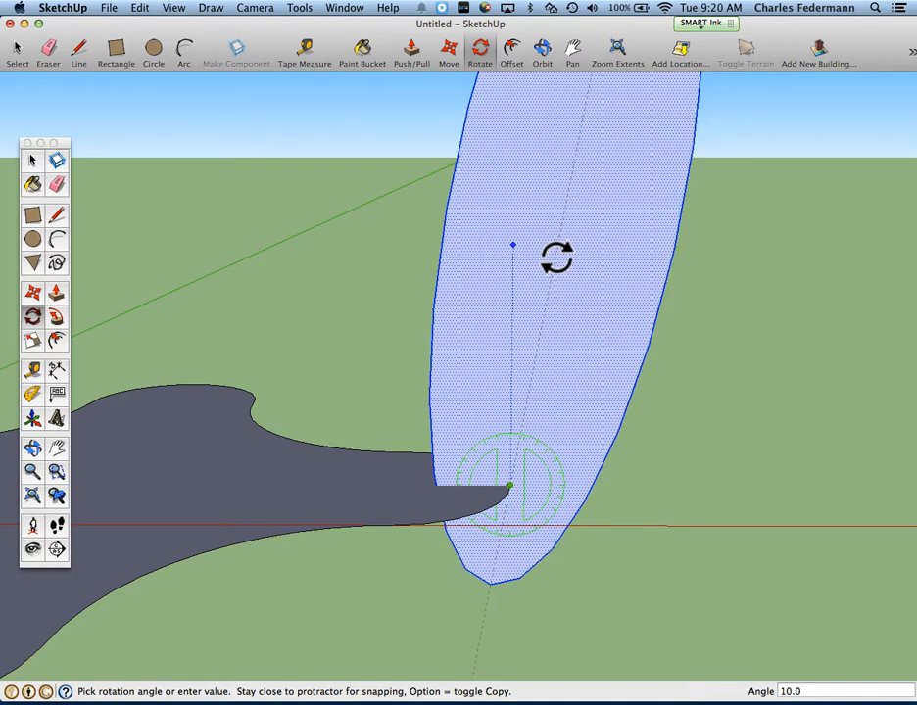
pyautogui.click(556, 258)
pyautogui.scroll(-5, 549, 294)
pyautogui.moveTo(541, 308); pyautogui.dragTo(534, 506, button='middle')
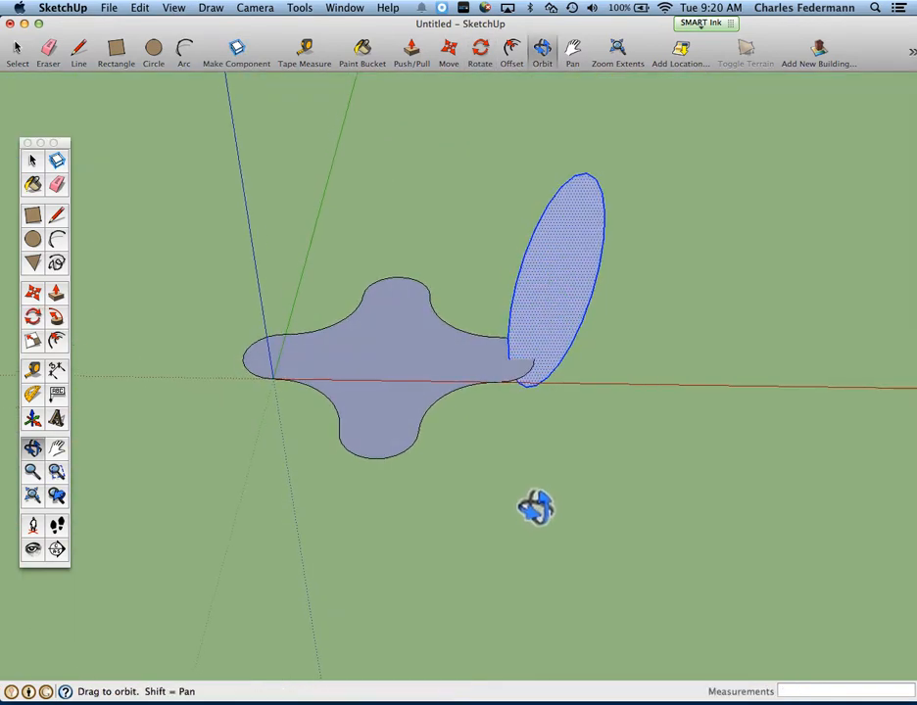
pyautogui.press('q')
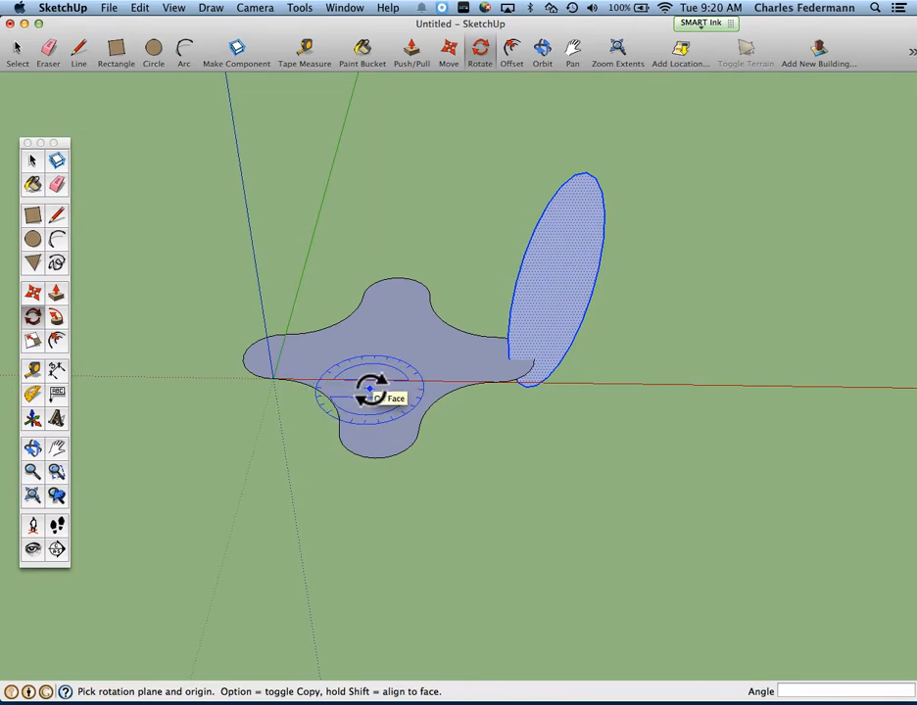
# Check Make the Bowl steps 9 and 10 in Preview, and sweep the tilted oval around the curvy face with Follow Me in SketchUp.
pyautogui.press('super+Tab')
pyautogui.scroll(2, 395, 391)
pyautogui.scroll(-4, 401, 385)
pyautogui.scroll(-10, 409, 392)
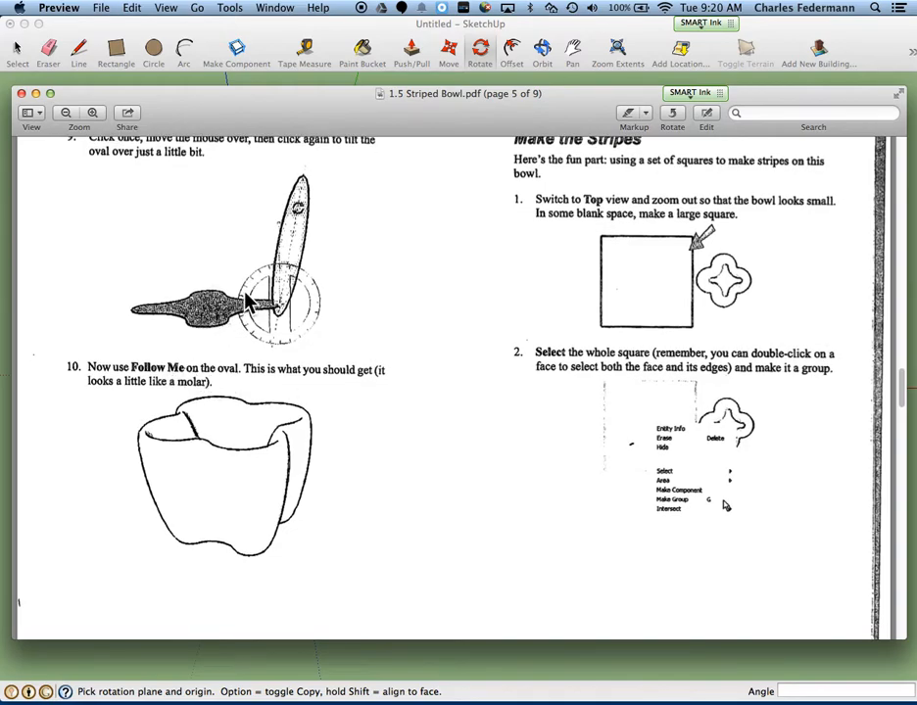
pyautogui.press('super+Tab')
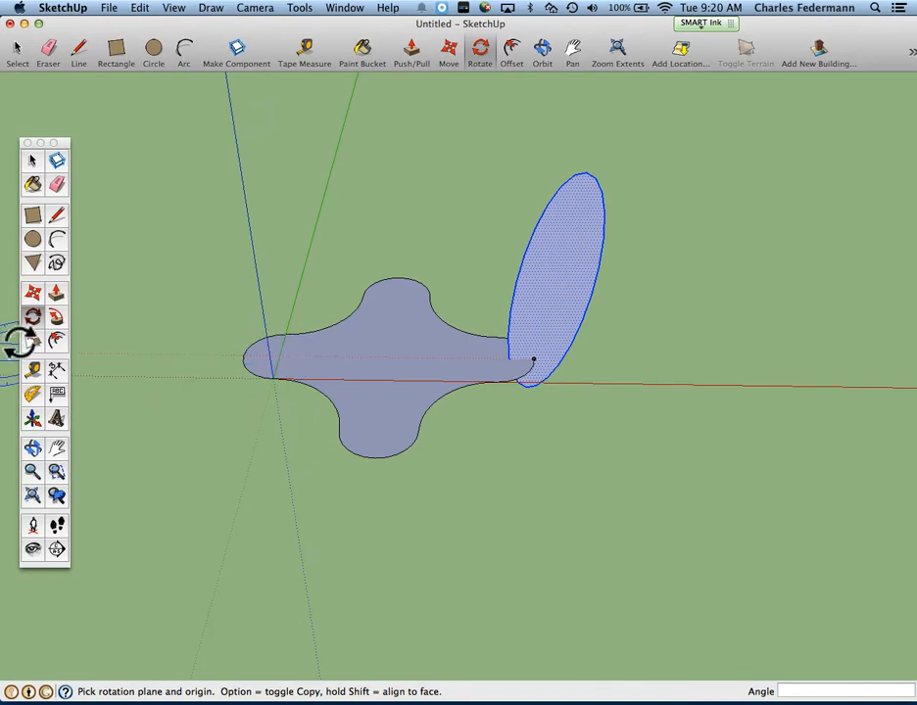
pyautogui.click(56, 316)
pyautogui.press('space')
pyautogui.click(389, 369)
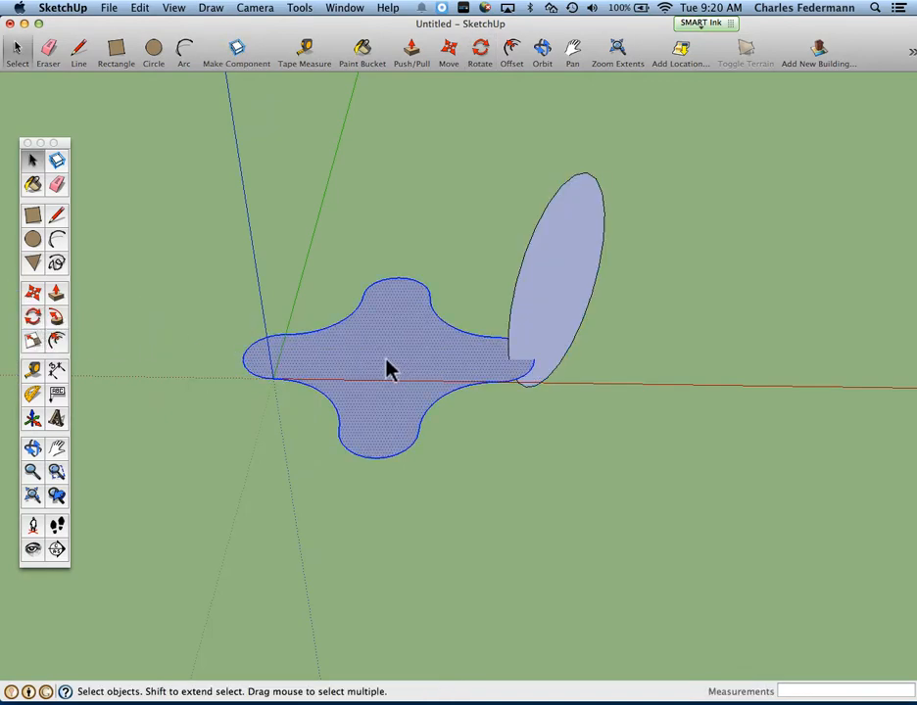
pyautogui.click(59, 316)
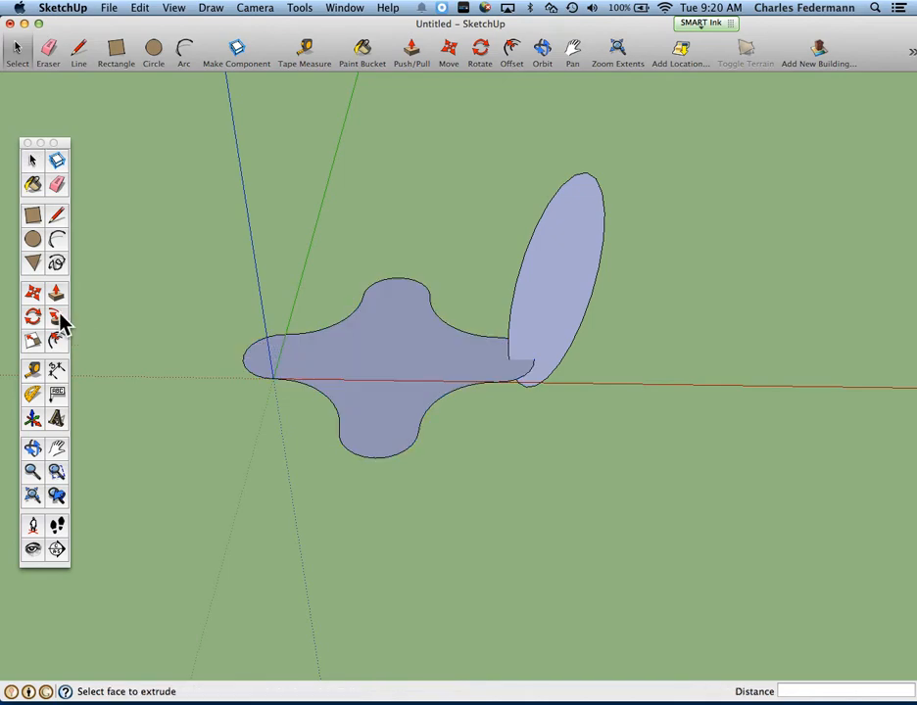
pyautogui.click(554, 270)
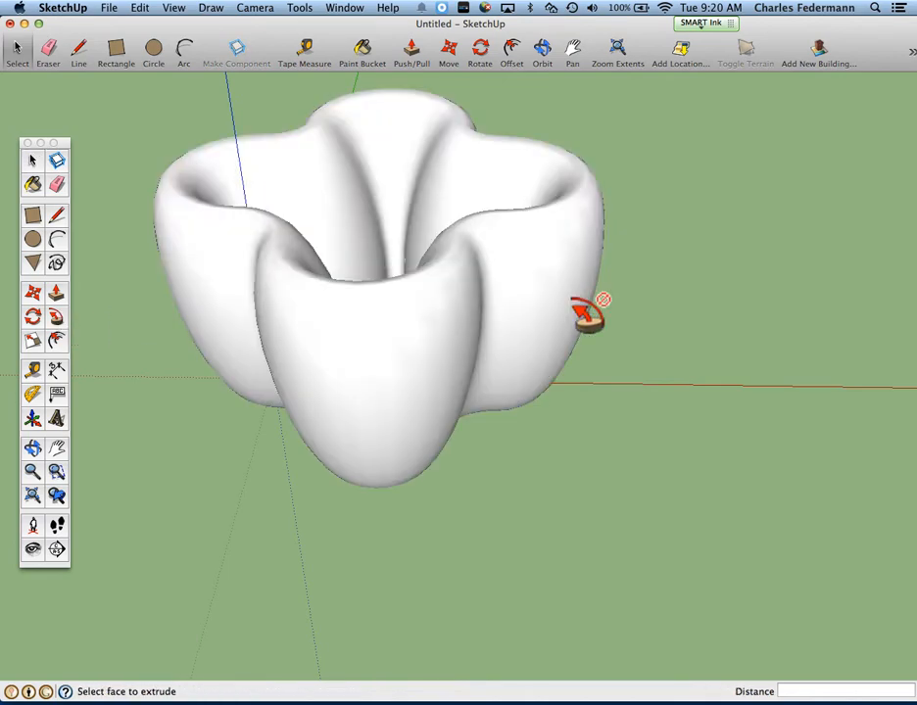
pyautogui.moveTo(616, 425); pyautogui.dragTo(659, 373)
pyautogui.press('p')
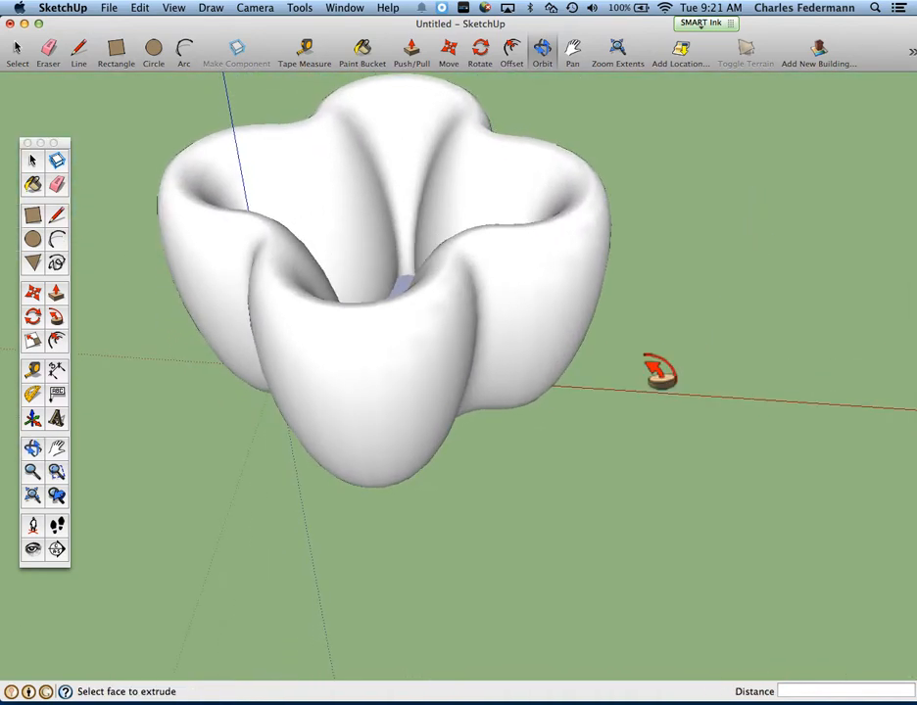
# Review the striped bowl picture on page 1 and Make the Stripes steps 1 and 2 in Preview, and return to SketchUp.
pyautogui.press('super+Tab')
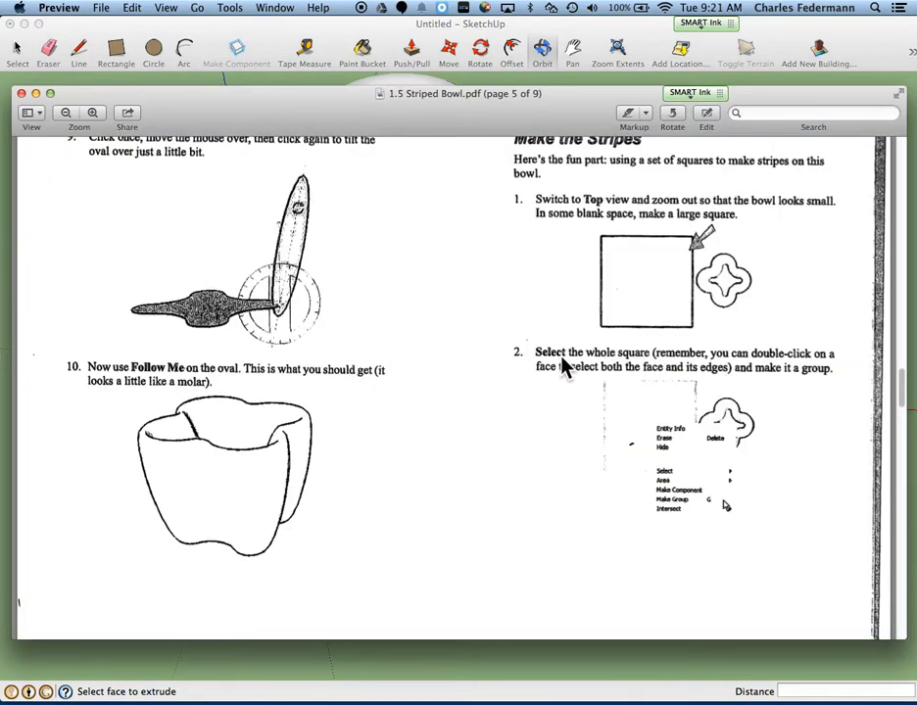
pyautogui.scroll(3, 528, 369)
pyautogui.scroll(-5, 568, 372)
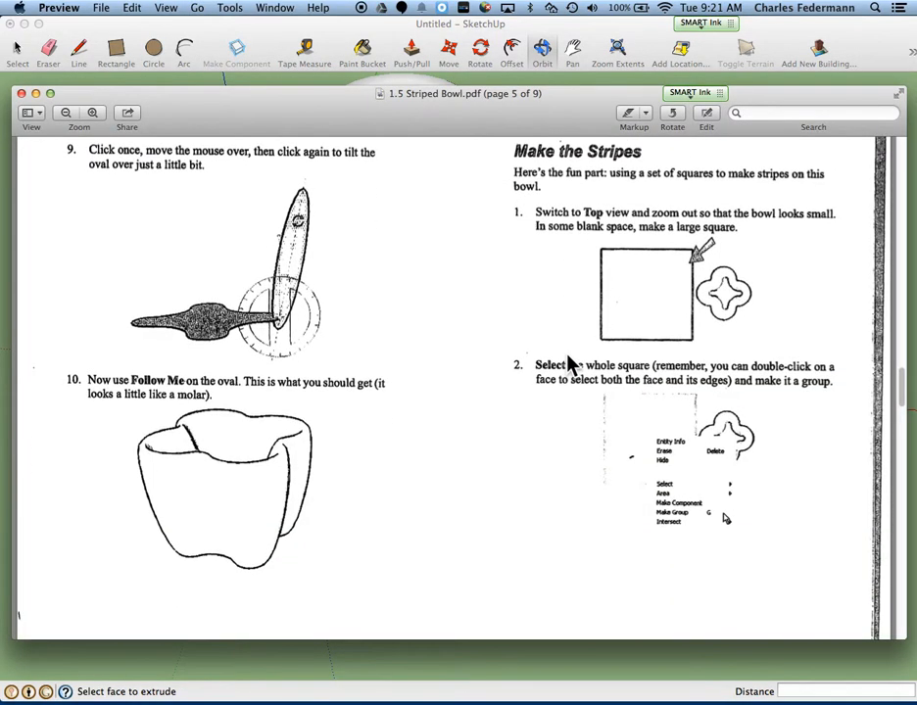
pyautogui.moveTo(906, 395); pyautogui.dragTo(894, 173)
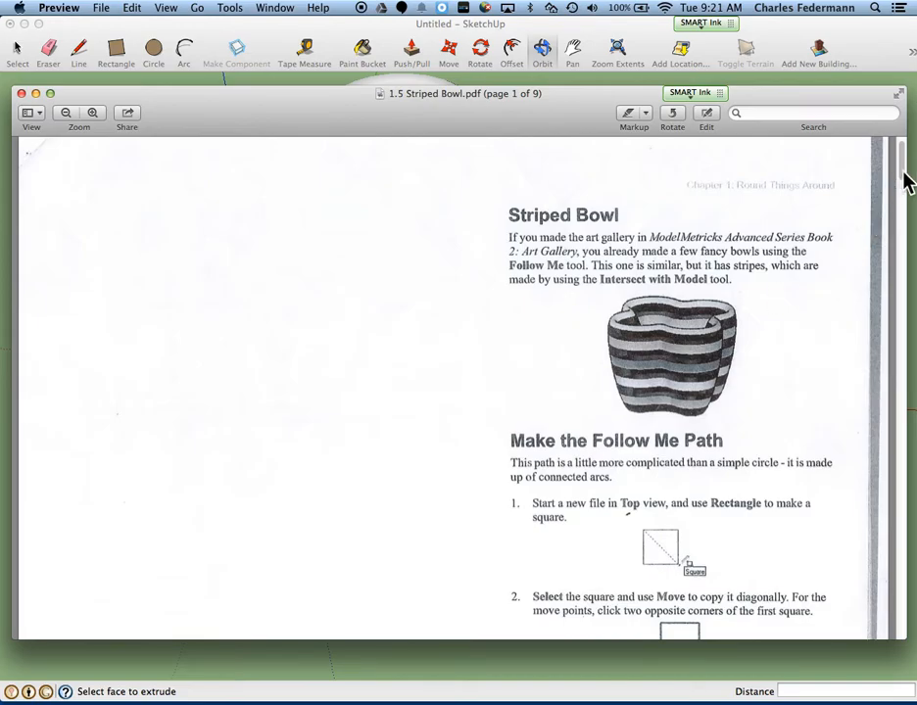
pyautogui.moveTo(901, 171); pyautogui.dragTo(892, 387)
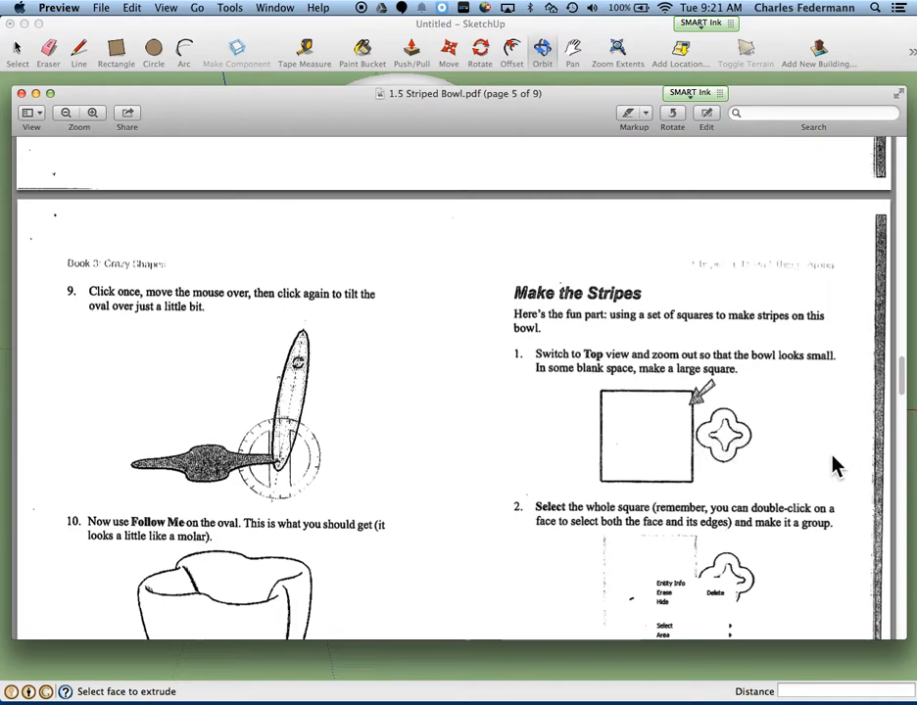
pyautogui.scroll(-3, 805, 453)
pyautogui.scroll(-3, 805, 453)
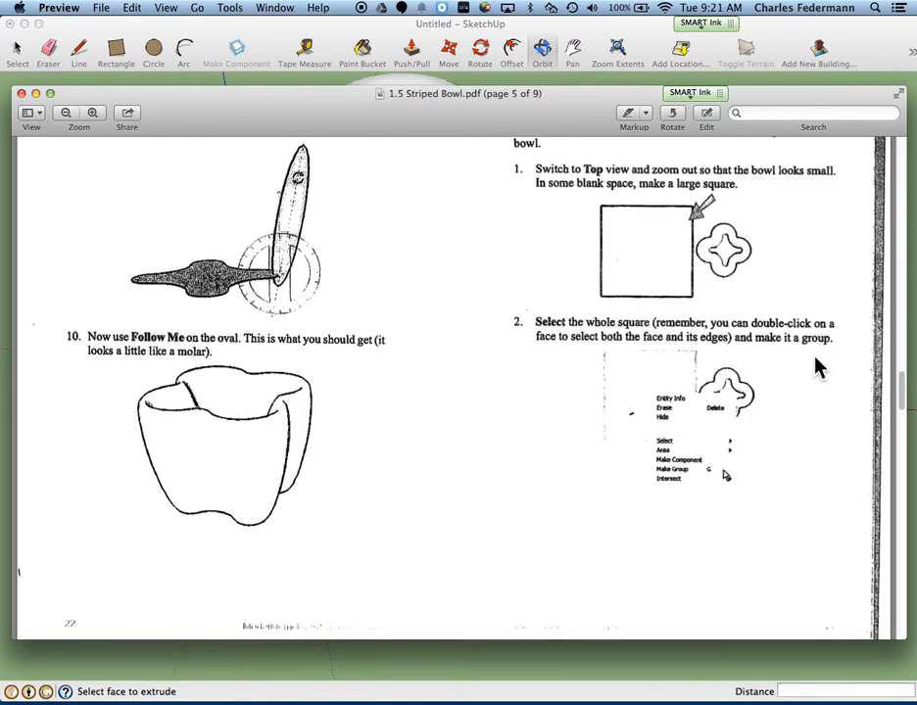
pyautogui.press('super+Tab')
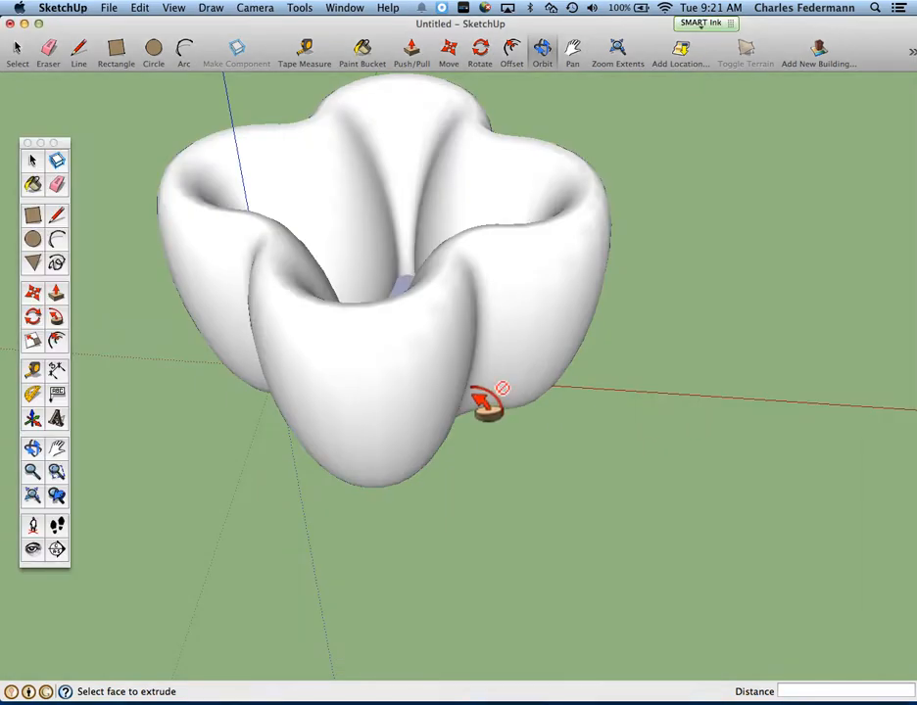
pyautogui.scroll(-10, 487, 401)
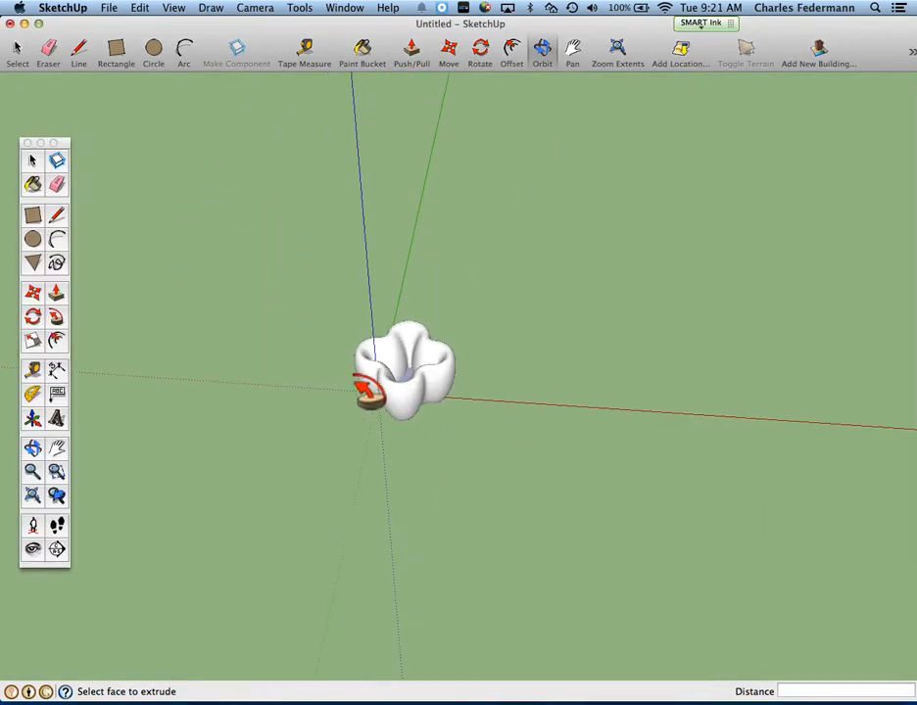
# Draw a rectangle about 2' 5 15/16" by 2' 5 5/16" flat on the ground beside the bowl.
pyautogui.press('o')
pyautogui.moveTo(365, 421); pyautogui.dragTo(282, 405)
pyautogui.press('p')
pyautogui.click(34, 214)
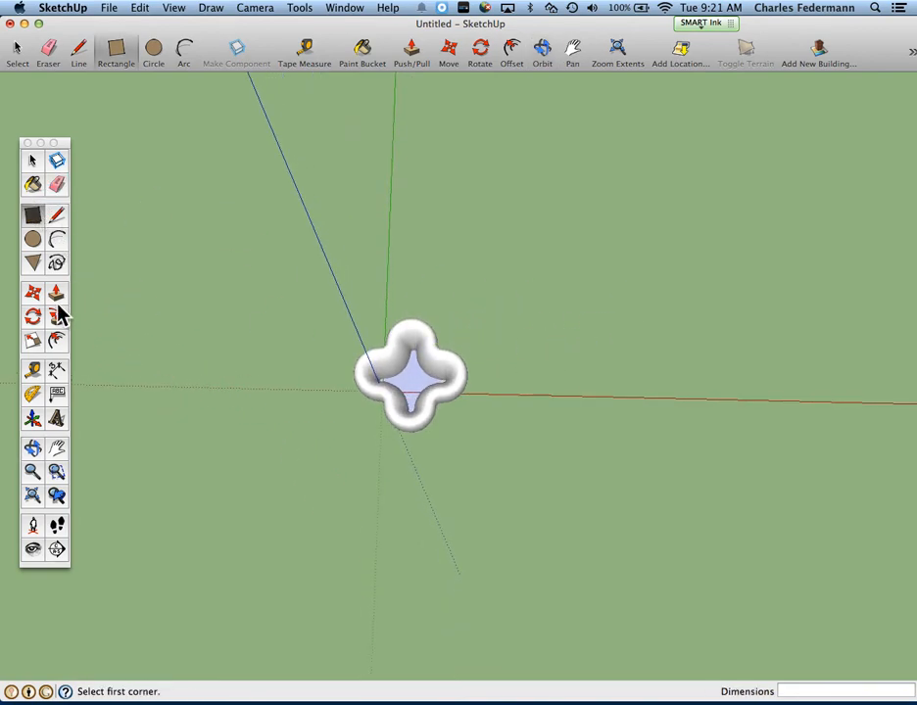
pyautogui.click(568, 269)
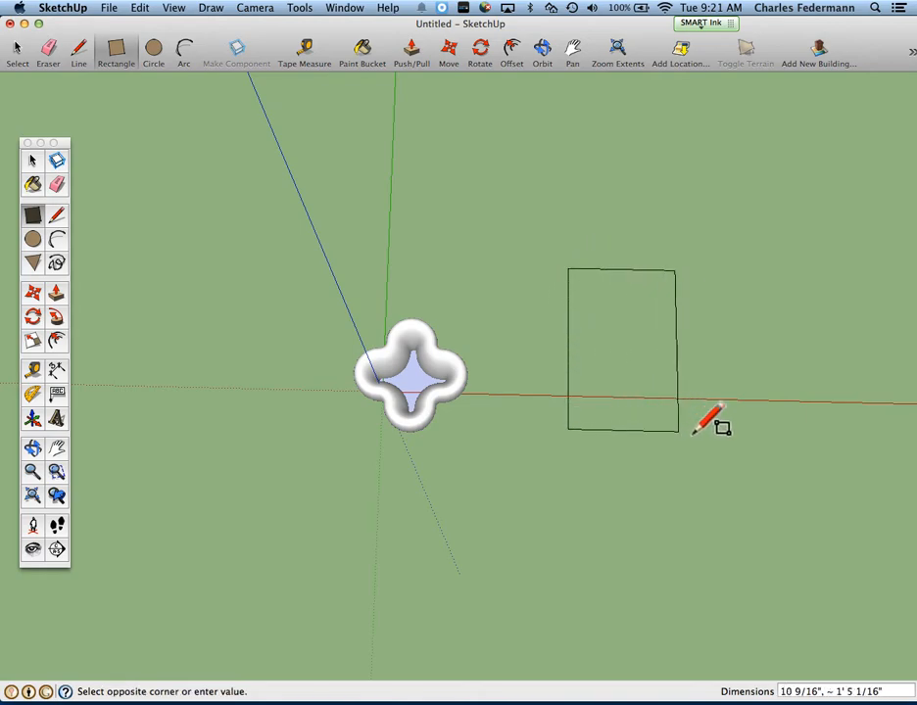
pyautogui.click(875, 564)
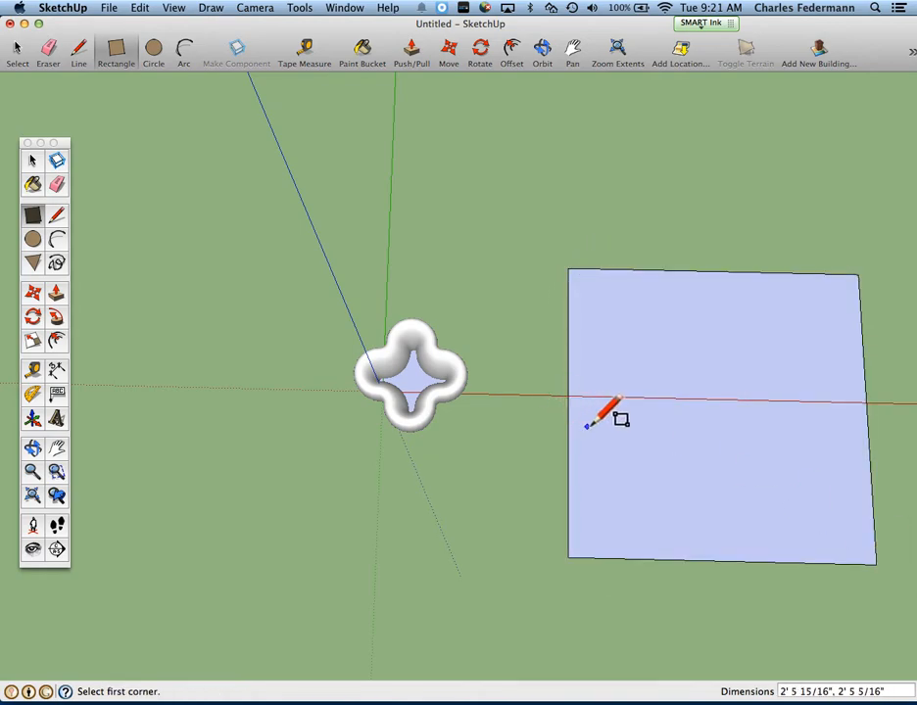
# Make a group from the large square's face and its edges.
pyautogui.press('space')
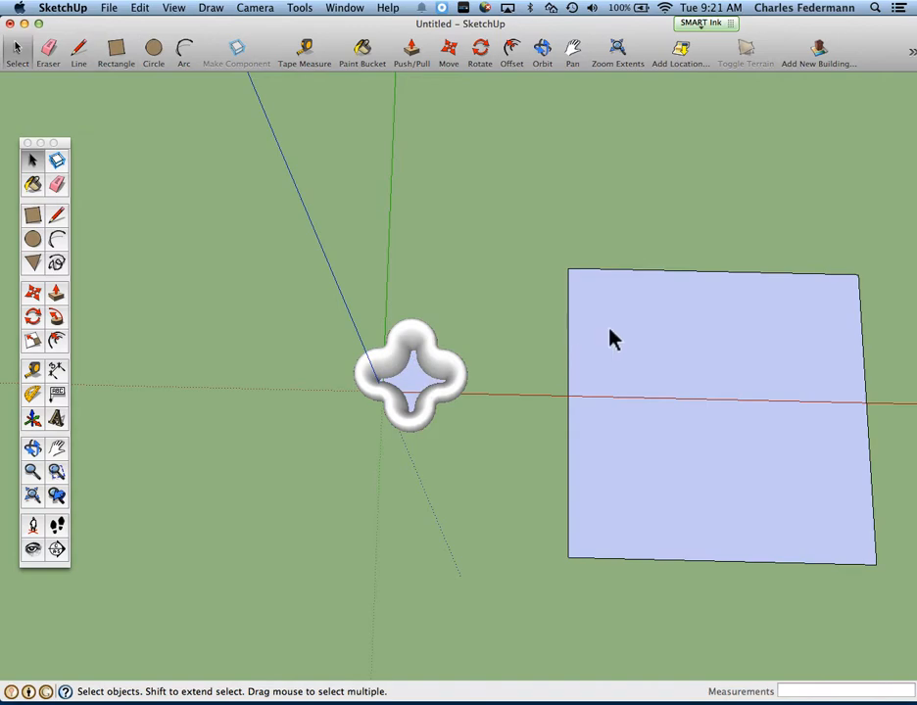
pyautogui.click(607, 335)
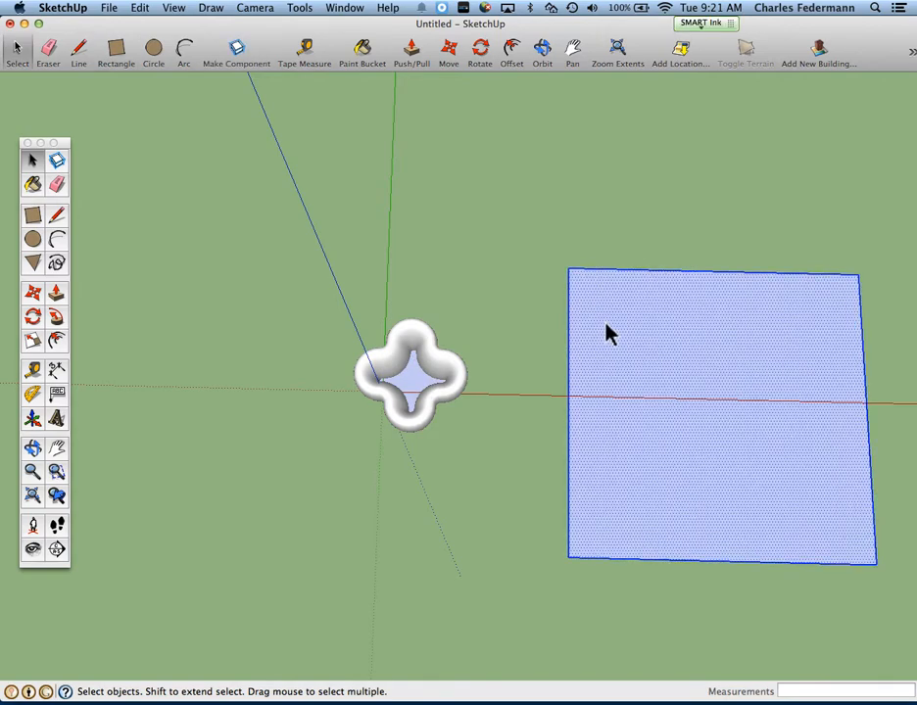
pyautogui.rightClick(704, 330)
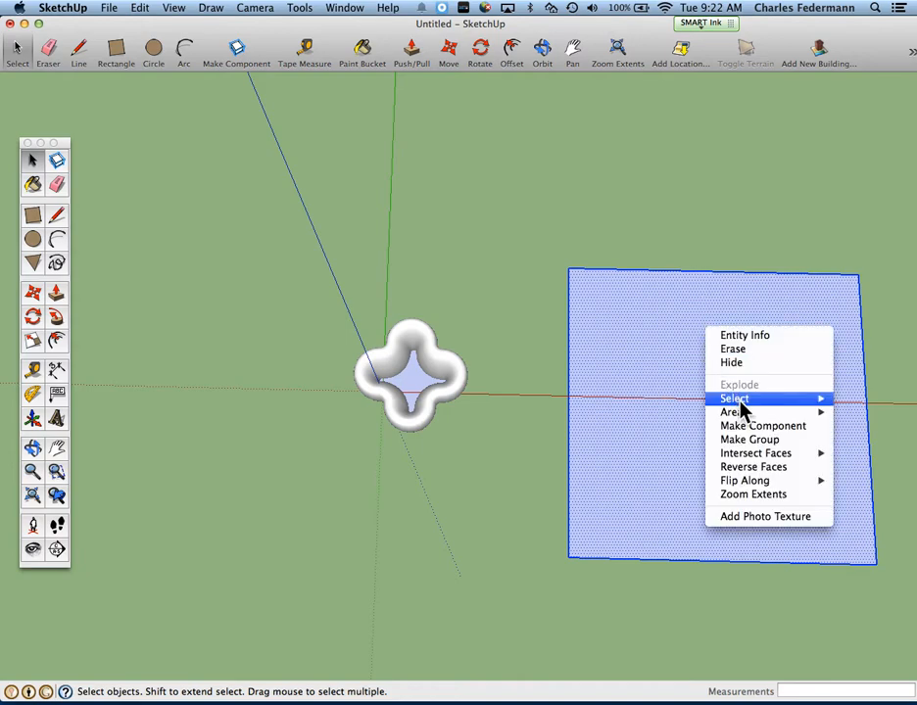
pyautogui.click(752, 439)
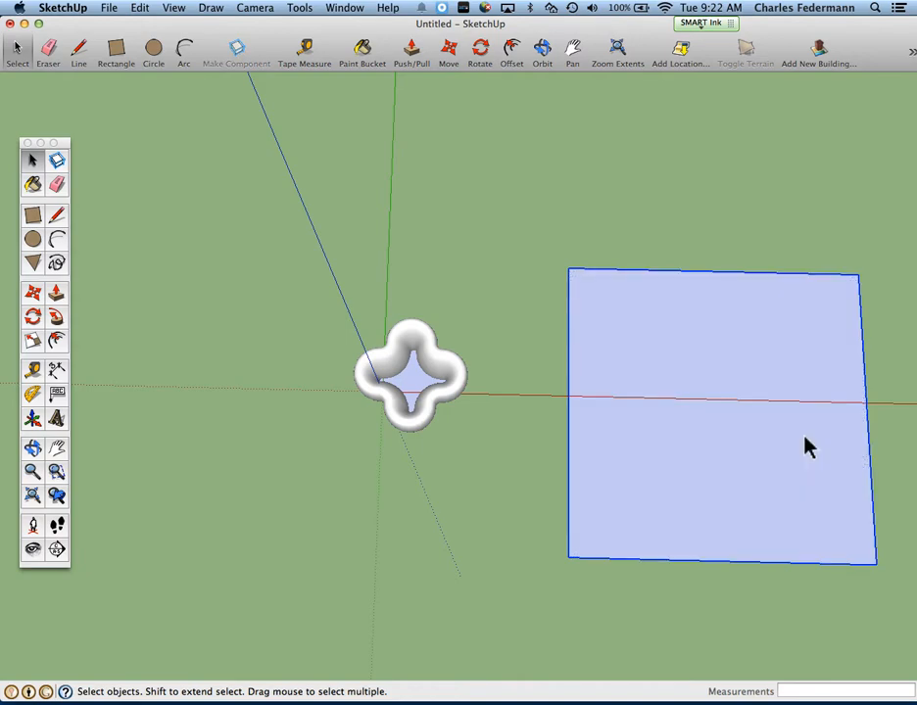
# Move the square group along the ground until the bowl sits completely inside it, using points in blank space.
pyautogui.press('m')
pyautogui.click(804, 440)
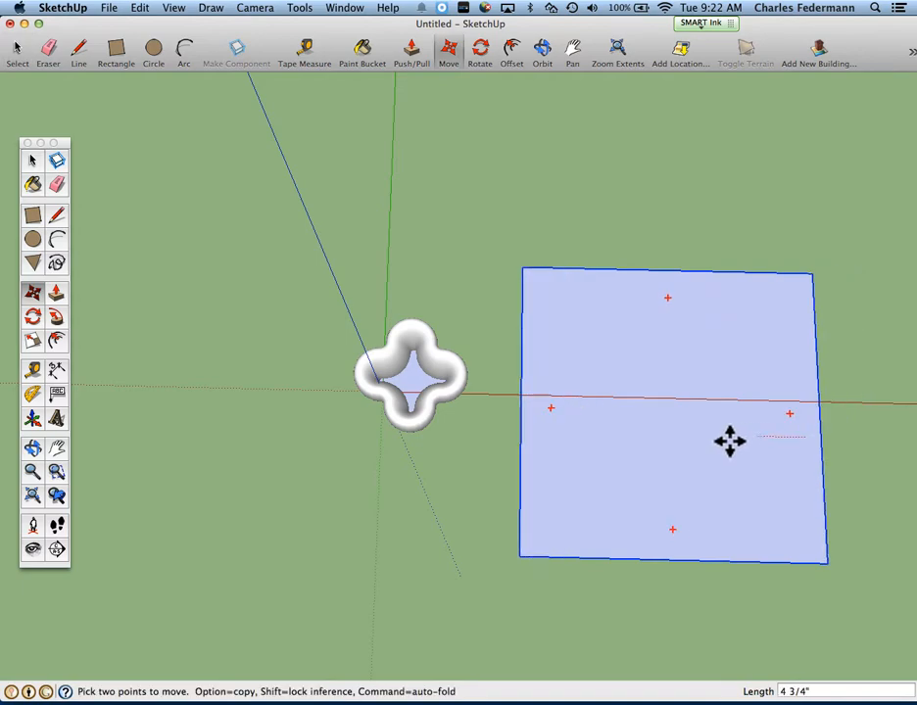
pyautogui.click(517, 430)
pyautogui.scroll(-1, 524, 435)
pyautogui.moveTo(636, 510); pyautogui.dragTo(591, 60, button='middle')
pyautogui.moveTo(514, 600)
pyautogui.mouseDown(button='middle')
pyautogui.moveTo(520, 614)
pyautogui.moveTo(528, 581)
pyautogui.moveTo(532, 597)
pyautogui.mouseUp(button='middle')
pyautogui.moveTo(504, 470); pyautogui.dragTo(517, 521, button='middle')
# Review Make the Stripes steps 3 to 7 in Preview, and return to SketchUp.
pyautogui.press('super+Tab')
pyautogui.scroll(1, 411, 522)
pyautogui.scroll(-10, 414, 522)
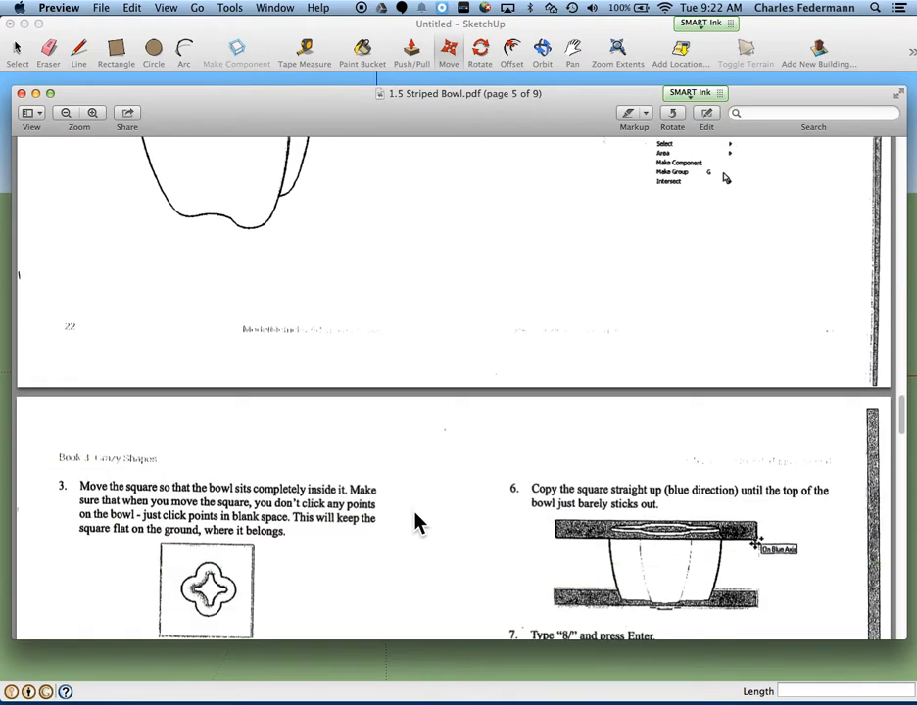
pyautogui.scroll(-5, 415, 522)
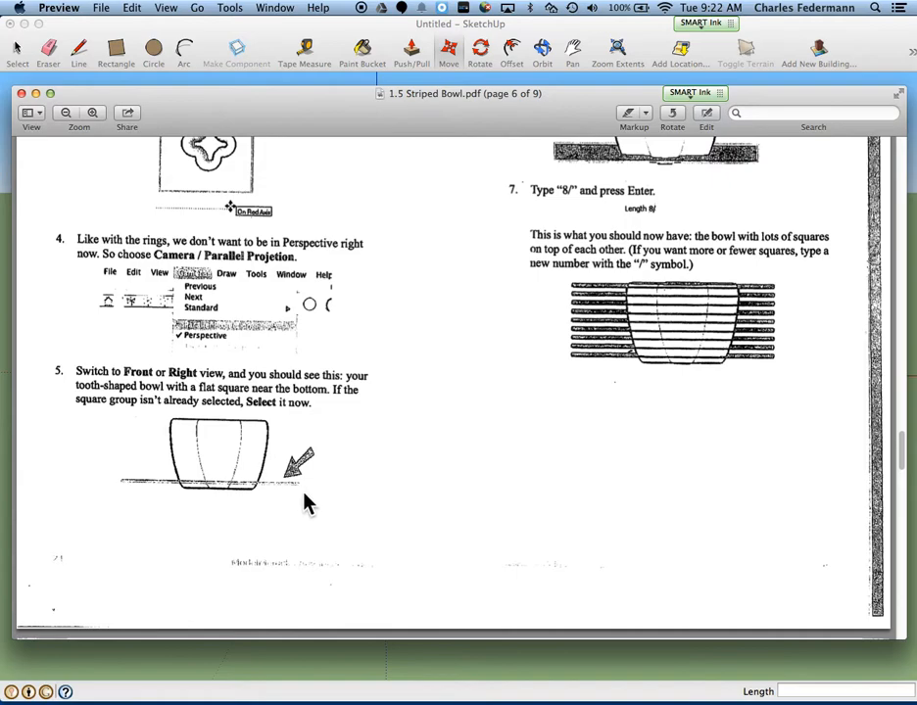
pyautogui.scroll(3, 333, 510)
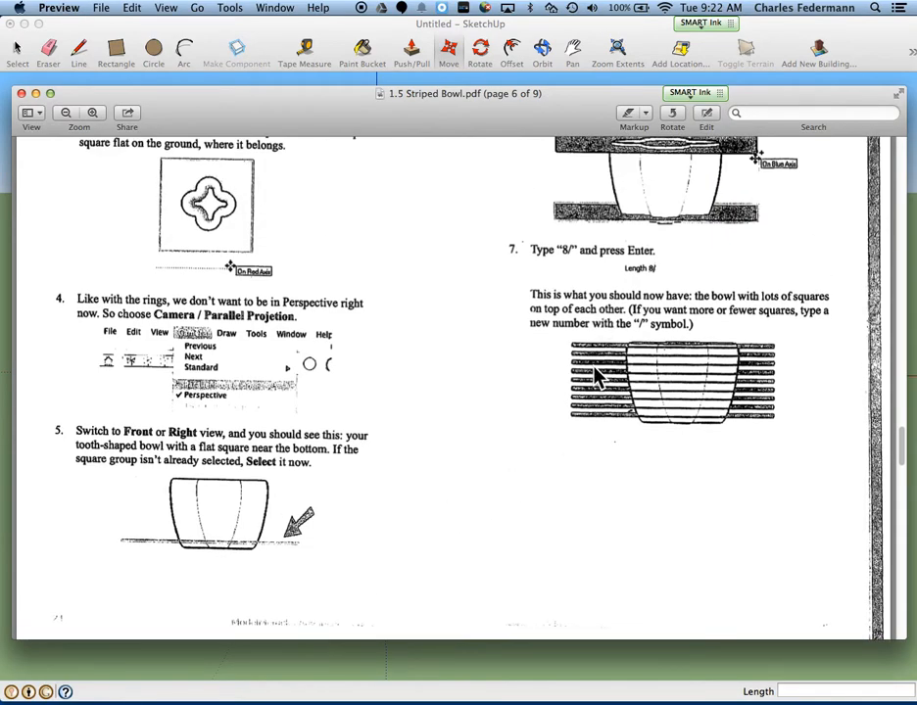
pyautogui.scroll(1, 567, 279)
pyautogui.scroll(2, 573, 274)
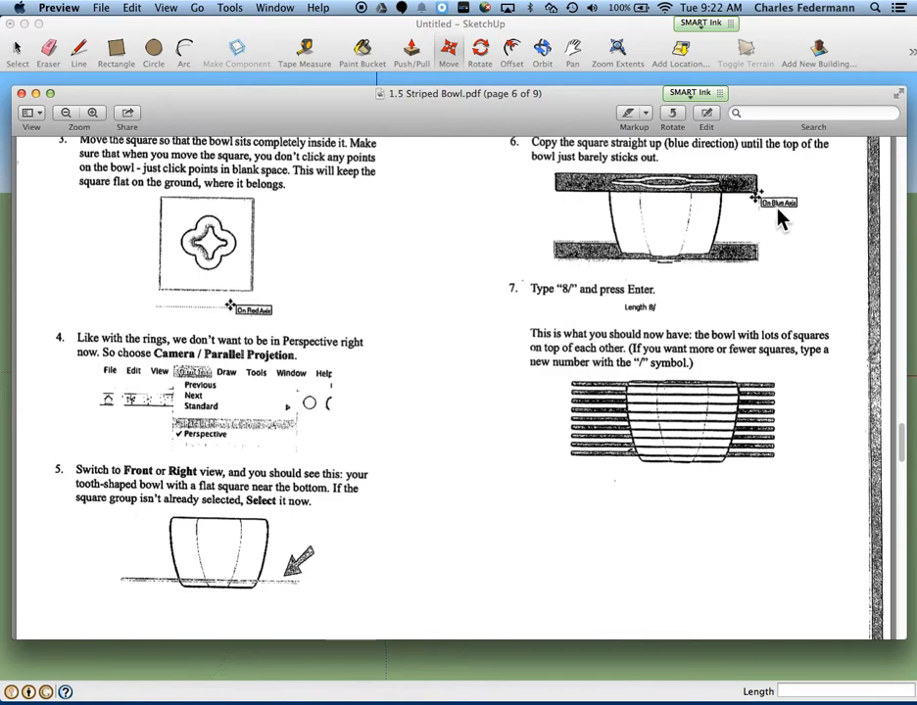
pyautogui.scroll(4, 780, 217)
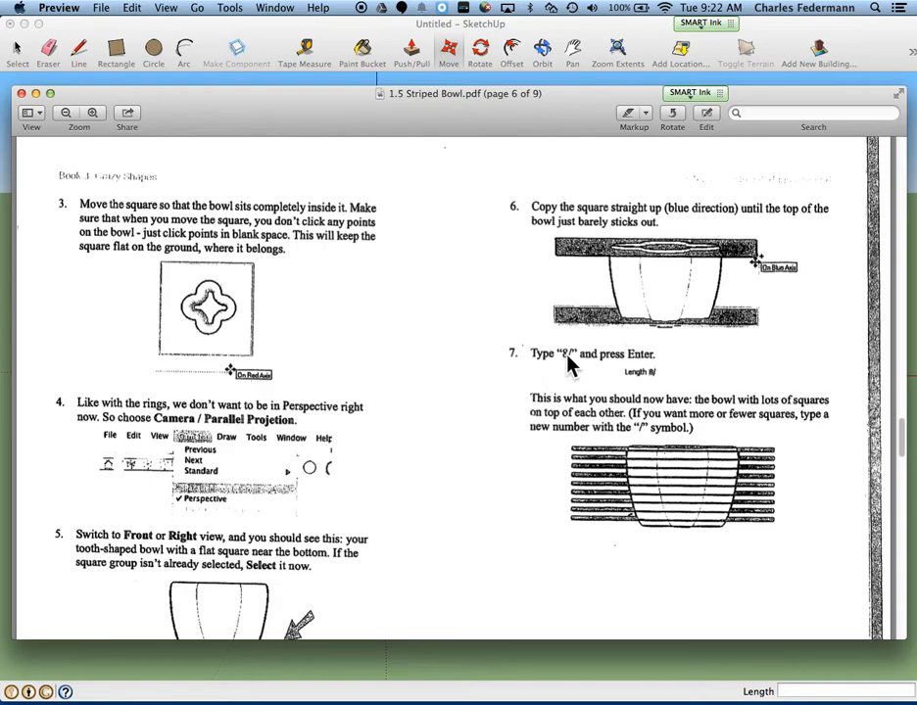
pyautogui.press('super+Tab')
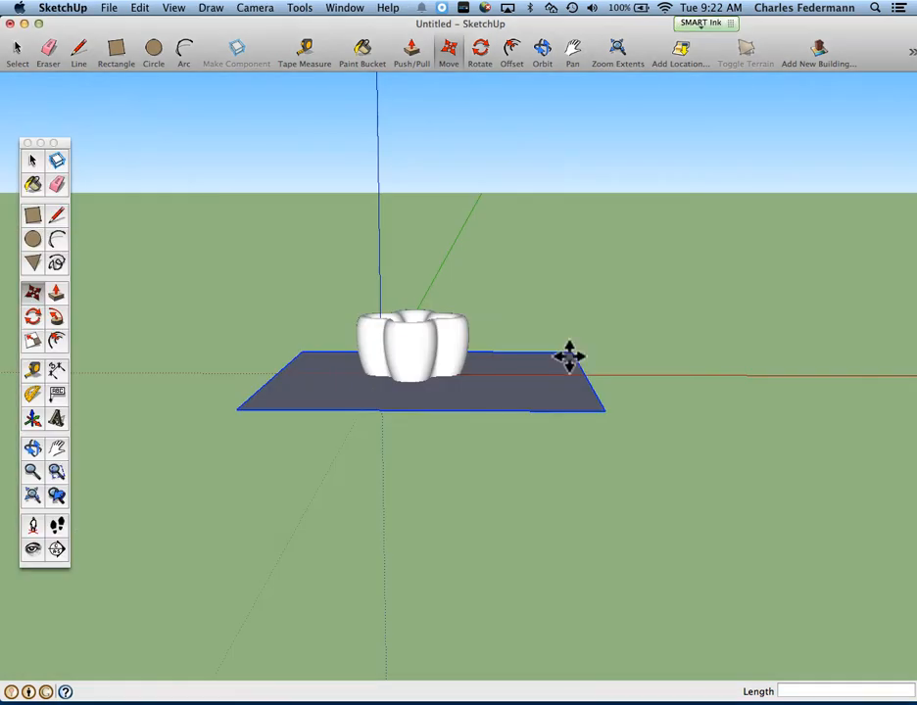
# Copy the square group straight up about 5" so the bowl's rim just barely sticks out.
pyautogui.moveTo(543, 420); pyautogui.dragTo(516, 356, button='middle')
pyautogui.press('alt')
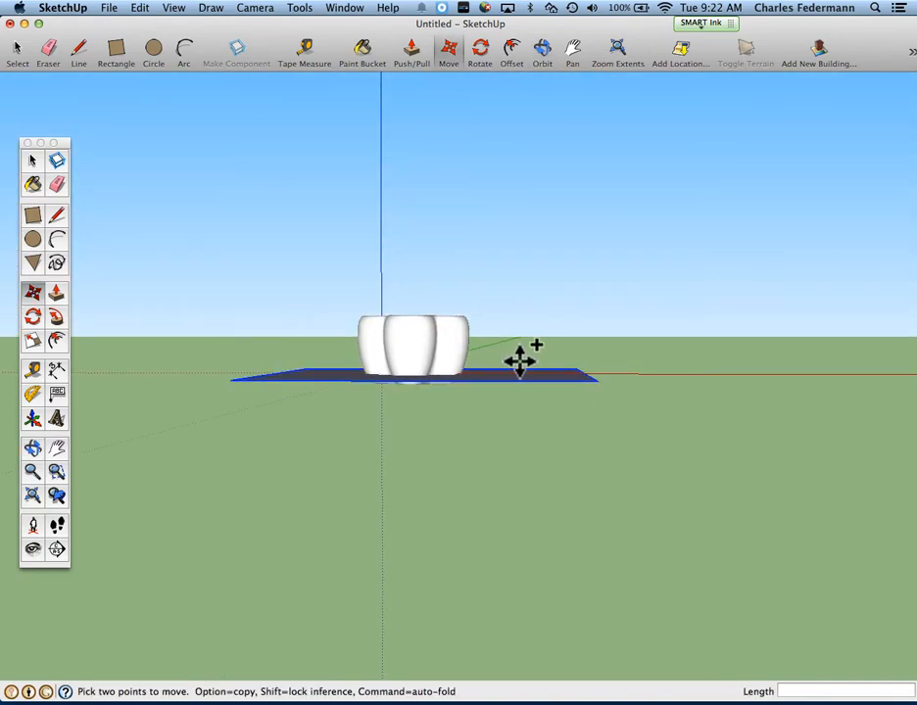
pyautogui.click(519, 379)
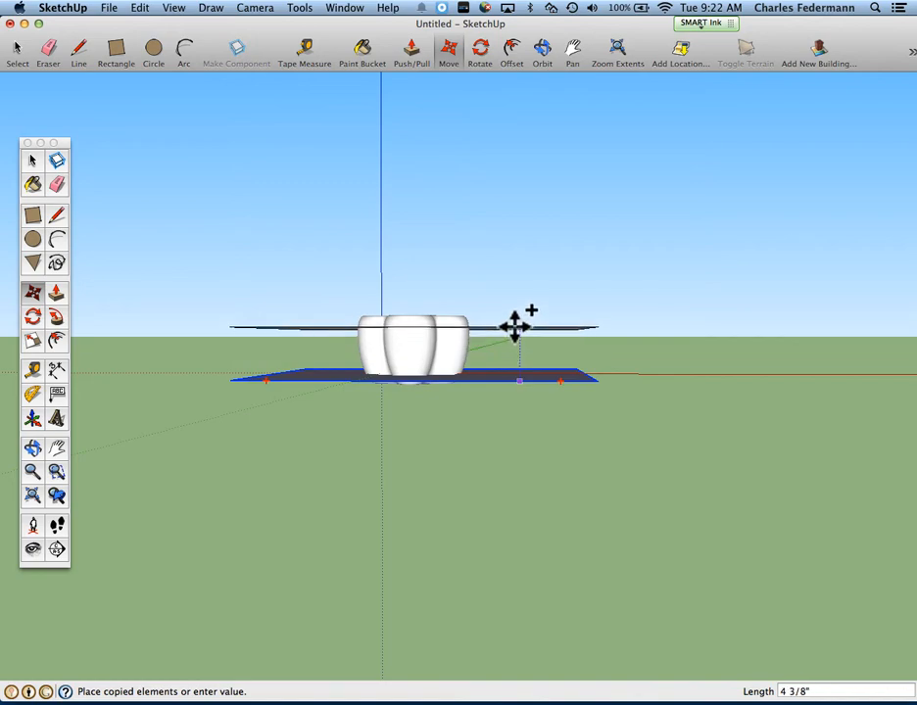
pyautogui.click(513, 316)
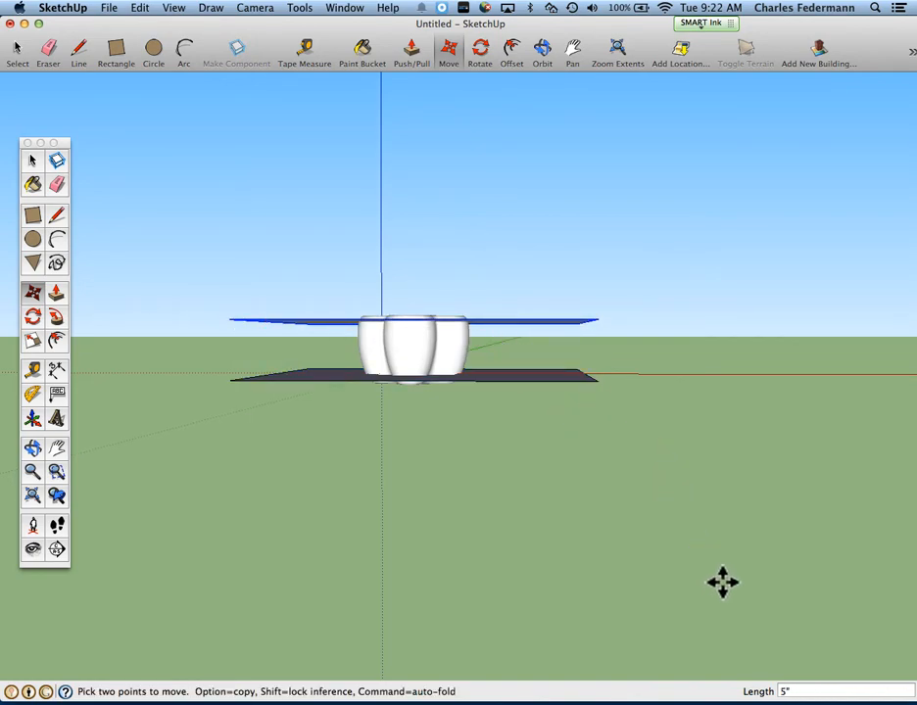
# Divide the distance between the two squares into evenly spaced copies by entering 8/.
pyautogui.click(799, 691)
pyautogui.write('8')
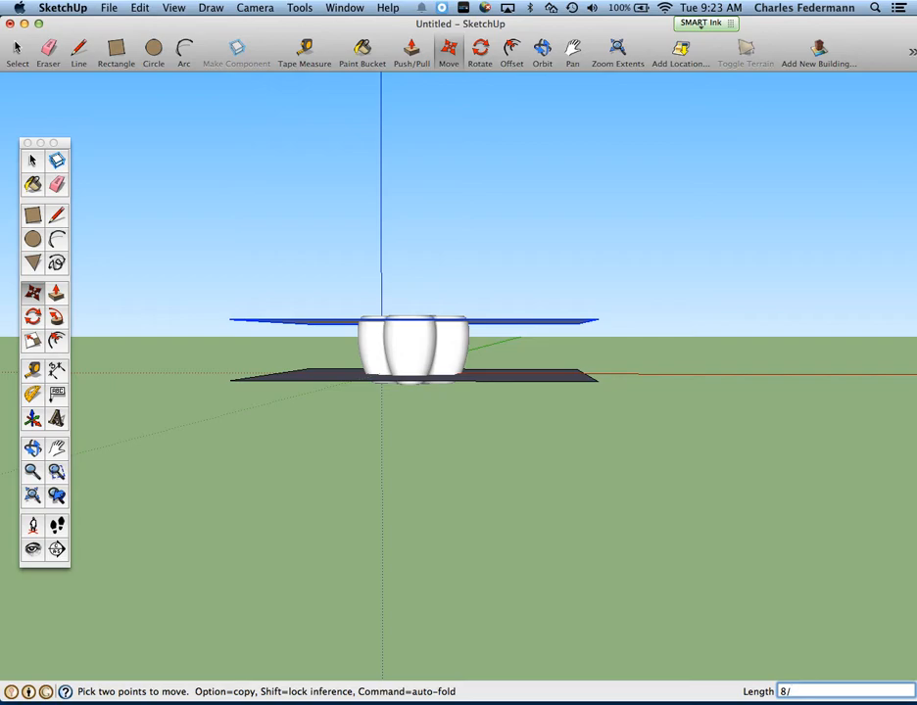
pyautogui.write('/')
pyautogui.press('Return')
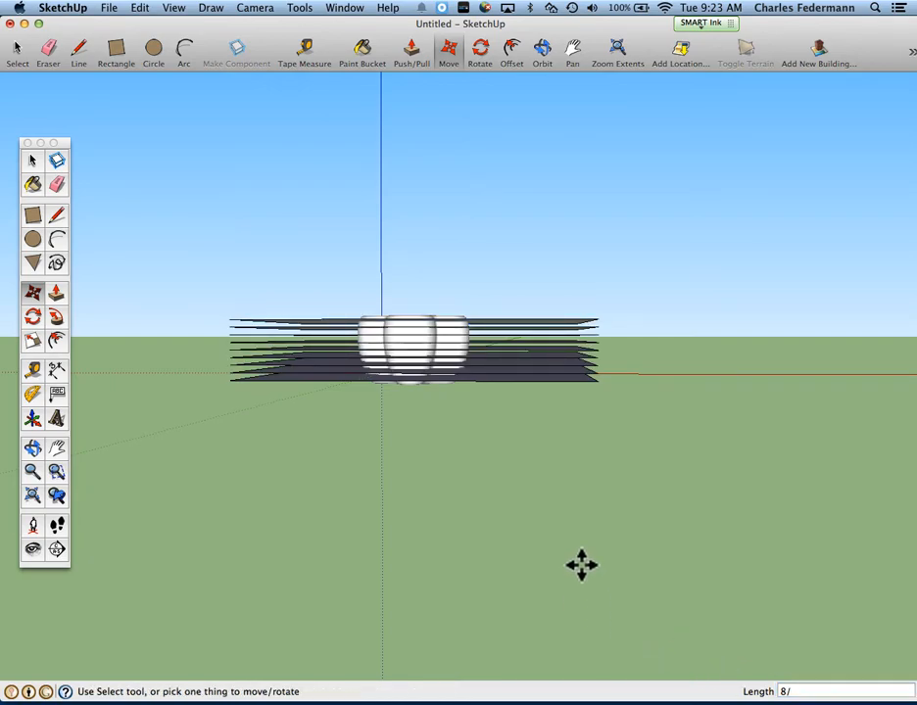
pyautogui.moveTo(556, 372); pyautogui.dragTo(638, 458, button='middle')
pyautogui.press('m')
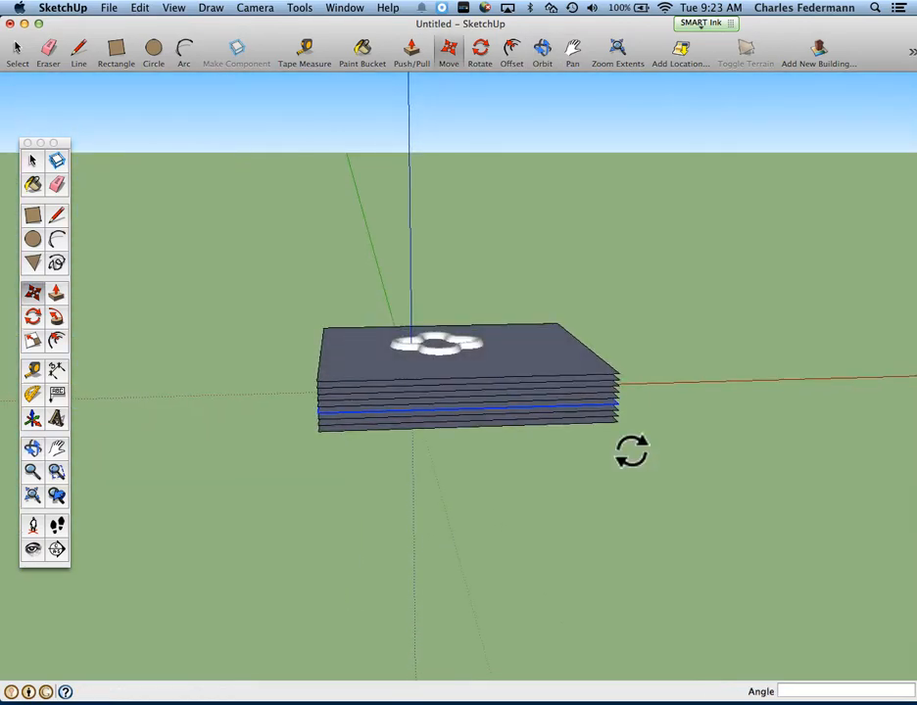
# Review Make the Stripes steps 8 and 9 and the Paint the Stripes section in Preview, and return to SketchUp.
pyautogui.press('super+Tab')
pyautogui.scroll(-1, 573, 431)
pyautogui.scroll(-5, 573, 431)
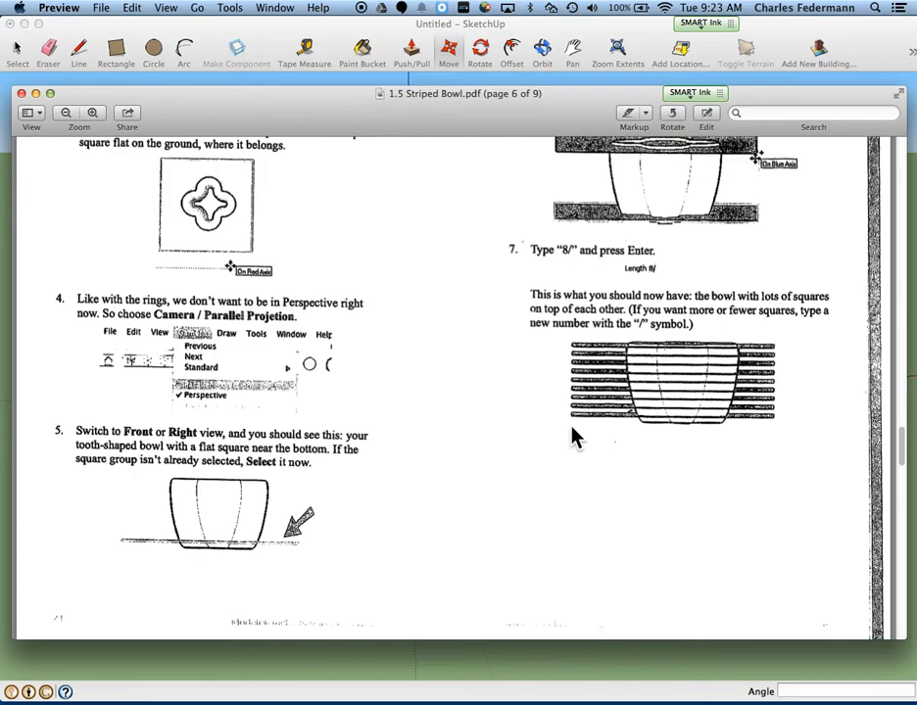
pyautogui.scroll(-3, 573, 437)
pyautogui.scroll(-20, 573, 438)
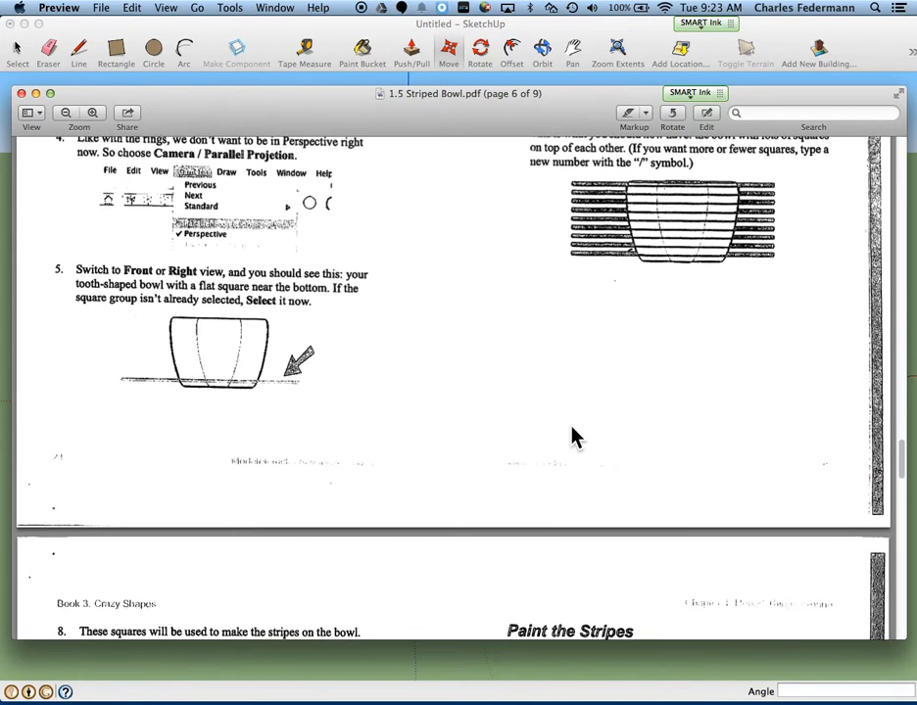
pyautogui.scroll(-8, 574, 437)
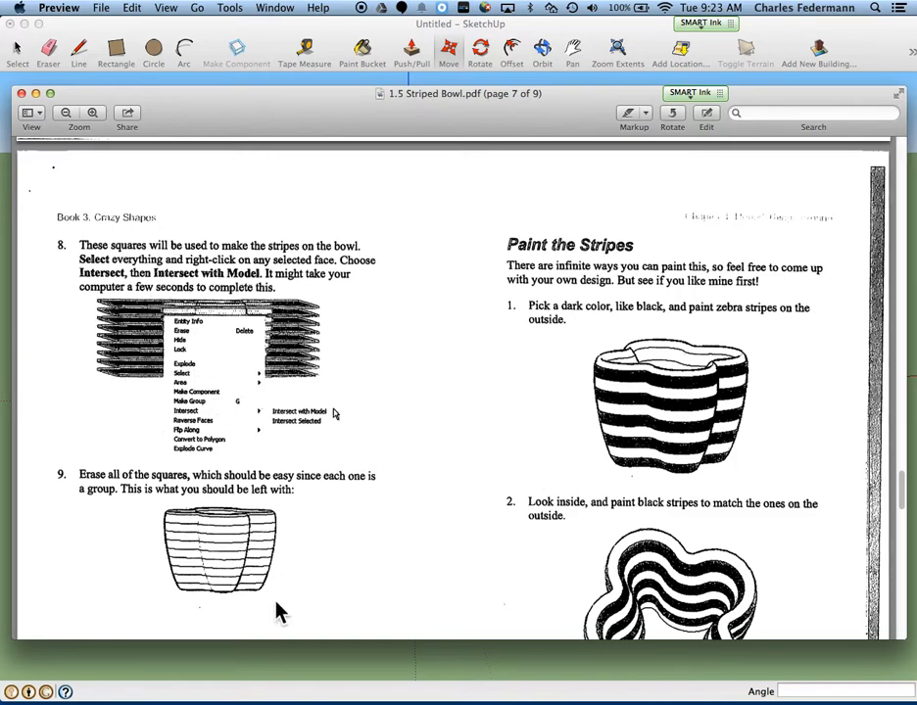
pyautogui.click(331, 677)
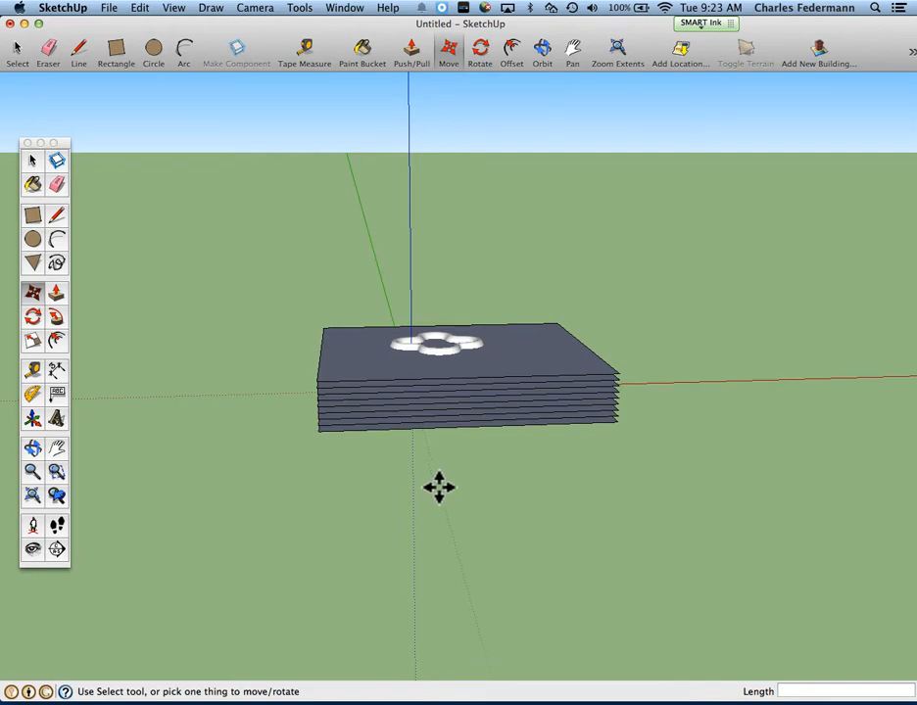
pyautogui.press('space')
pyautogui.moveTo(351, 475); pyautogui.dragTo(302, 387)
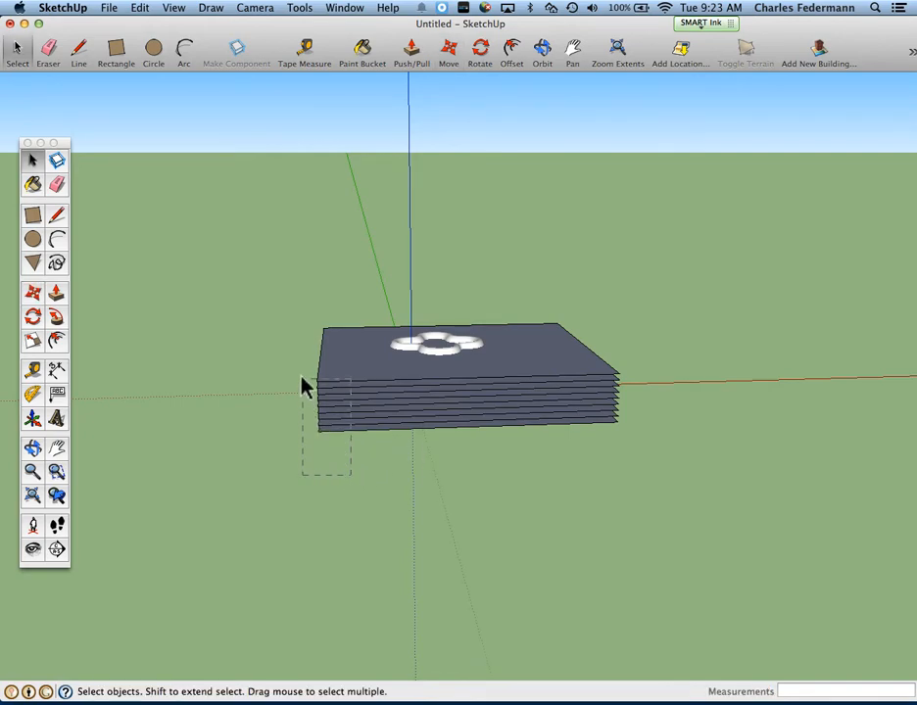
pyautogui.moveTo(303, 314); pyautogui.dragTo(302, 313)
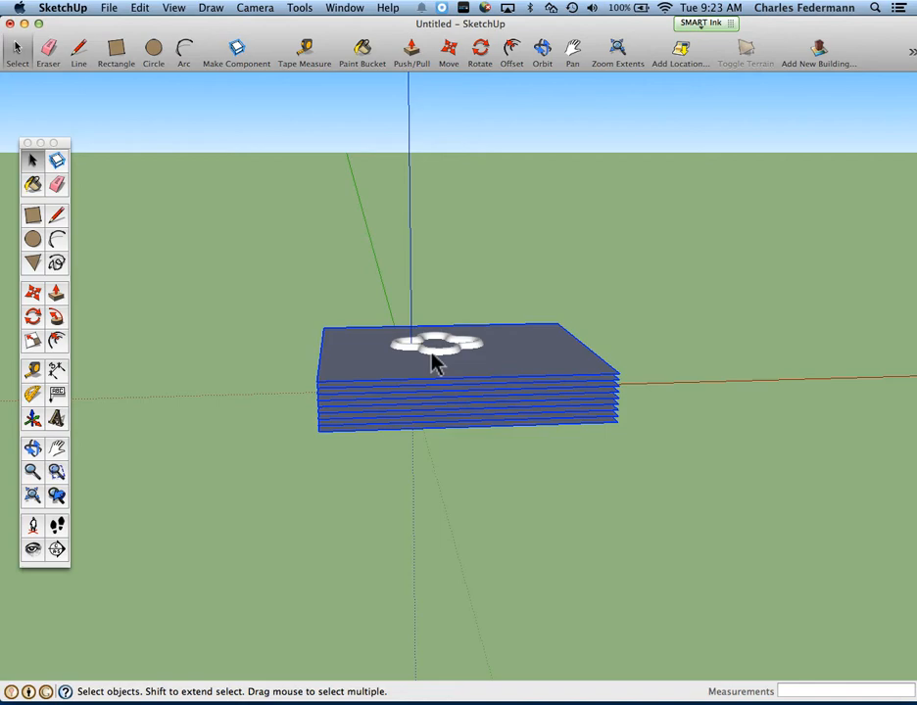
pyautogui.click(317, 492)
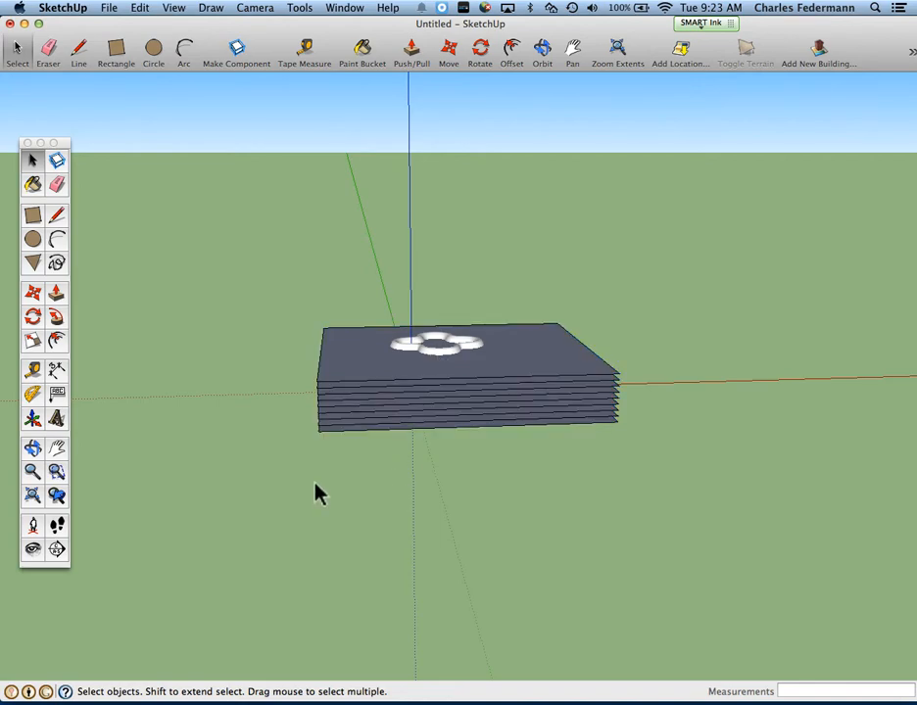
# Select the whole stack of squares, check step 8 in Preview, and intersect the selected faces with the model in SketchUp.
pyautogui.press('o')
pyautogui.moveTo(403, 485); pyautogui.dragTo(237, 307)
pyautogui.press('space')
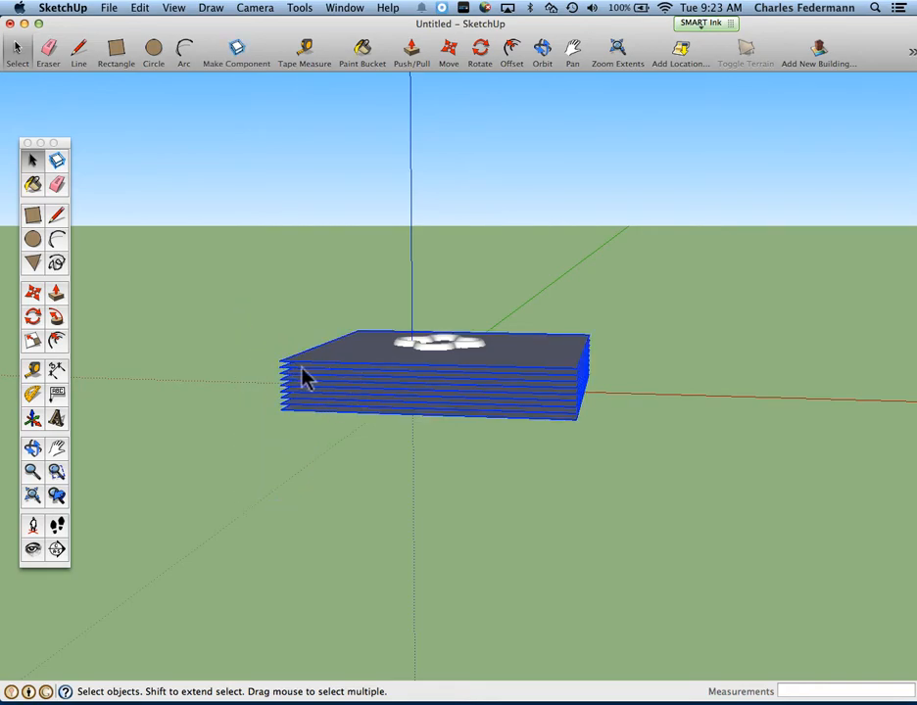
pyautogui.press('super+Tab')
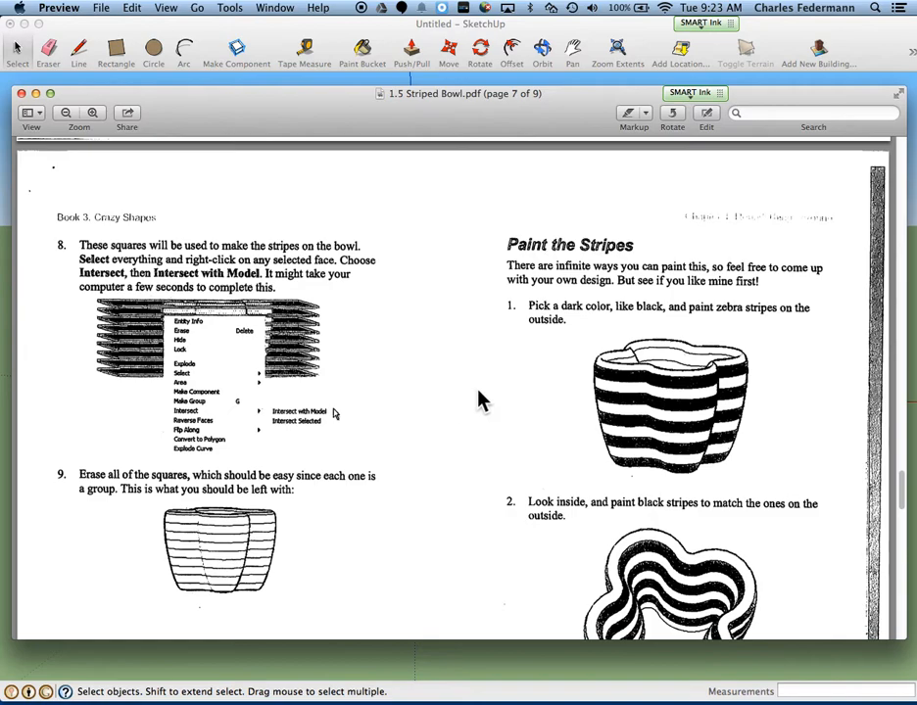
pyautogui.scroll(-2, 477, 399)
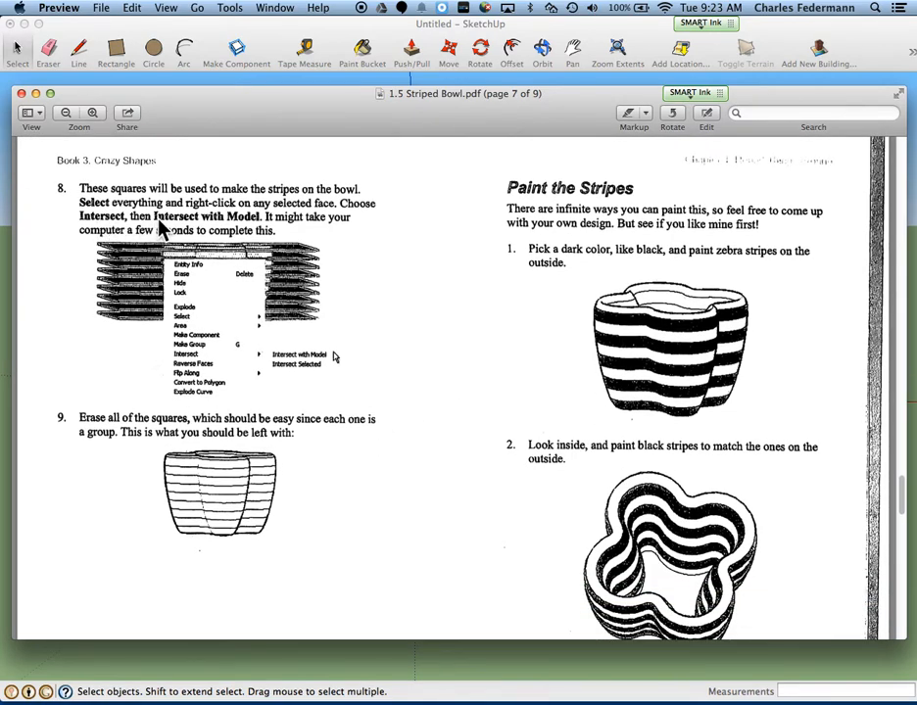
pyautogui.press('super+Tab')
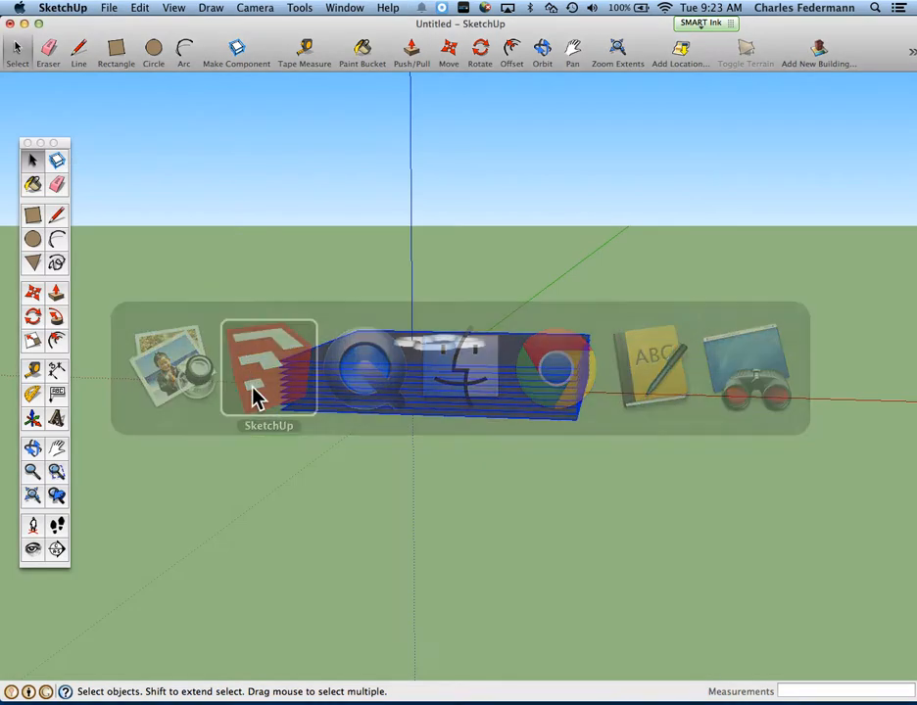
pyautogui.rightClick(307, 386)
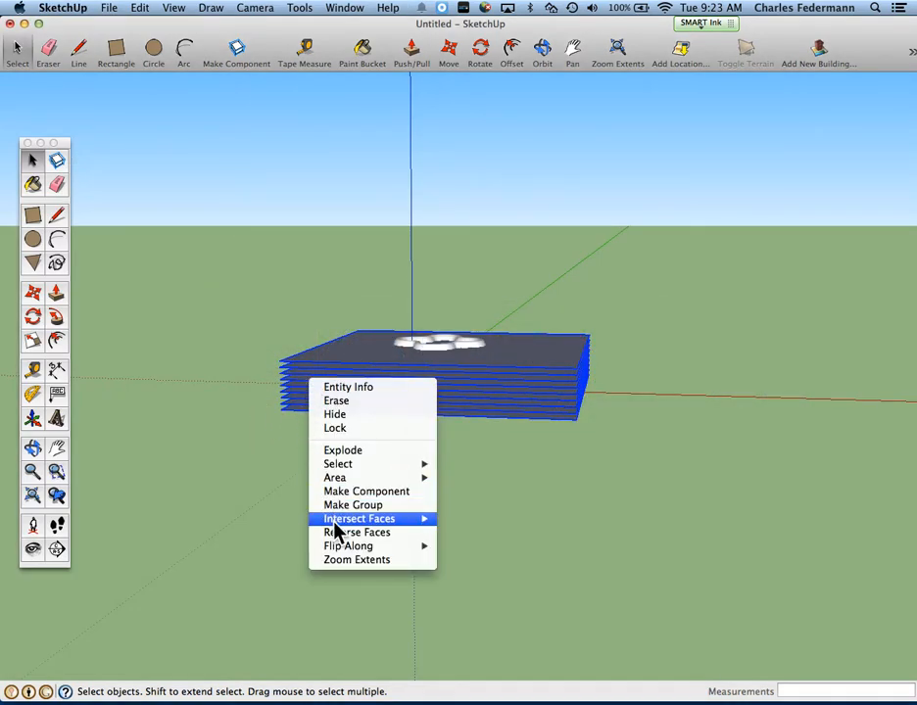
pyautogui.moveTo(334, 520)
pyautogui.click(462, 520)
# Check Make the Stripes step 9 about erasing the squares in Preview, and return to SketchUp.
pyautogui.press('super+Tab')
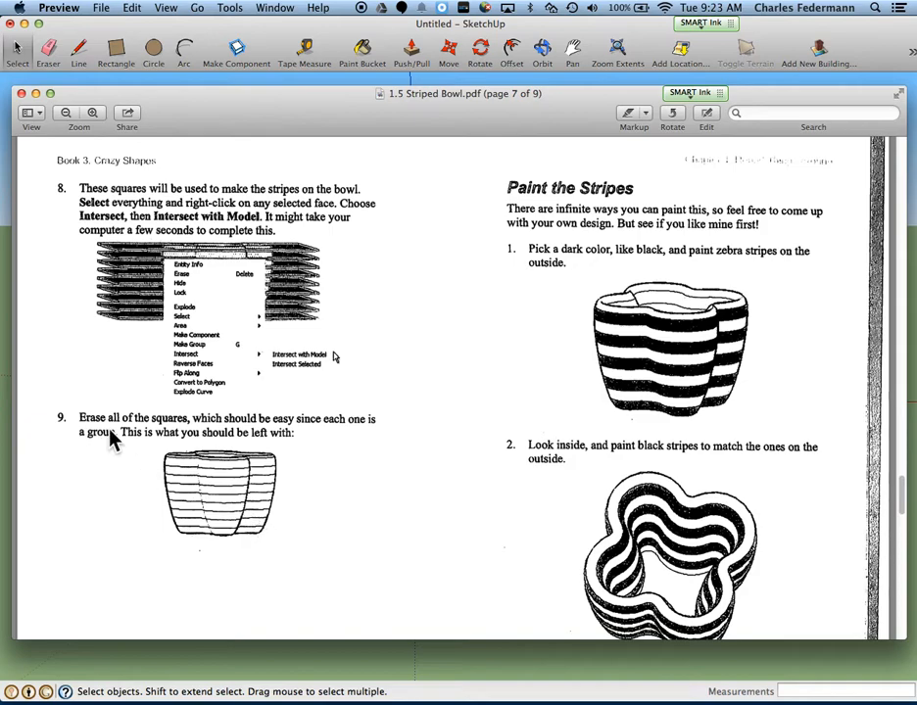
pyautogui.scroll(-3, 118, 462)
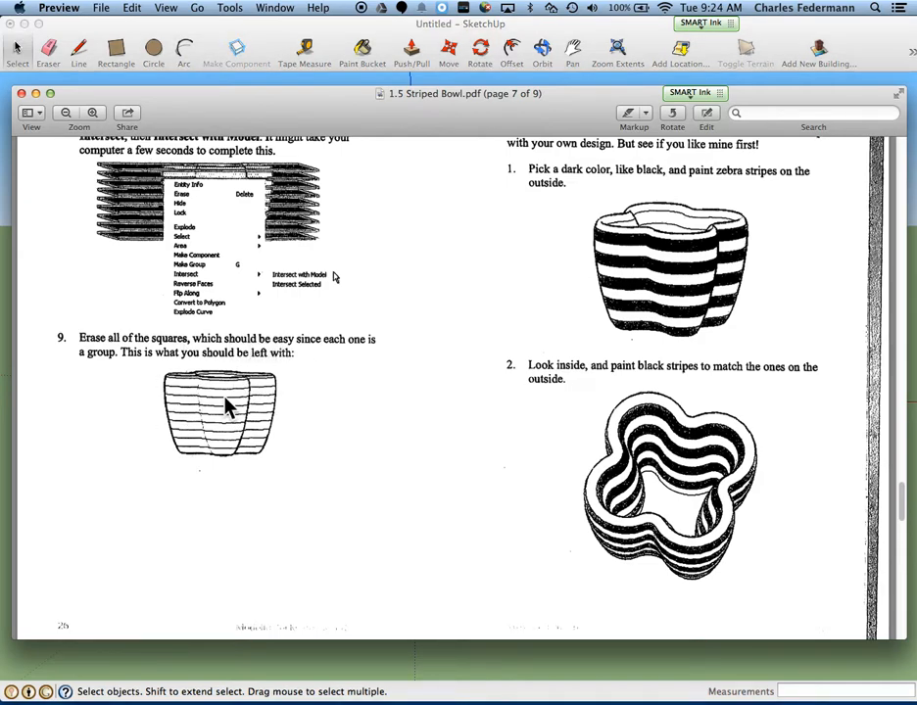
pyautogui.press('super+Tab')
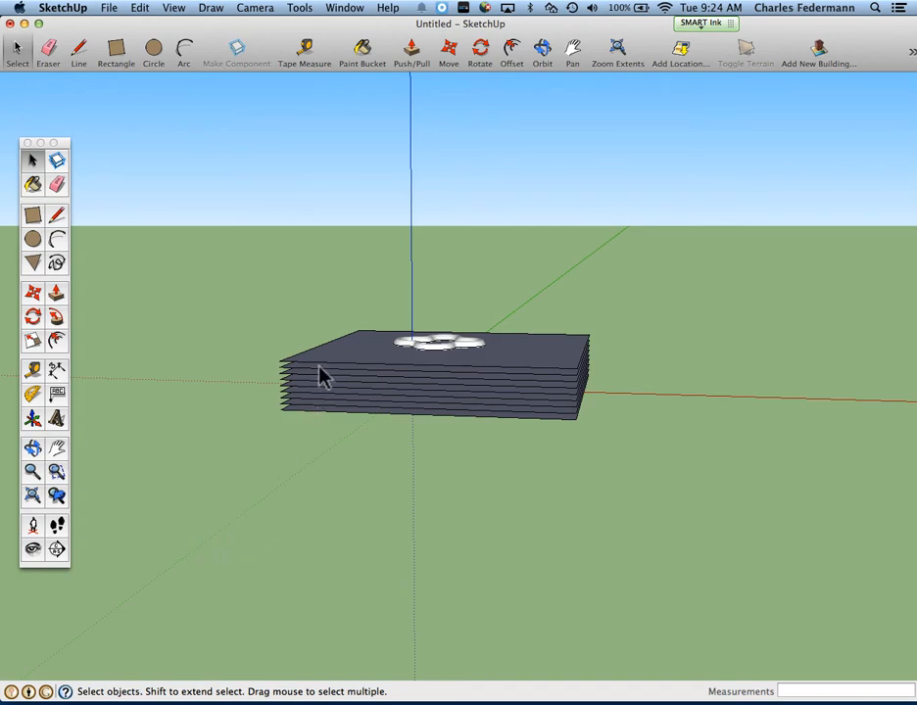
# Select the whole stack of squares around the bowl and erase it, leaving only the bowl with its stripe lines.
pyautogui.click(298, 414)
pyautogui.moveTo(312, 466); pyautogui.dragTo(257, 355)
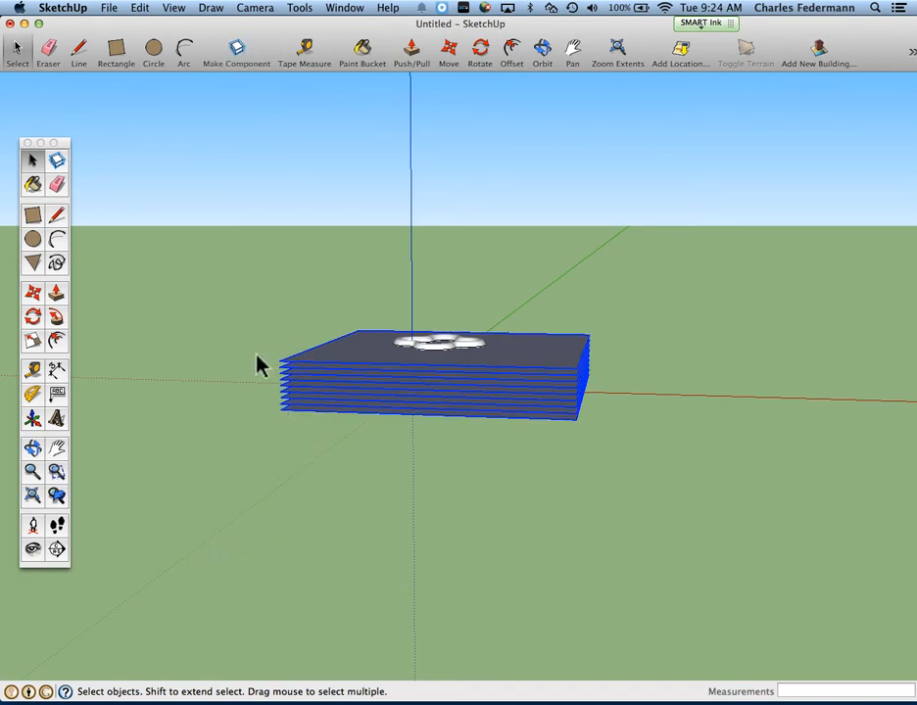
pyautogui.press('Delete')
pyautogui.moveTo(543, 294); pyautogui.dragTo(409, 97, button='middle')
pyautogui.scroll(4, 460, 385)
pyautogui.moveTo(409, 505); pyautogui.dragTo(439, 138, button='middle')
pyautogui.moveTo(390, 325); pyautogui.dragTo(665, 419, button='middle')
# Read the Paint the Stripes instructions through step 6 in Preview, and return to SketchUp.
pyautogui.press('super+Tab')
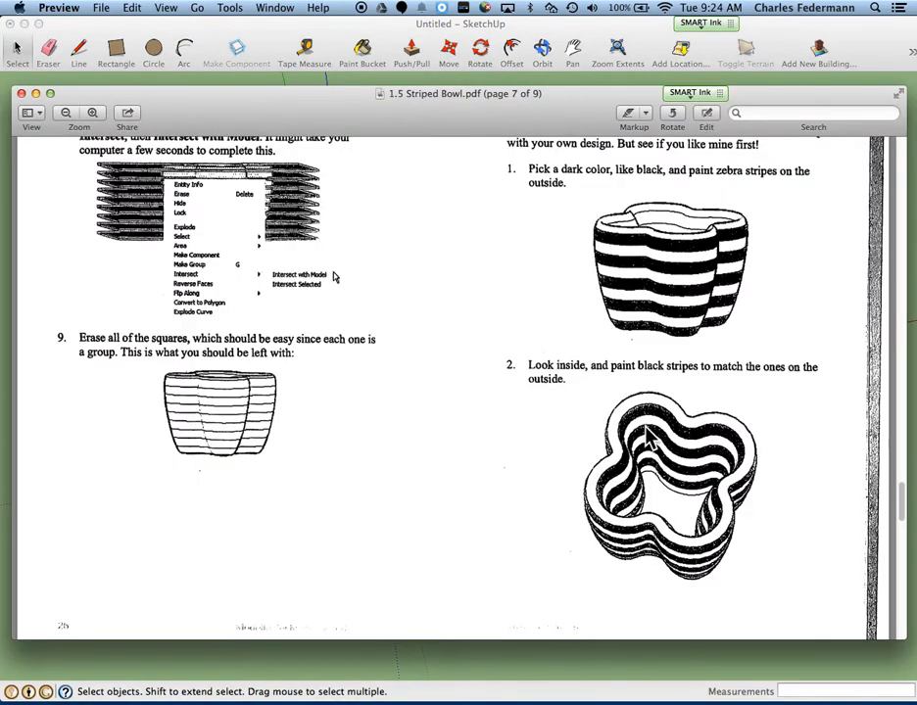
pyautogui.scroll(3, 654, 421)
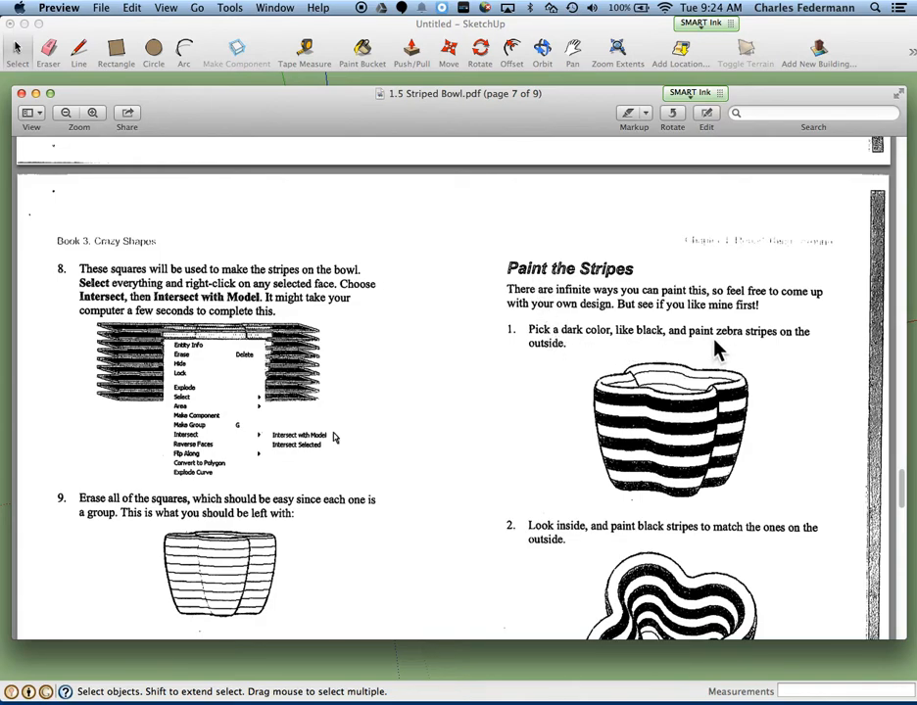
pyautogui.scroll(-1, 759, 358)
pyautogui.scroll(-5, 767, 364)
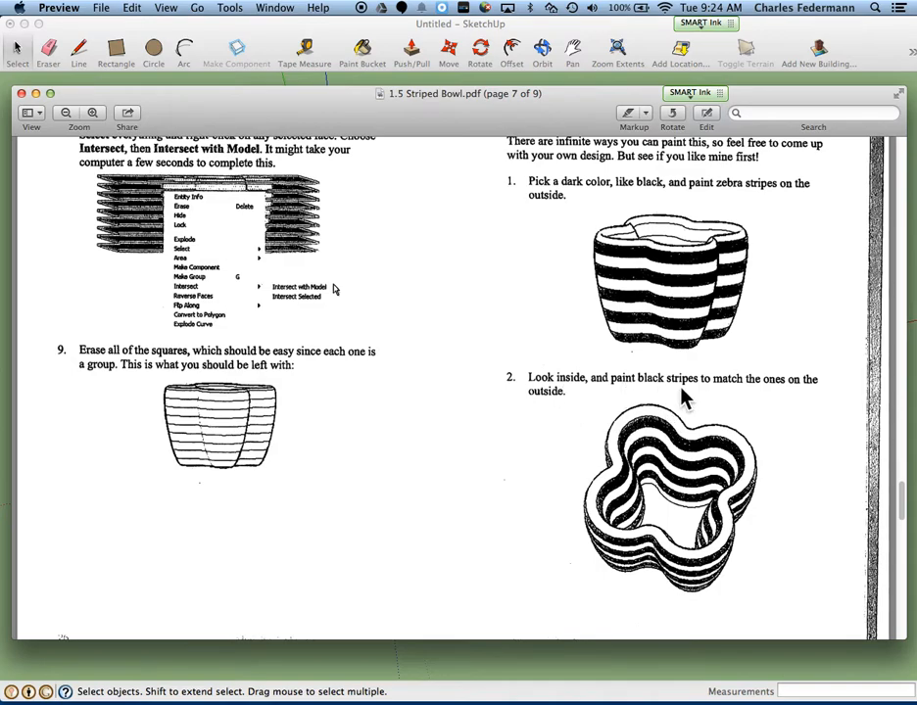
pyautogui.scroll(-15, 558, 404)
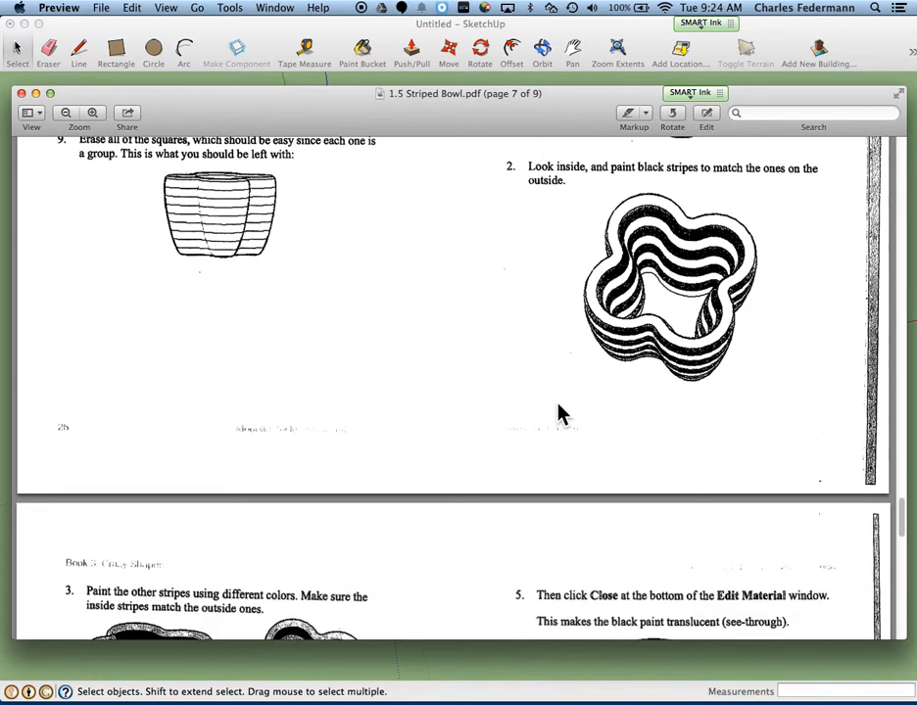
pyautogui.scroll(-4, 557, 411)
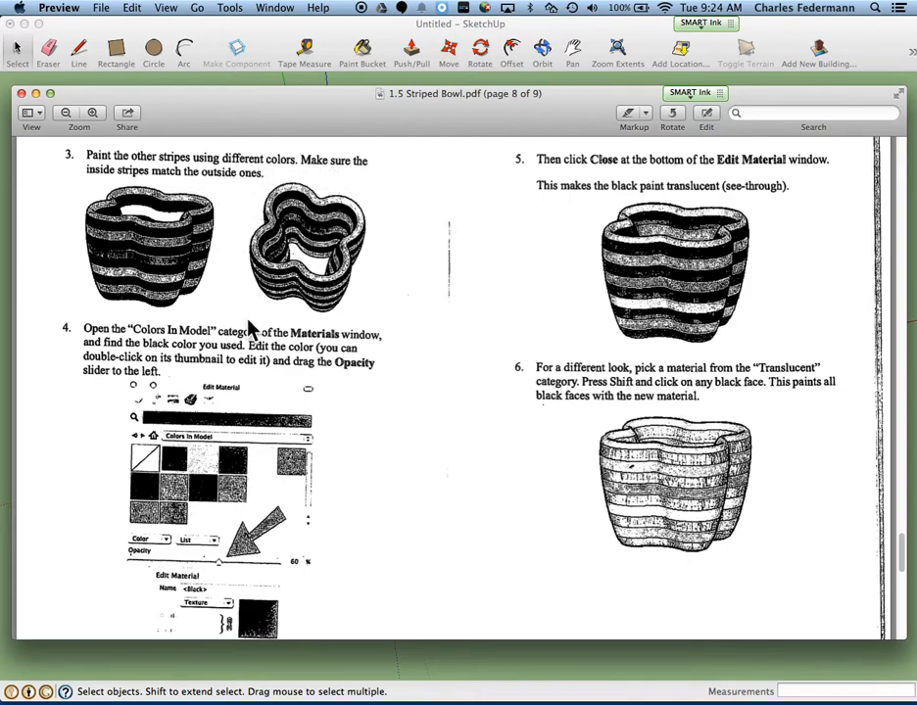
pyautogui.scroll(-1, 252, 330)
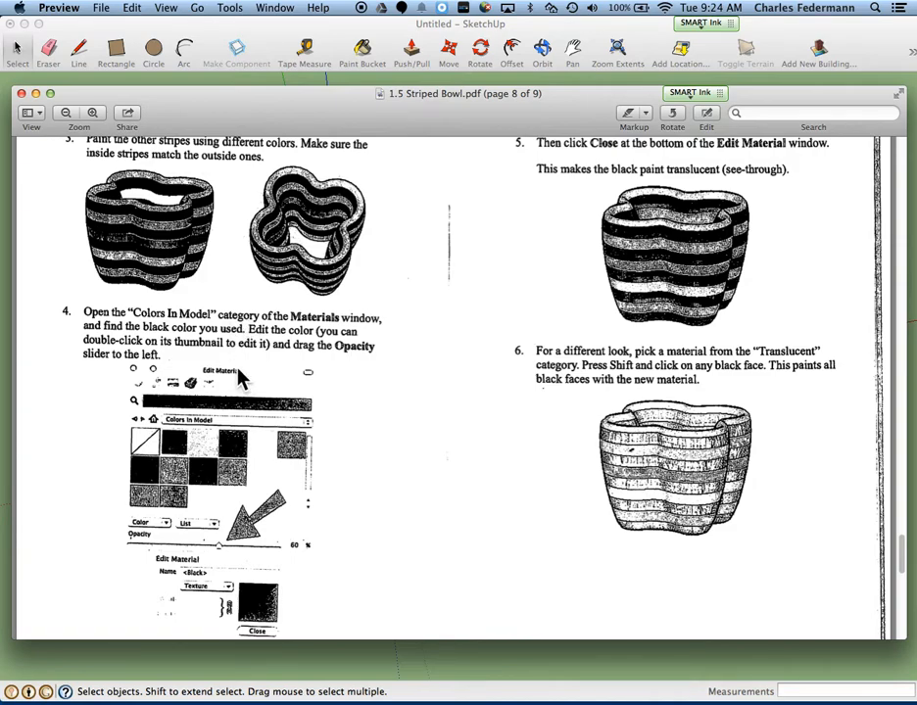
pyautogui.scroll(-1, 364, 420)
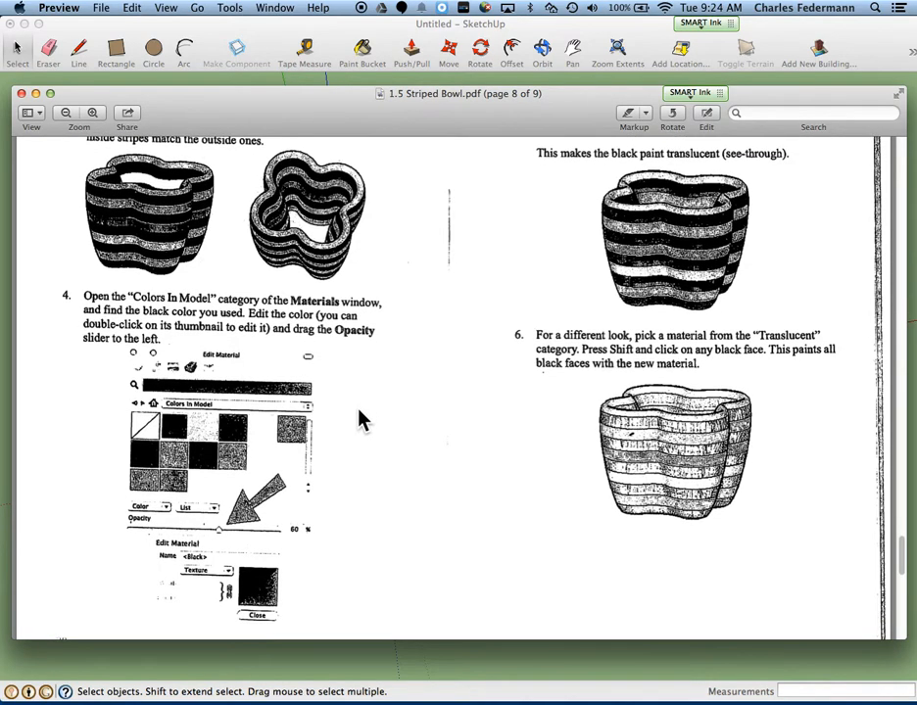
pyautogui.press('super+Tab')
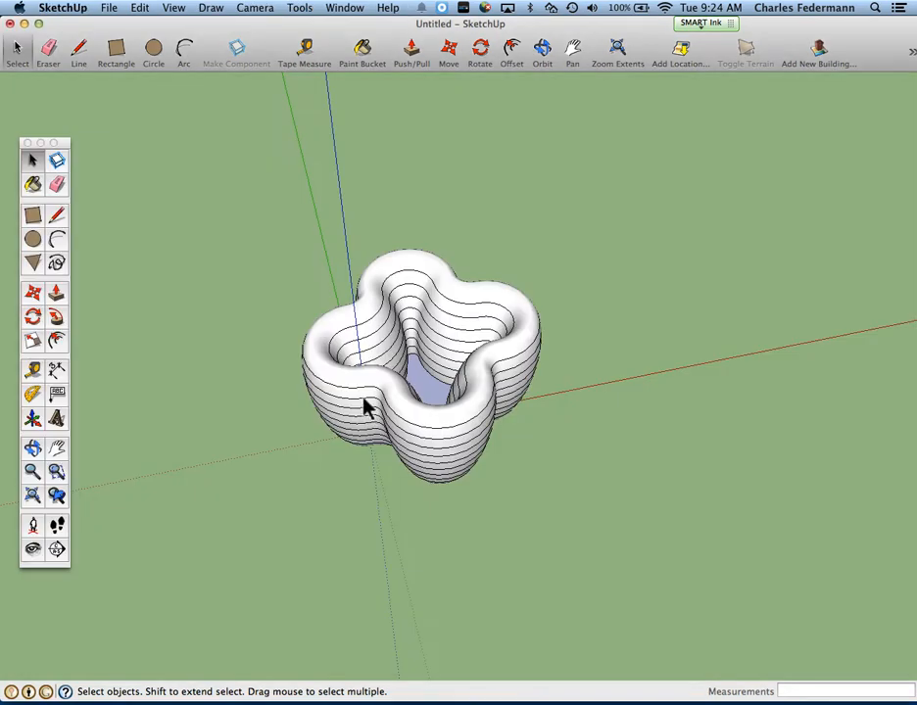
# Paint every other stripe on the bowl's outside with the Lemon crayon color, starting from the bottom stripe.
pyautogui.click(362, 53)
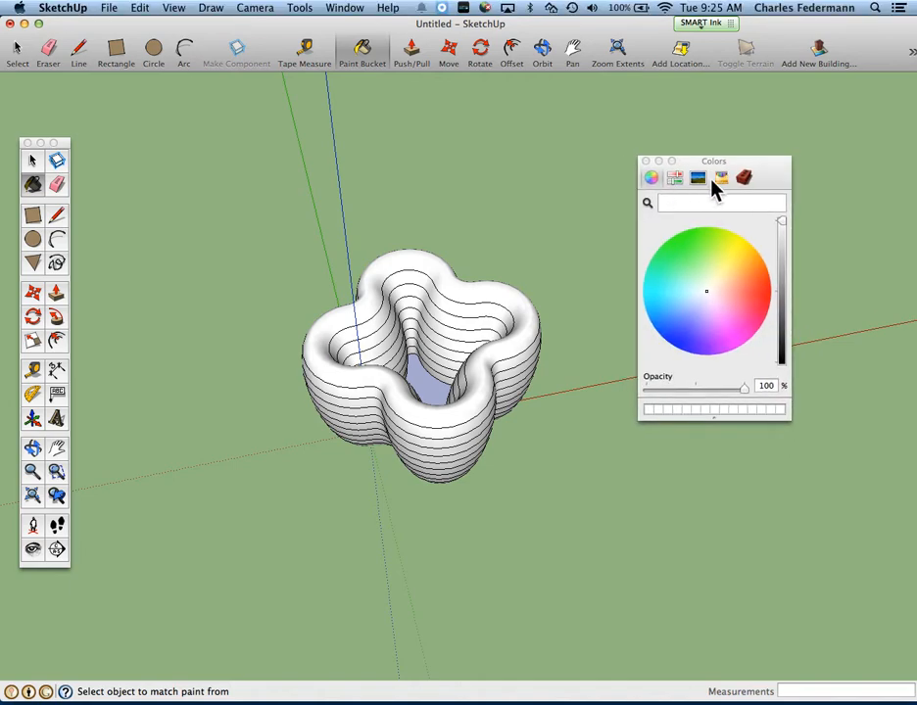
pyautogui.click(731, 177)
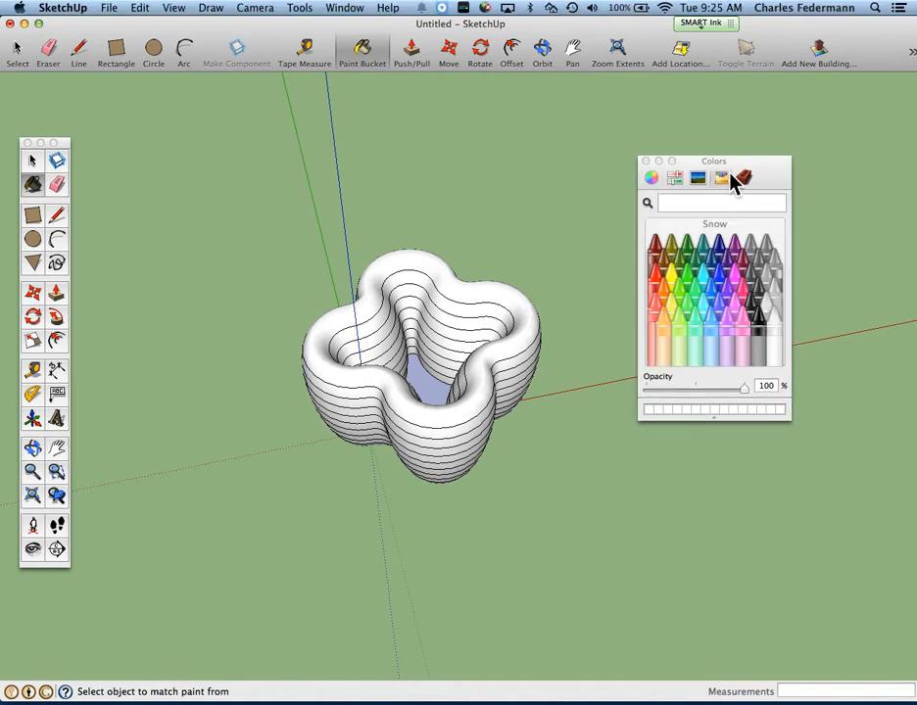
pyautogui.click(676, 286)
pyautogui.moveTo(358, 541)
pyautogui.mouseDown(button='middle')
pyautogui.moveTo(375, 298)
pyautogui.moveTo(450, 423)
pyautogui.mouseUp(button='middle')
pyautogui.scroll(3, 435, 465)
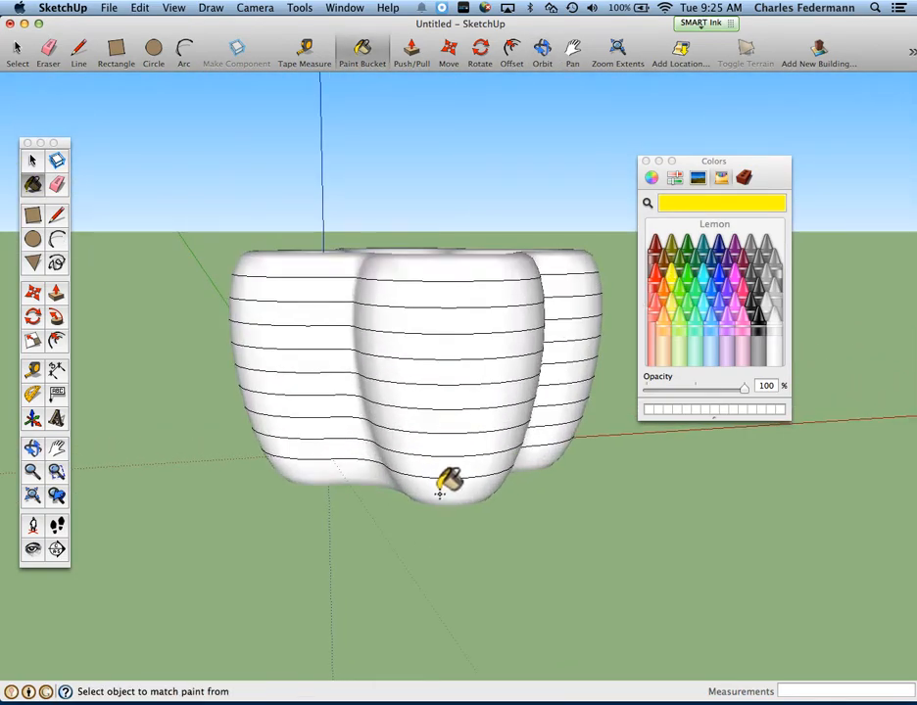
pyautogui.click(441, 468)
pyautogui.click(443, 439)
pyautogui.click(454, 391)
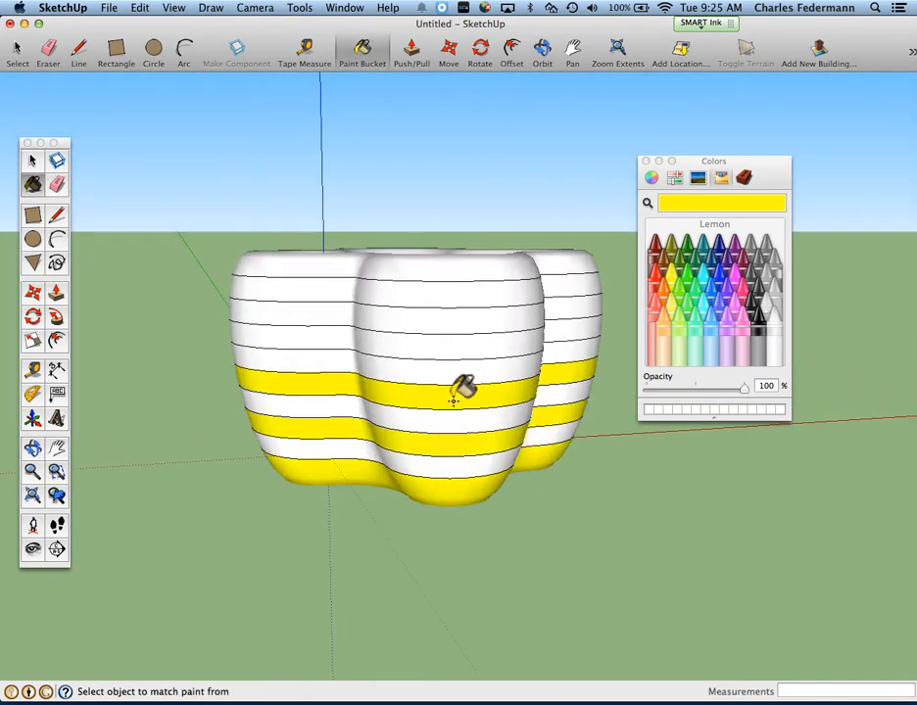
pyautogui.click(458, 346)
pyautogui.click(456, 313)
pyautogui.click(458, 286)
# Paint the matching alternate stripes on the inside of the bowl Lemon, down to the base.
pyautogui.moveTo(458, 289)
pyautogui.mouseDown(button='middle')
pyautogui.moveTo(475, 354)
pyautogui.moveTo(273, 475)
pyautogui.mouseUp(button='middle')
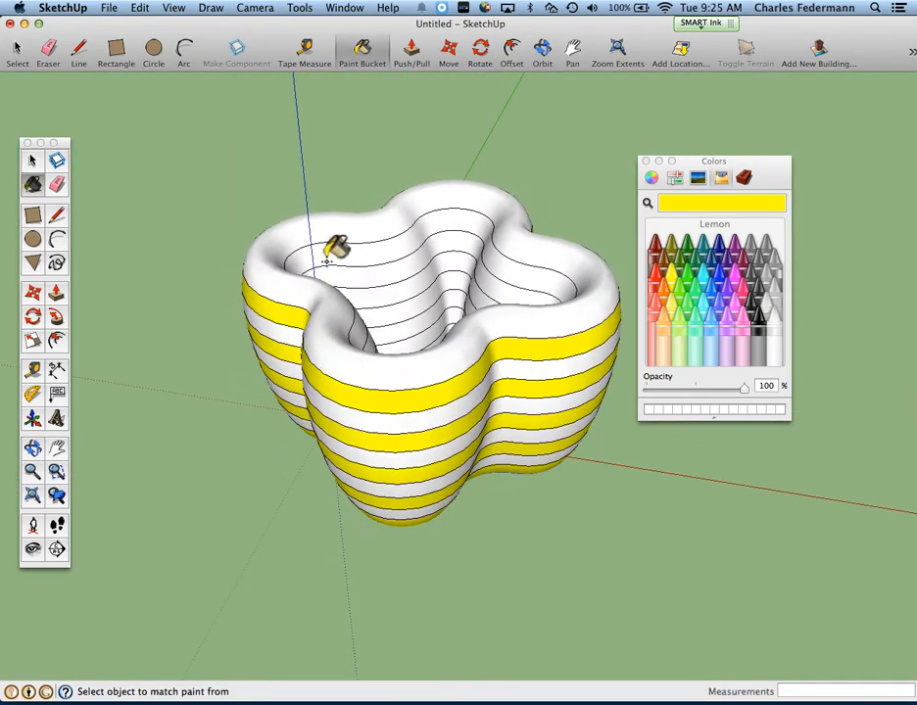
pyautogui.click(332, 258)
pyautogui.click(372, 296)
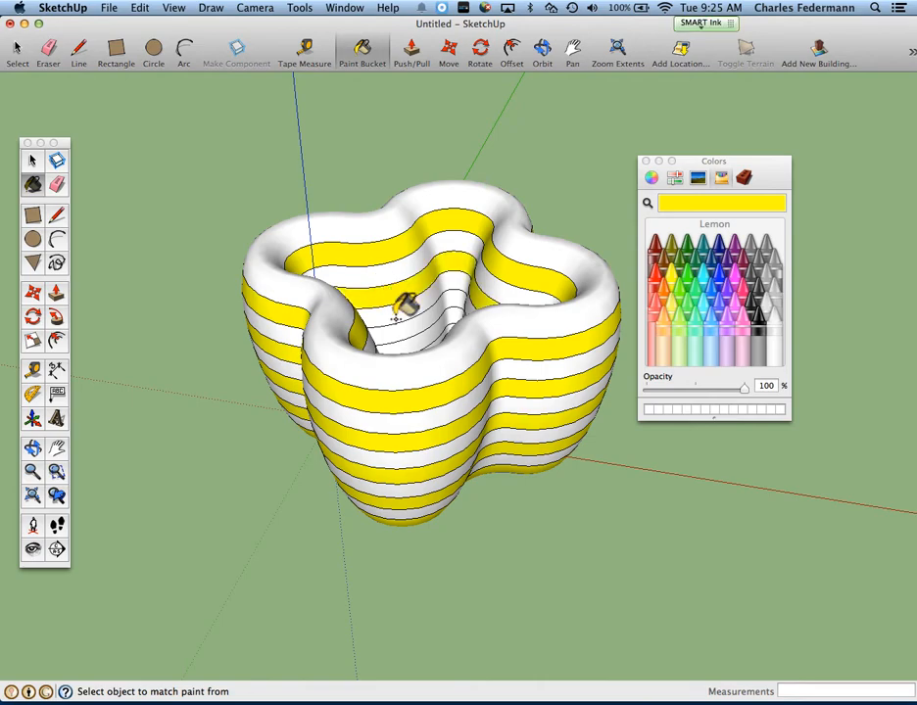
pyautogui.moveTo(400, 329)
pyautogui.mouseDown(button='middle')
pyautogui.moveTo(415, 344)
pyautogui.moveTo(419, 378)
pyautogui.mouseUp(button='middle')
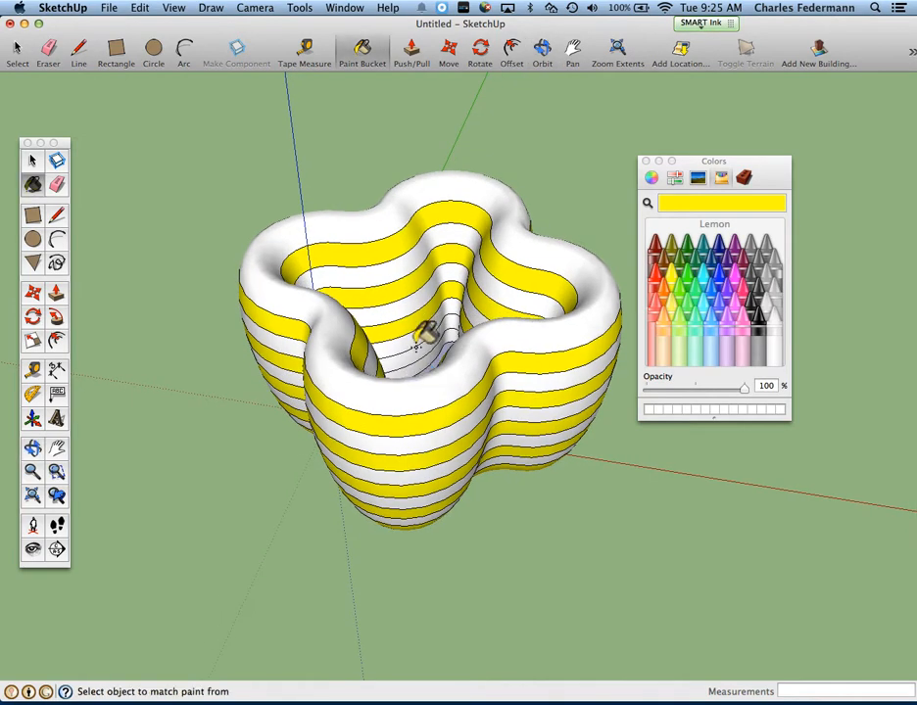
pyautogui.press('o')
pyautogui.moveTo(428, 363)
pyautogui.mouseDown()
pyautogui.moveTo(497, 296)
pyautogui.moveTo(516, 189)
pyautogui.moveTo(501, 124)
pyautogui.moveTo(468, 436)
pyautogui.moveTo(429, 114)
pyautogui.moveTo(378, 442)
pyautogui.mouseUp()
pyautogui.press('b')
pyautogui.moveTo(378, 442)
pyautogui.mouseDown(button='middle')
pyautogui.moveTo(413, 213)
pyautogui.moveTo(235, 196)
pyautogui.moveTo(358, 573)
pyautogui.moveTo(415, 505)
pyautogui.mouseUp(button='middle')
pyautogui.press('o')
pyautogui.moveTo(419, 502)
pyautogui.mouseDown()
pyautogui.moveTo(436, 401)
pyautogui.moveTo(417, 442)
pyautogui.moveTo(409, 421)
pyautogui.moveTo(505, 350)
pyautogui.moveTo(614, 301)
pyautogui.mouseUp()
pyautogui.press('b')
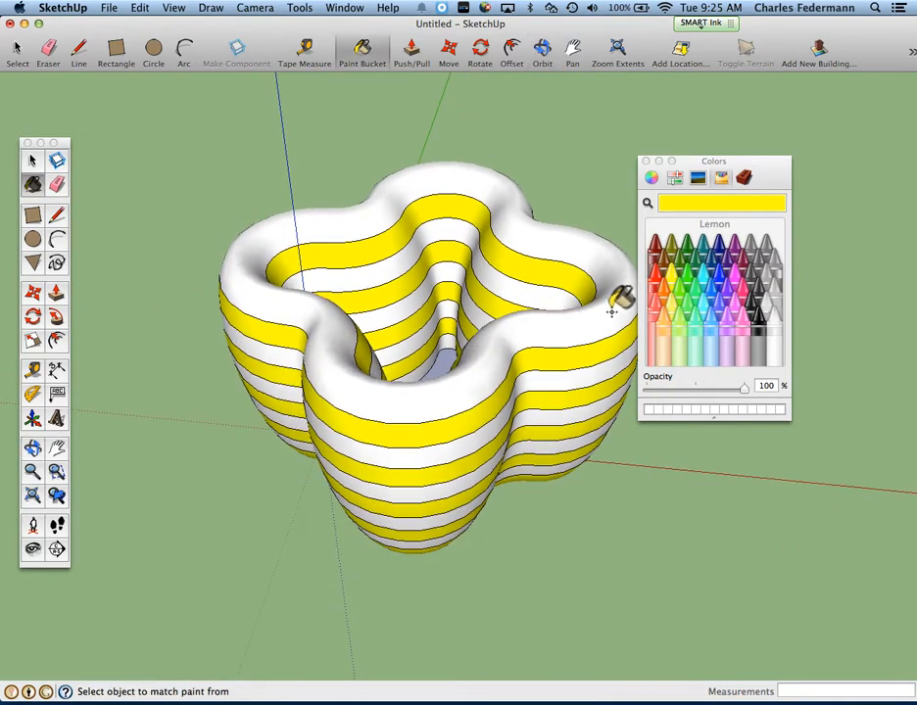
# Paint the remaining white outside stripes and the bowl's rim with the Orchid crayon color.
pyautogui.click(720, 309)
pyautogui.press('o')
pyautogui.moveTo(526, 435)
pyautogui.mouseDown()
pyautogui.moveTo(454, 467)
pyautogui.moveTo(497, 304)
pyautogui.moveTo(460, 353)
pyautogui.mouseUp()
pyautogui.press('b')
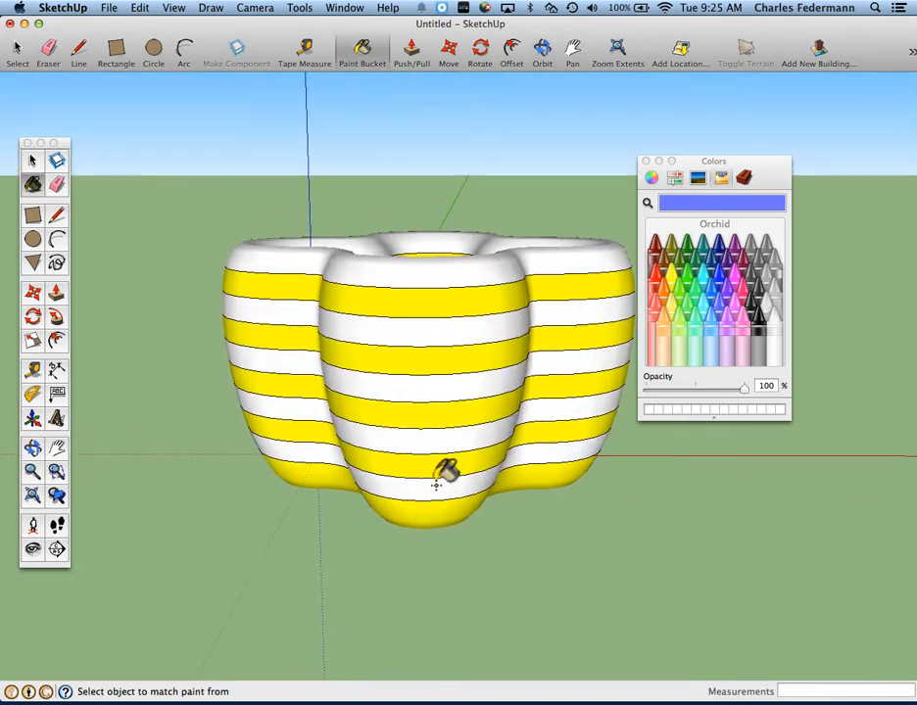
pyautogui.click(435, 470)
pyautogui.click(440, 432)
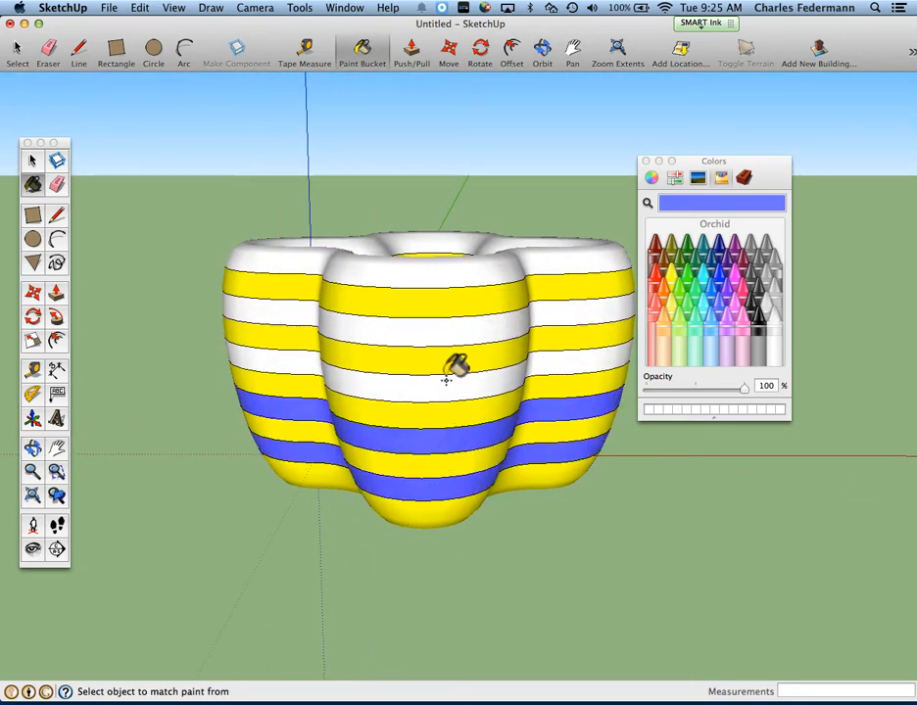
pyautogui.click(444, 382)
pyautogui.click(441, 326)
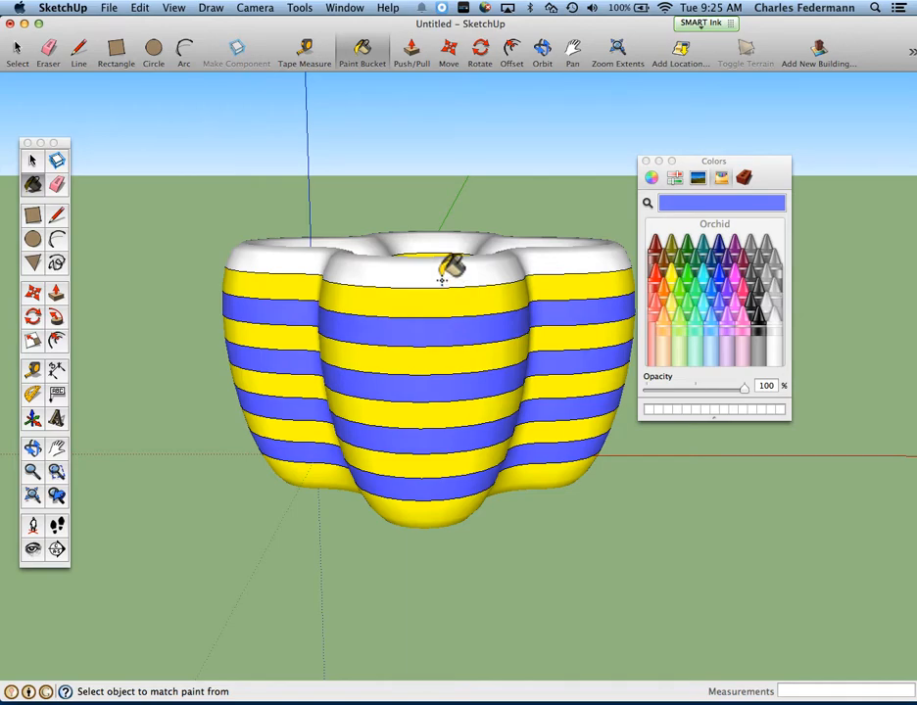
pyautogui.click(442, 280)
# Paint the remaining white stripes inside the bowl Orchid and check the bowl from below and the side.
pyautogui.moveTo(441, 278); pyautogui.dragTo(394, 460, button='middle')
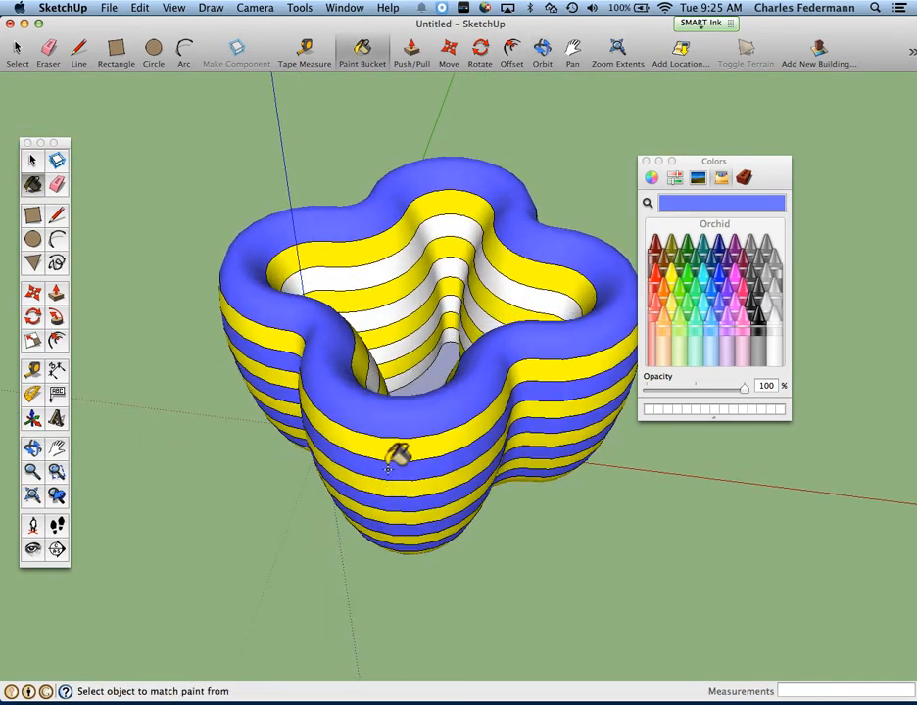
pyautogui.click(408, 256)
pyautogui.click(421, 286)
pyautogui.scroll(3, 431, 298)
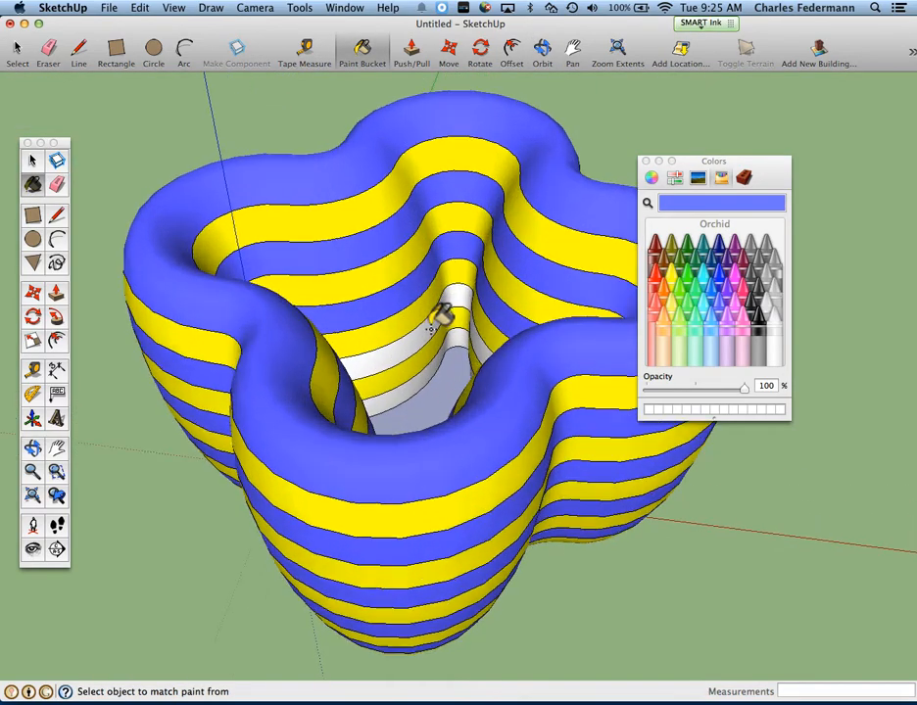
pyautogui.click(434, 308)
pyautogui.click(437, 360)
pyautogui.moveTo(438, 361); pyautogui.dragTo(470, 214, button='middle')
pyautogui.scroll(-3, 321, 384)
pyautogui.moveTo(321, 384); pyautogui.dragTo(349, 125, button='middle')
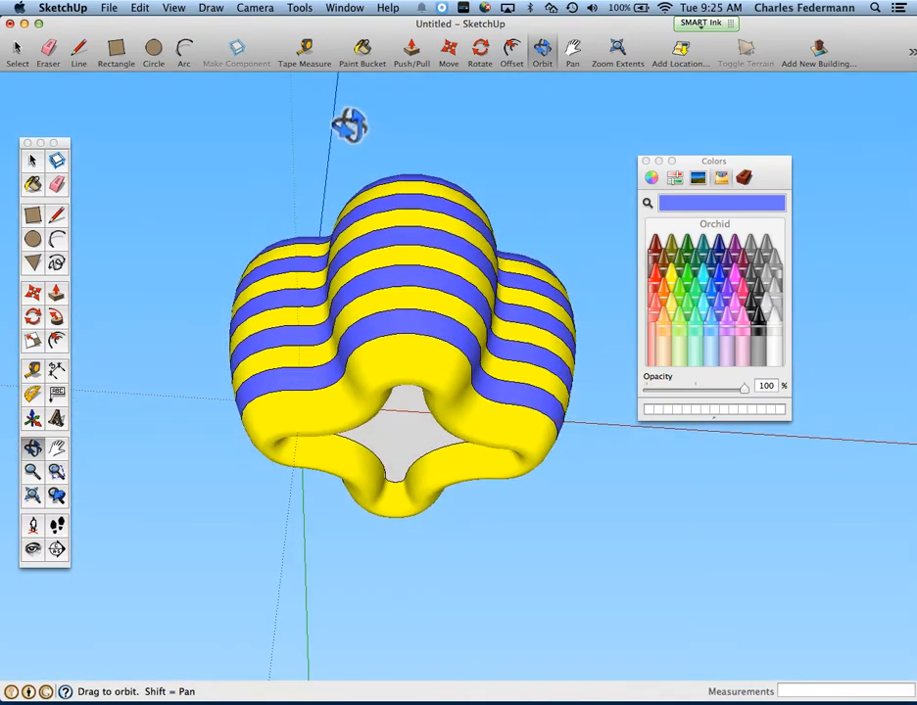
pyautogui.moveTo(349, 124); pyautogui.dragTo(394, 436)
pyautogui.press('b')
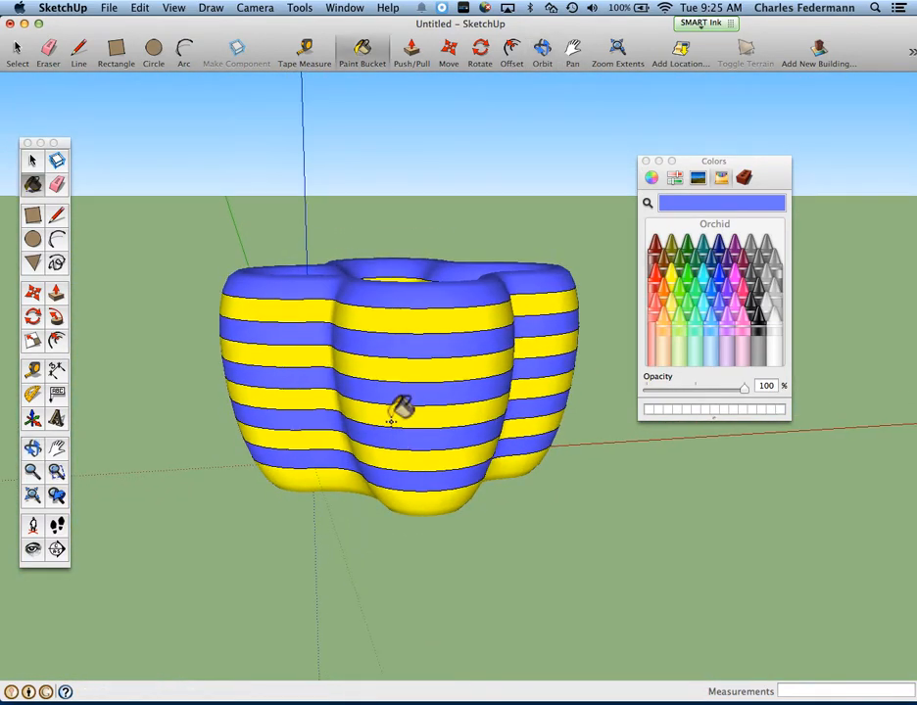
# Review Paint the Stripes steps 3 to 6 on editing color opacity in Preview, and return to SketchUp.
pyautogui.press('super+Tab')
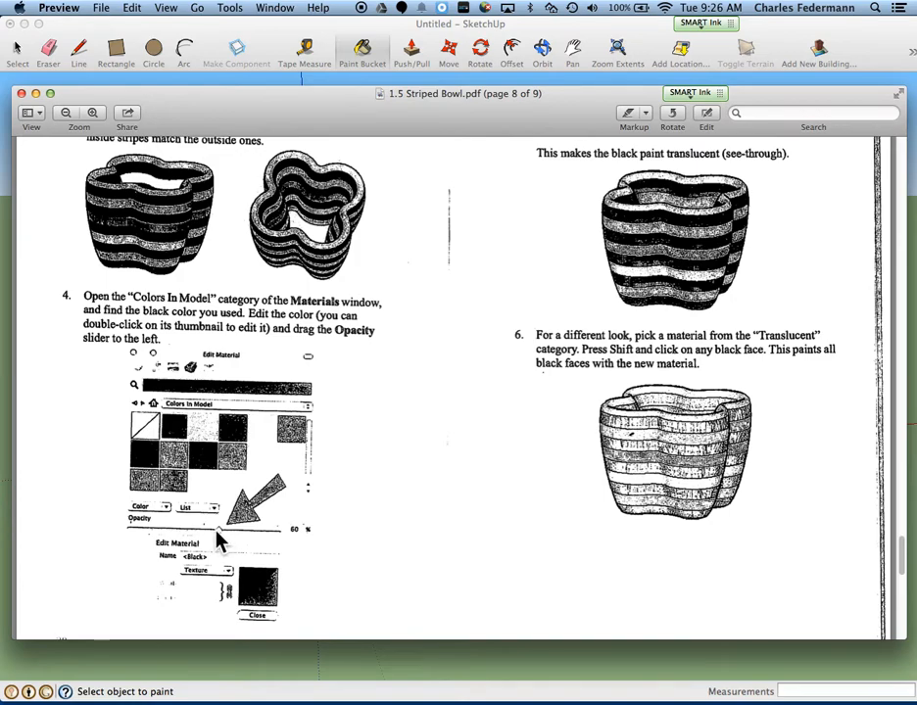
pyautogui.scroll(3, 382, 598)
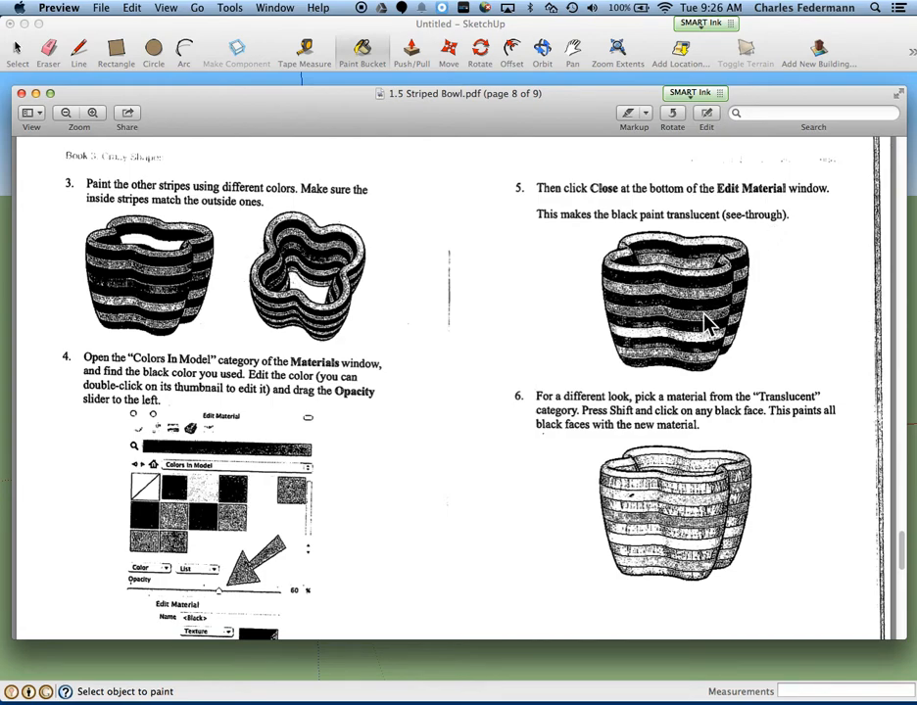
pyautogui.press('super+Tab')
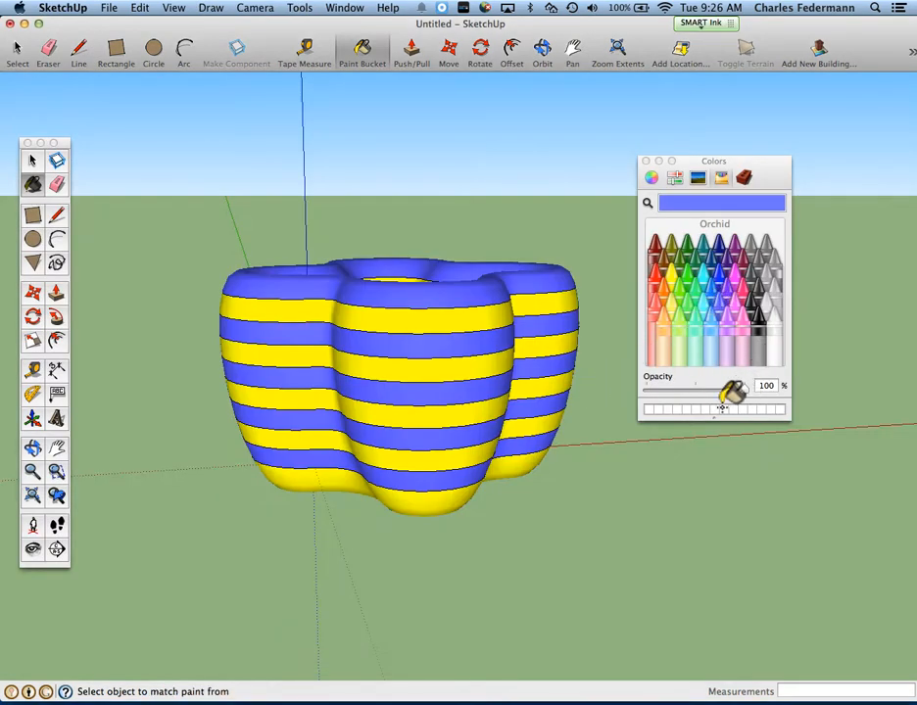
# Pick the yellow stripe color from the Colors In Model category and set its opacity to 70%.
pyautogui.press('space')
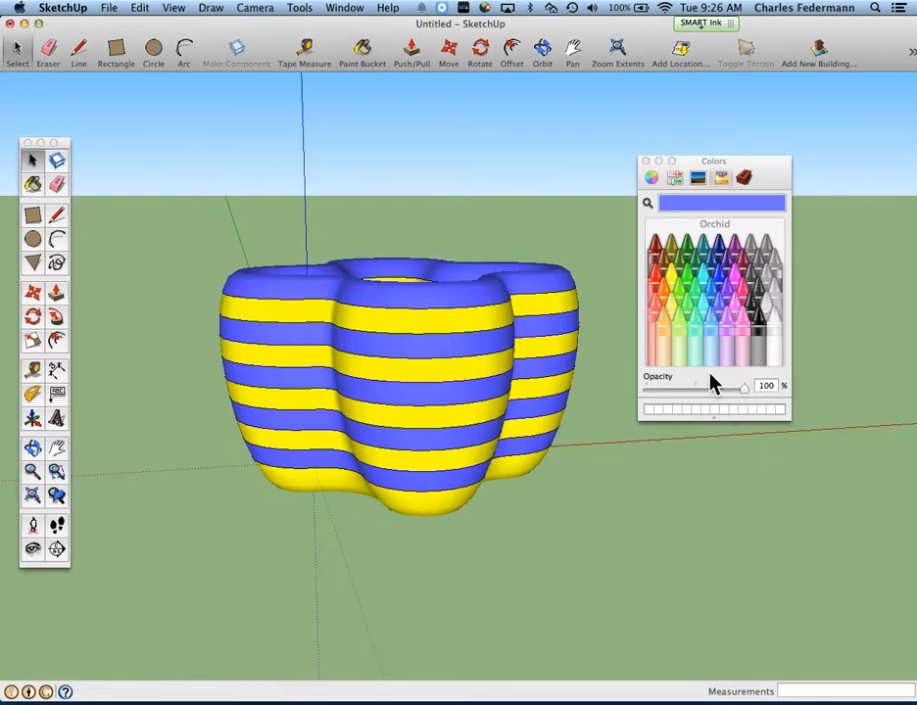
pyautogui.click(742, 179)
pyautogui.click(726, 231)
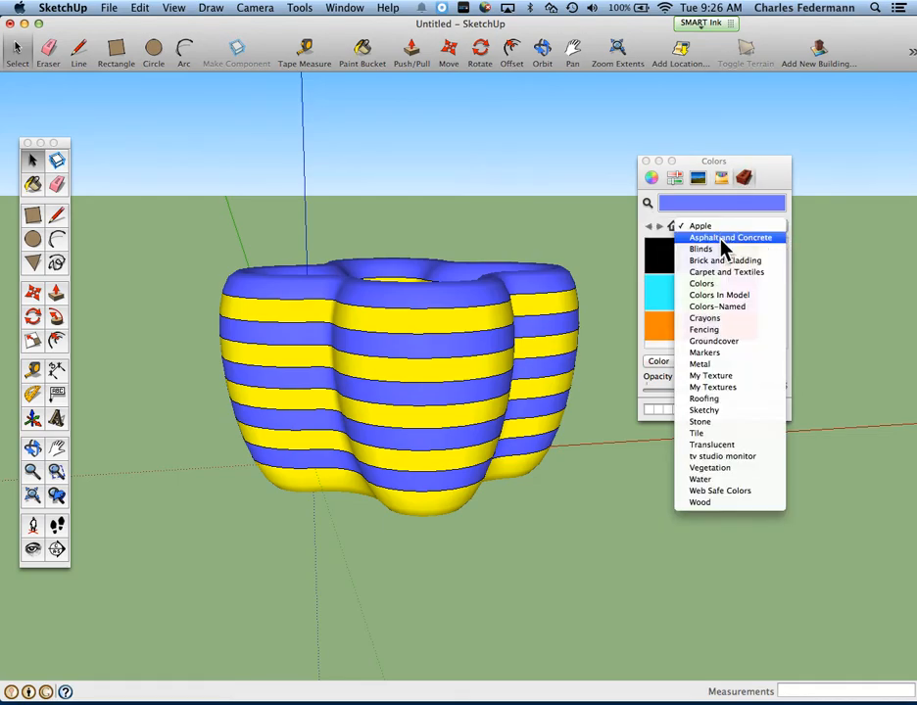
pyautogui.click(736, 297)
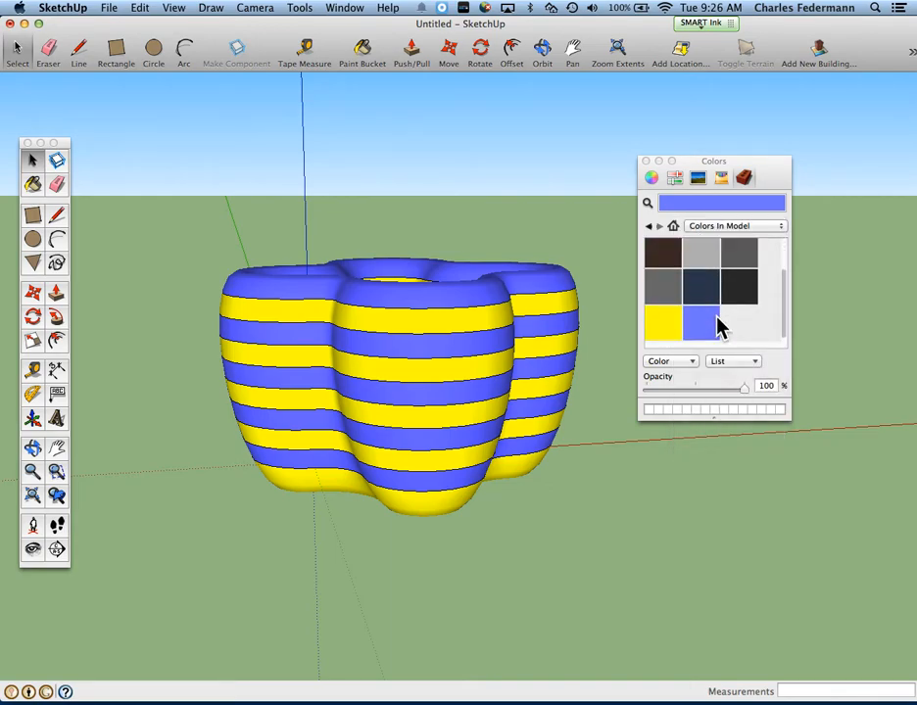
pyautogui.click(666, 330)
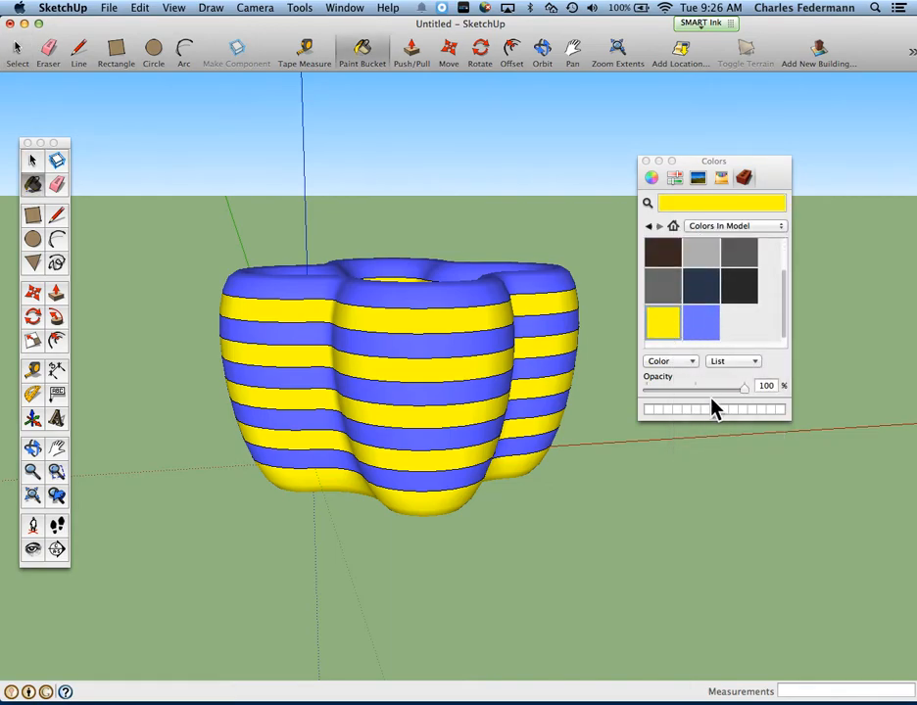
pyautogui.moveTo(729, 386); pyautogui.dragTo(722, 389)
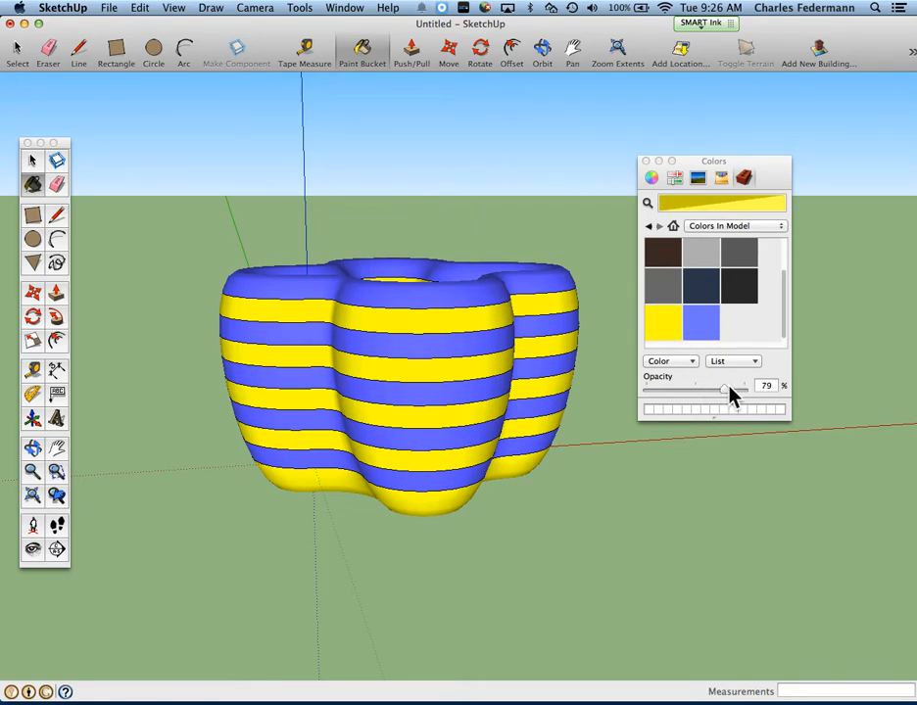
pyautogui.moveTo(718, 389); pyautogui.dragTo(713, 387)
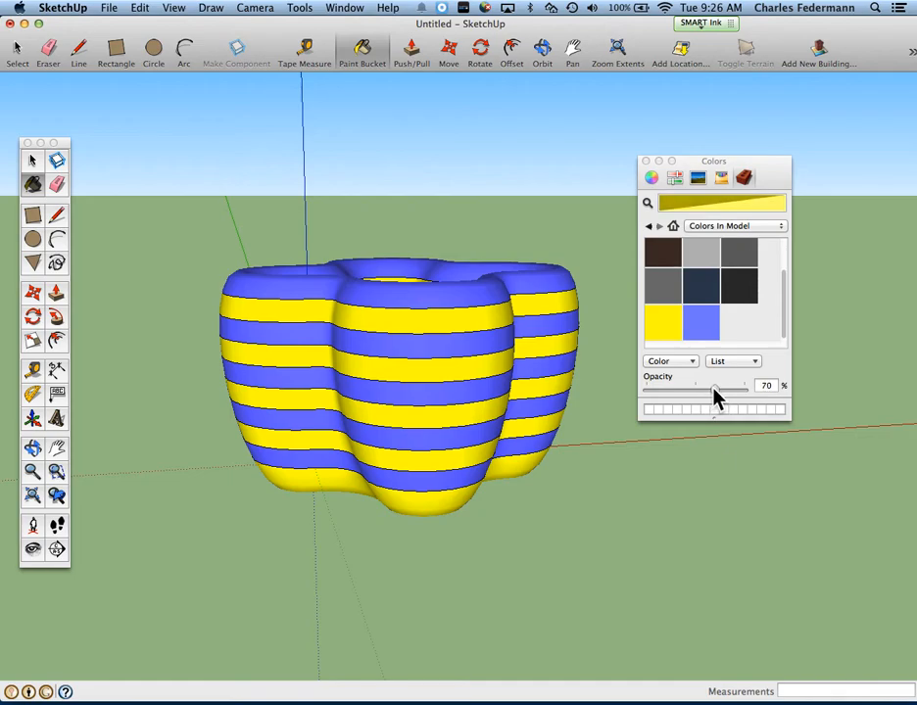
# Repaint the yellow stripes on the outside of the bowl with the 70% opacity yellow.
pyautogui.click(448, 501)
pyautogui.click(448, 457)
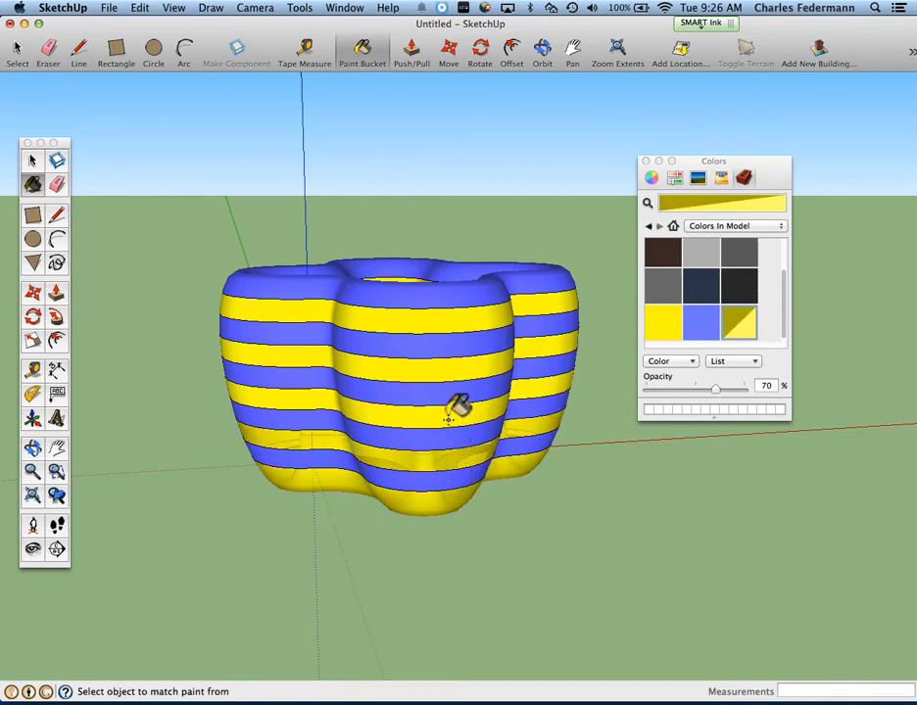
pyautogui.click(448, 415)
pyautogui.click(444, 370)
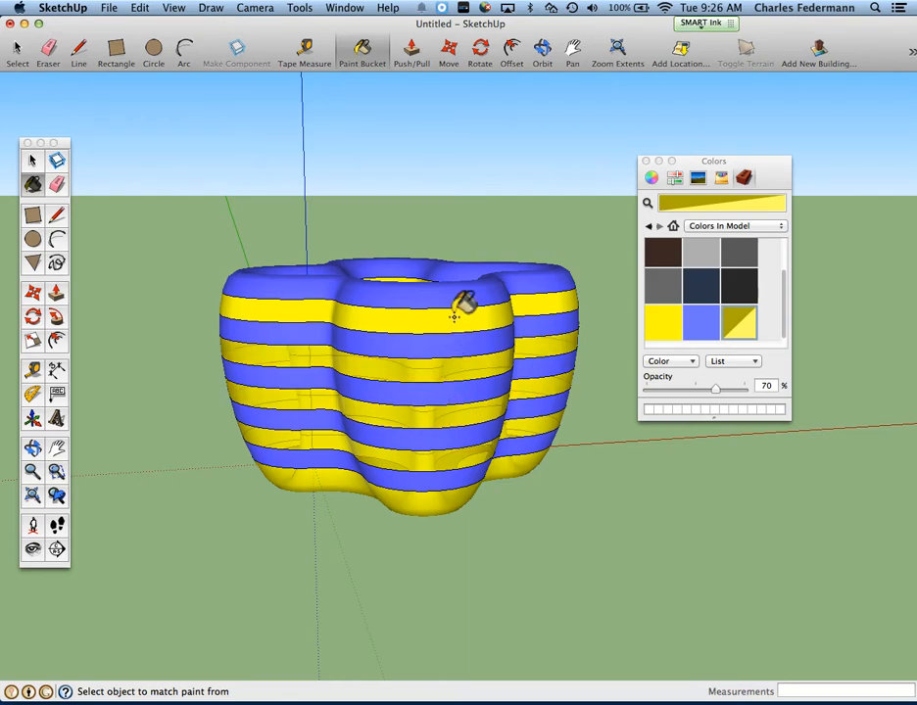
# Repaint the yellow stripes inside the bowl with the translucent yellow and check them from several angles.
pyautogui.moveTo(455, 315); pyautogui.dragTo(423, 436, button='middle')
pyautogui.scroll(3, 393, 245)
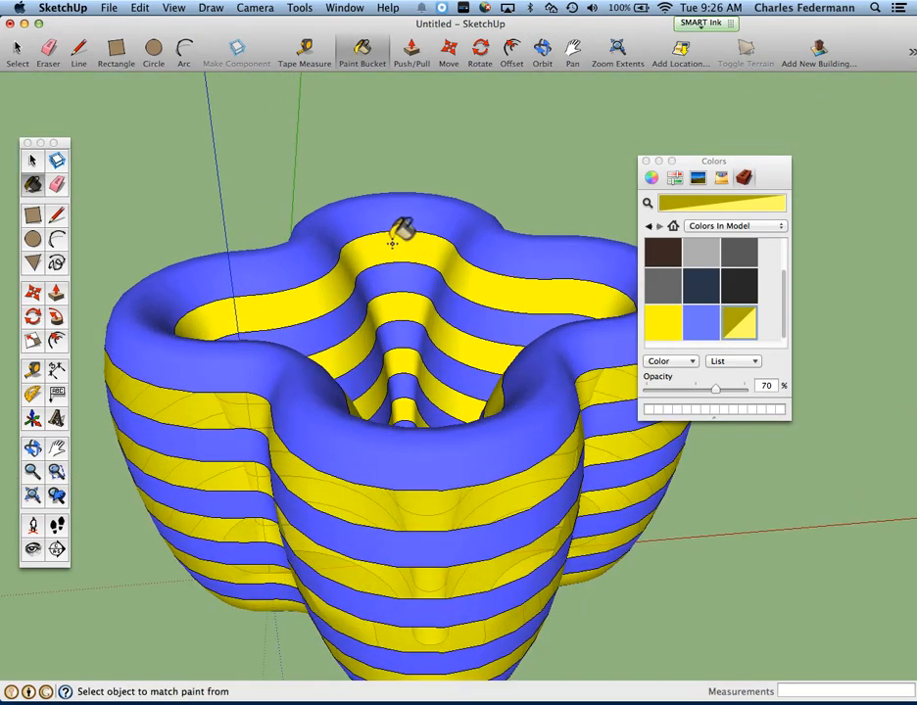
pyautogui.click(392, 246)
pyautogui.click(396, 313)
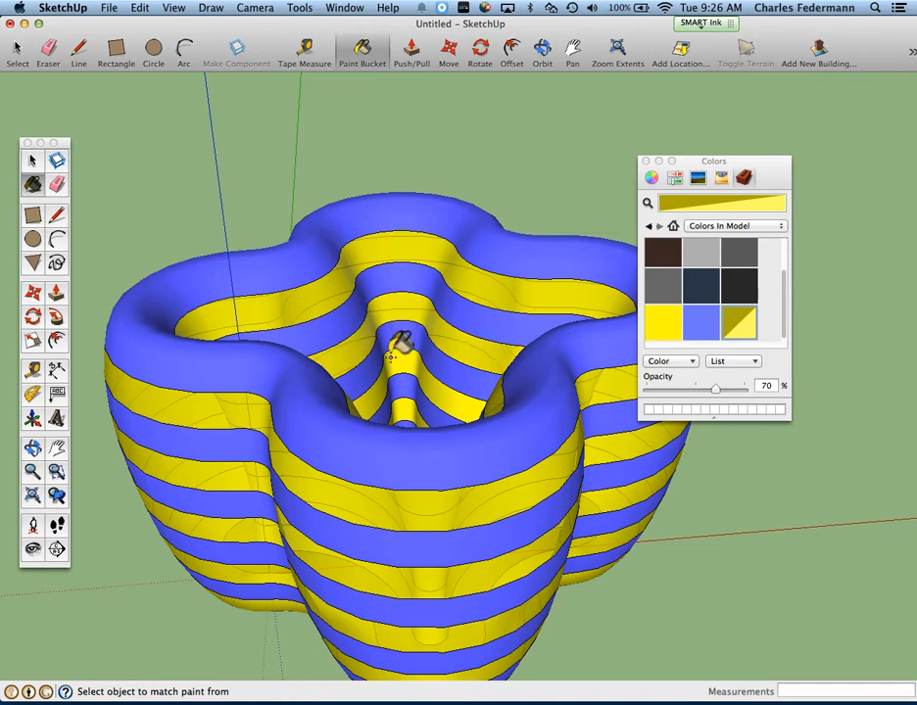
pyautogui.moveTo(407, 352); pyautogui.dragTo(408, 381, button='middle')
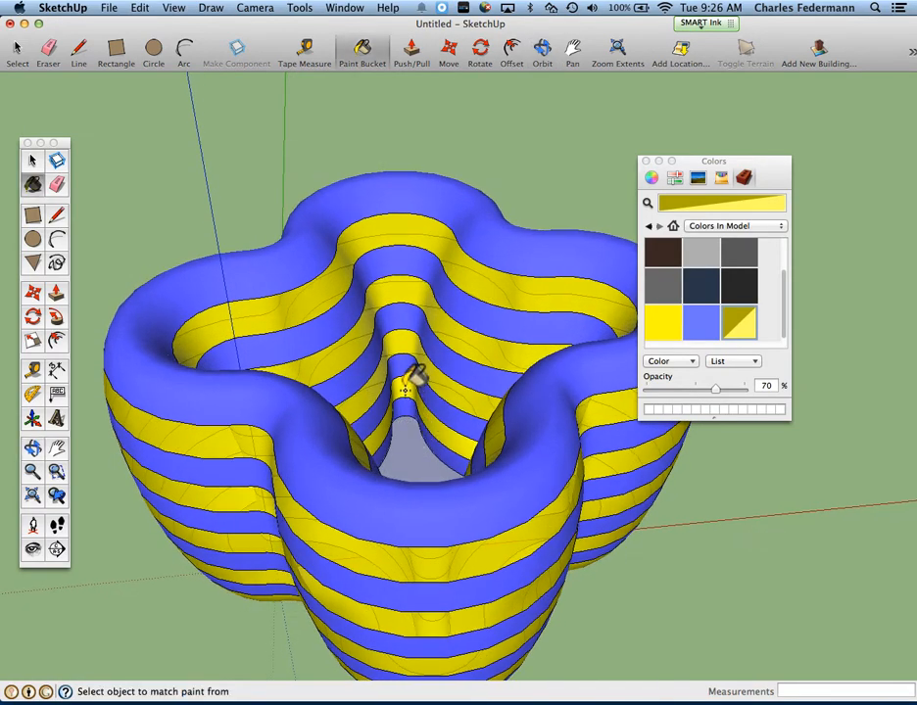
pyautogui.scroll(-4, 409, 384)
pyautogui.moveTo(424, 445)
pyautogui.mouseDown(button='middle')
pyautogui.moveTo(542, 309)
pyautogui.moveTo(381, 389)
pyautogui.moveTo(605, 328)
pyautogui.moveTo(421, 399)
pyautogui.moveTo(445, 257)
pyautogui.moveTo(408, 368)
pyautogui.moveTo(262, 487)
pyautogui.mouseUp(button='middle')
pyautogui.moveTo(573, 374)
pyautogui.mouseDown(button='middle')
pyautogui.moveTo(476, 431)
pyautogui.moveTo(495, 421)
pyautogui.mouseUp(button='middle')
# Pick the solid Orchid stripe color from Colors In Model and set its opacity to 70%.
pyautogui.click(697, 331)
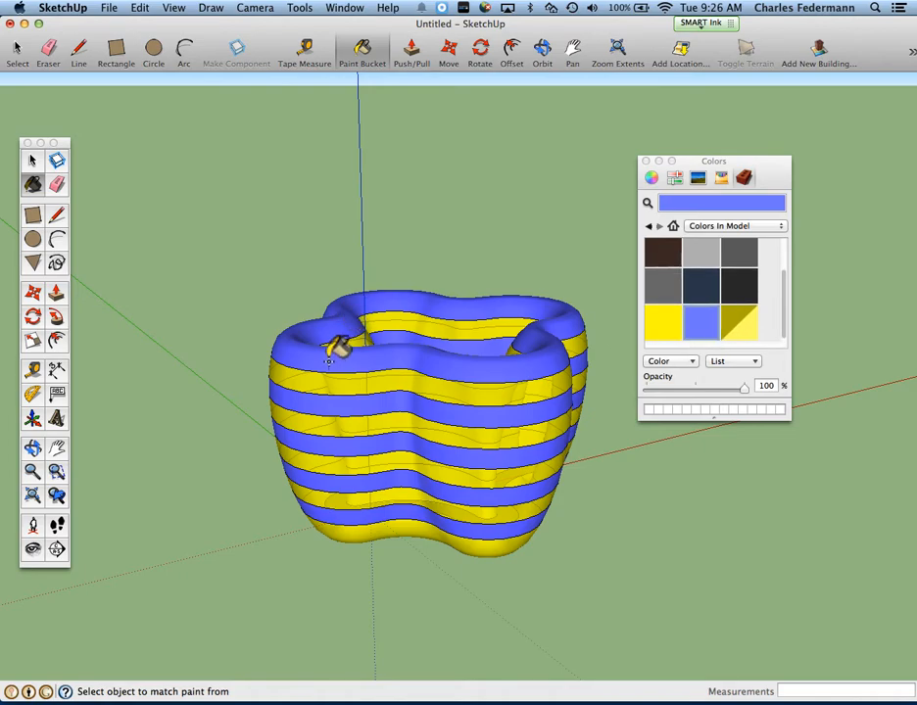
pyautogui.click(714, 388)
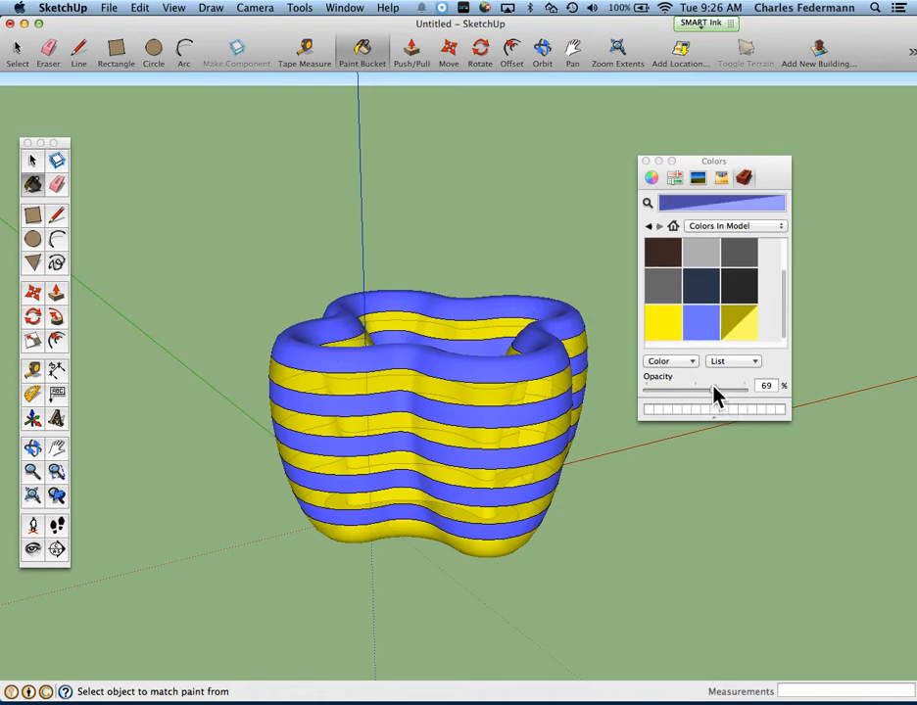
pyautogui.click(715, 388)
# Repaint the Orchid stripes outside and inside the bowl with the translucent Orchid, and move the Colors window away from the bowl.
pyautogui.click(554, 361)
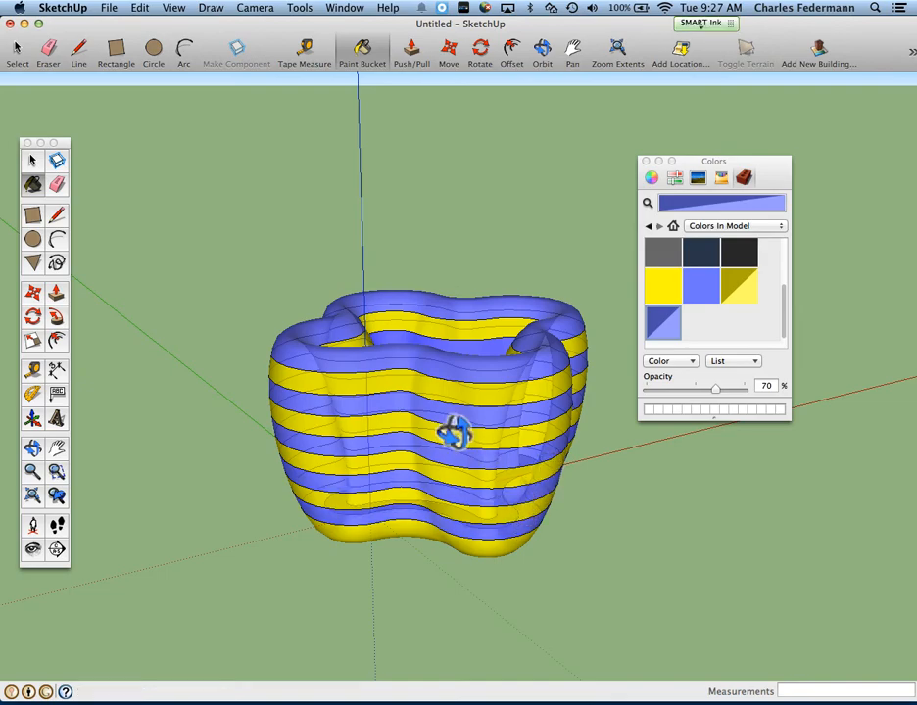
pyautogui.moveTo(454, 434); pyautogui.dragTo(480, 529, button='middle')
pyautogui.scroll(5, 406, 397)
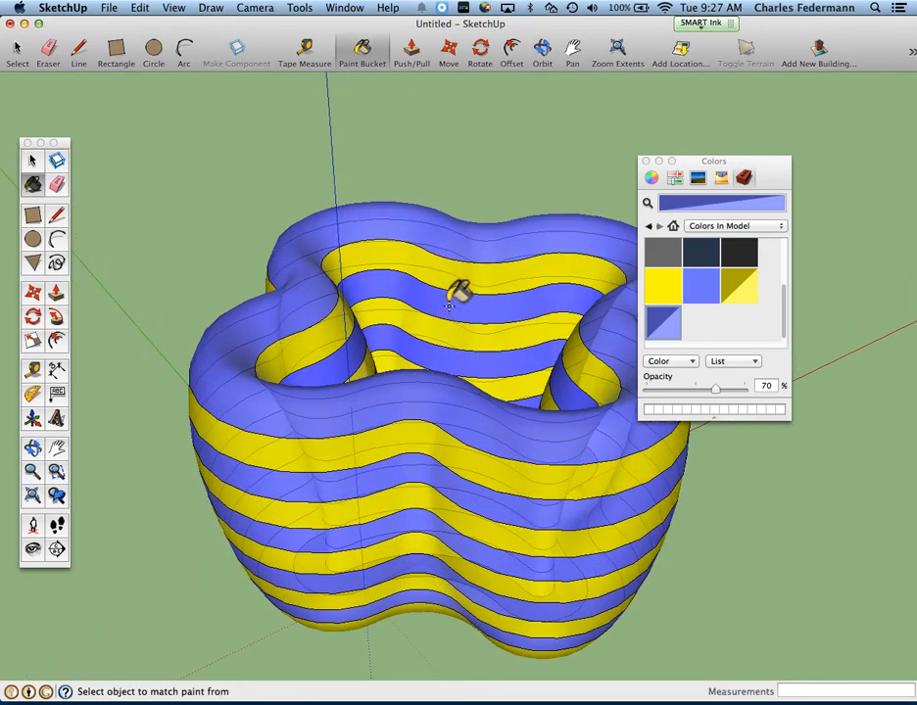
pyautogui.click(447, 302)
pyautogui.moveTo(527, 374)
pyautogui.mouseDown(button='middle')
pyautogui.moveTo(522, 466)
pyautogui.moveTo(501, 390)
pyautogui.mouseUp(button='middle')
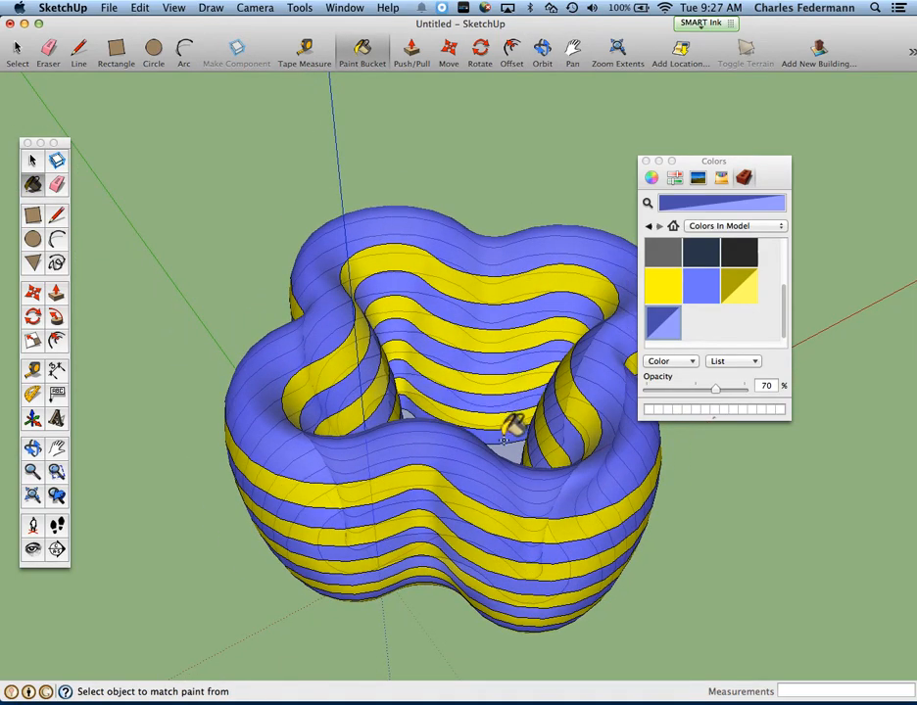
pyautogui.moveTo(504, 441)
pyautogui.mouseDown(button='middle')
pyautogui.moveTo(334, 348)
pyautogui.moveTo(264, 385)
pyautogui.moveTo(374, 387)
pyautogui.moveTo(211, 330)
pyautogui.moveTo(6, 400)
pyautogui.moveTo(331, 423)
pyautogui.moveTo(441, 388)
pyautogui.moveTo(571, 422)
pyautogui.moveTo(374, 490)
pyautogui.moveTo(348, 535)
pyautogui.moveTo(491, 573)
pyautogui.mouseUp(button='middle')
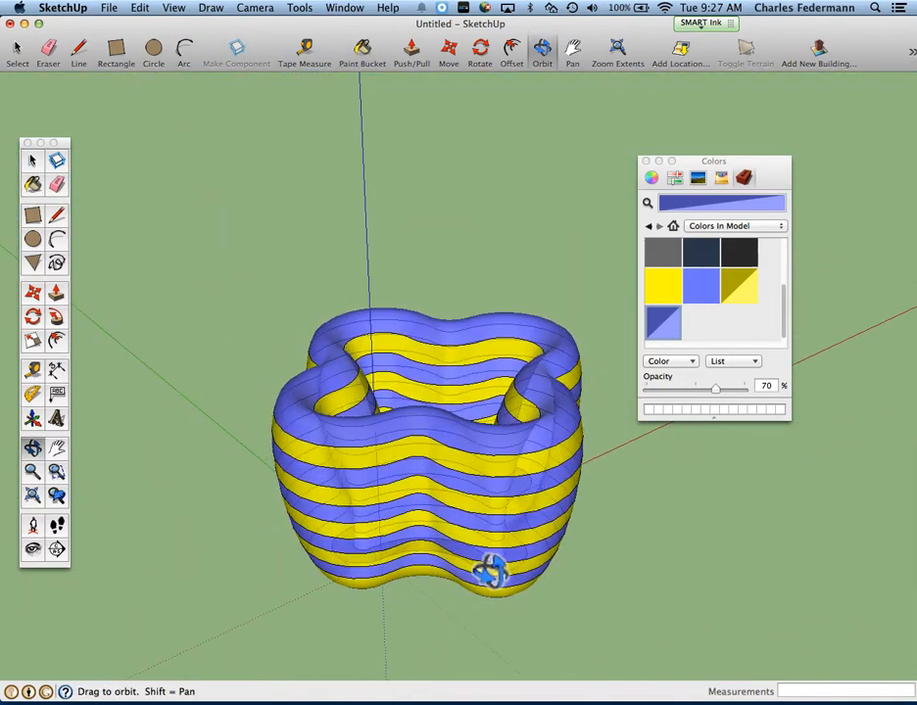
pyautogui.moveTo(715, 164)
pyautogui.mouseDown()
pyautogui.moveTo(890, 132)
pyautogui.moveTo(856, 121)
pyautogui.mouseUp()
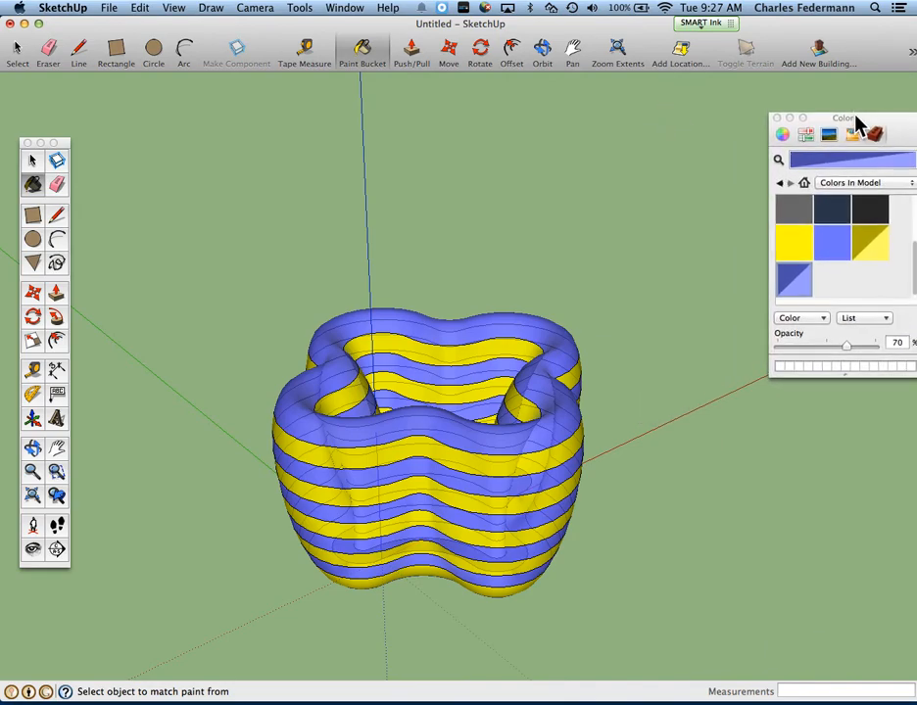
# Switch to the Striped Bowl PDF in Preview, review steps 6 to 8 and the Chapter Review, and return to SketchUp.
pyautogui.press('super+Tab')
pyautogui.scroll(-3, 718, 265)
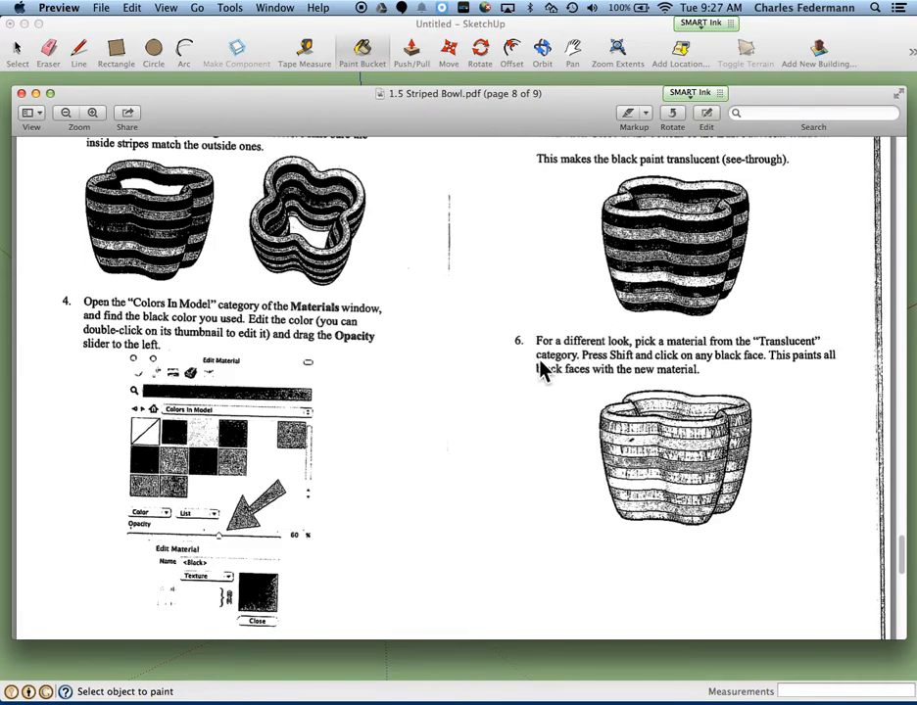
pyautogui.scroll(-15, 580, 387)
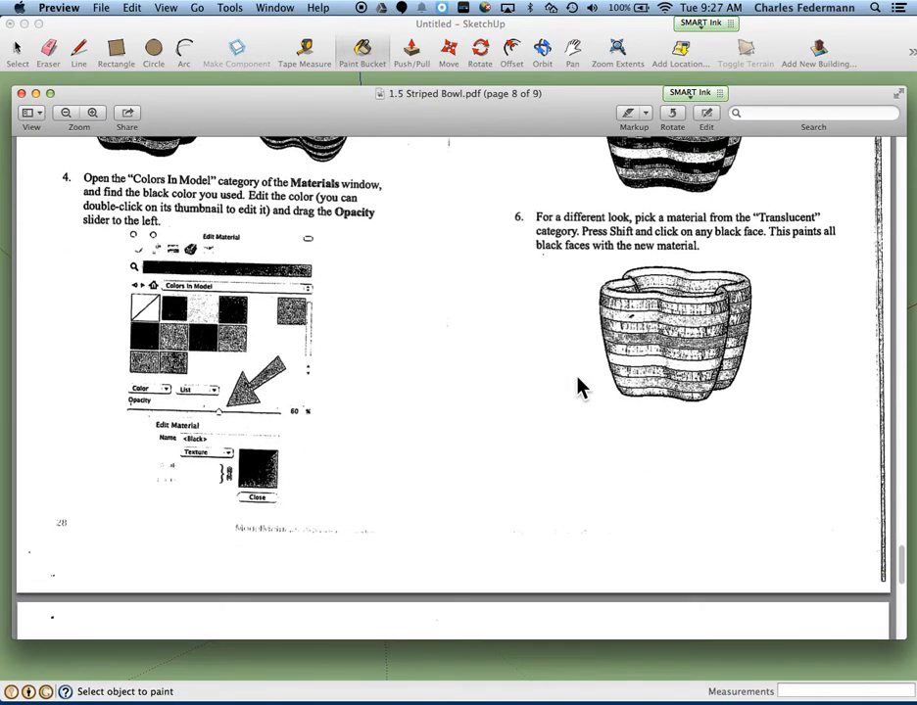
pyautogui.scroll(-1, 578, 393)
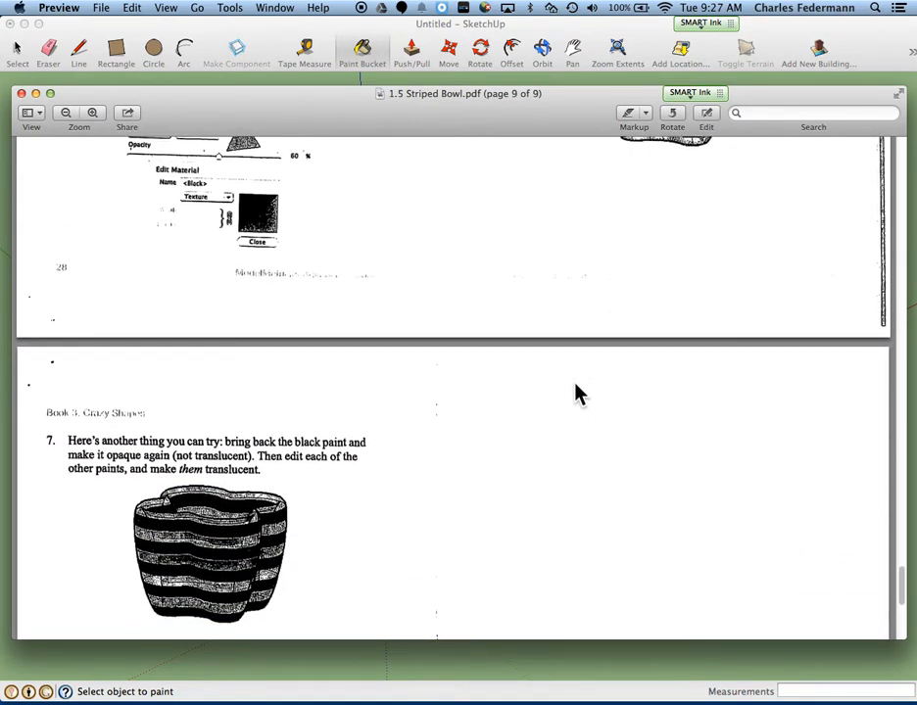
pyautogui.scroll(-3, 578, 393)
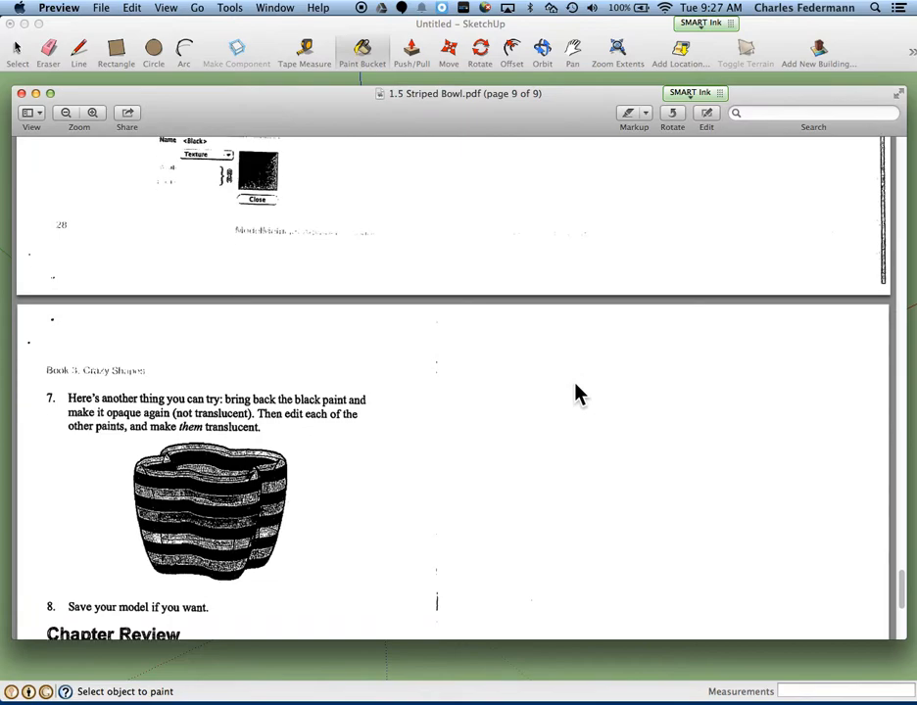
pyautogui.scroll(-4, 578, 393)
pyautogui.scroll(-10, 578, 393)
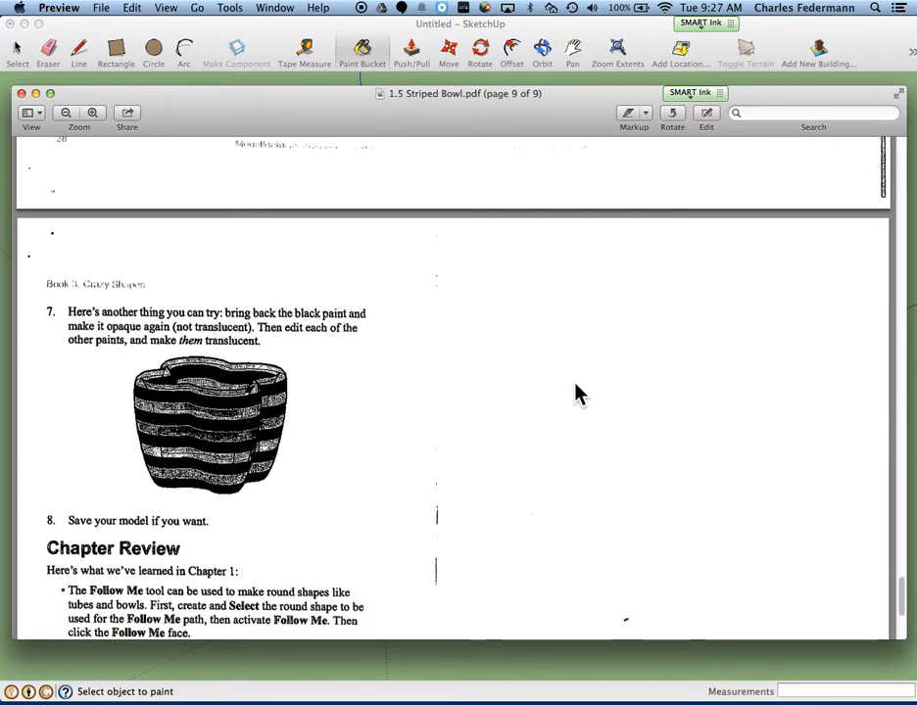
pyautogui.scroll(-5, 578, 393)
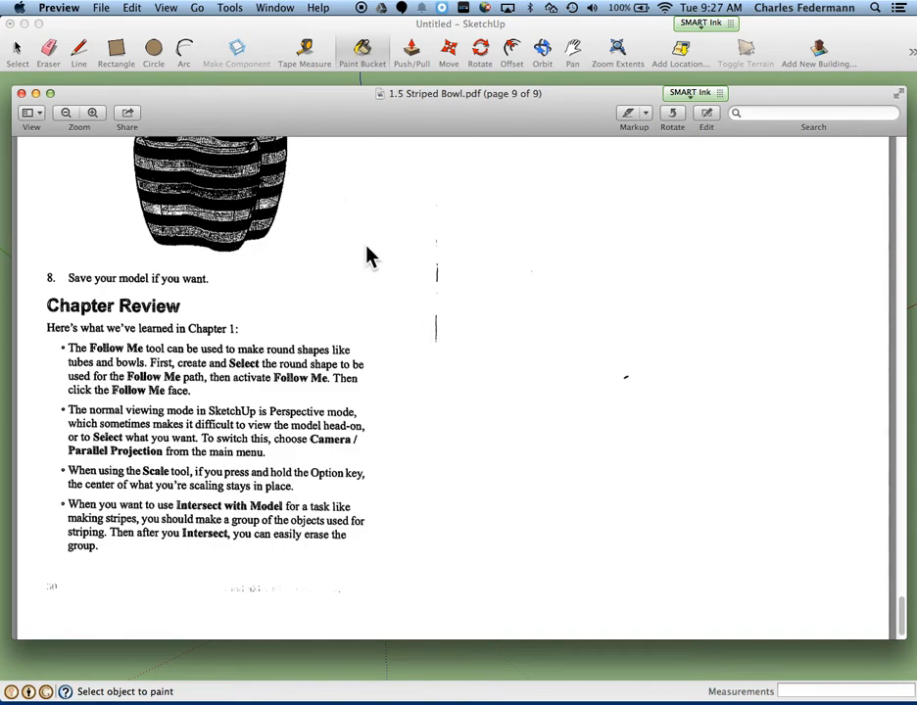
pyautogui.scroll(10, 364, 331)
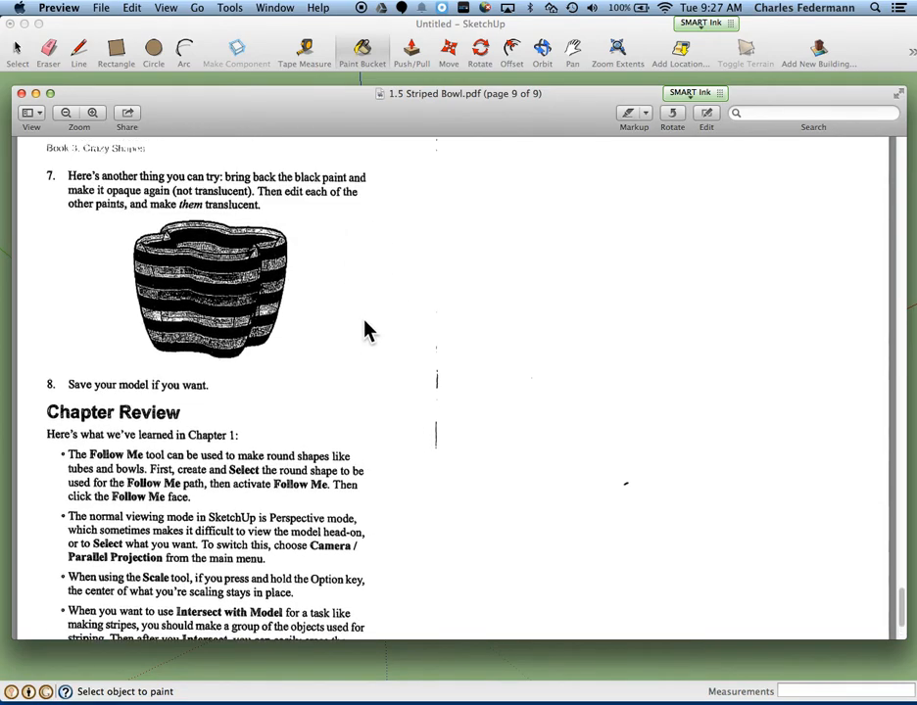
pyautogui.scroll(5, 364, 331)
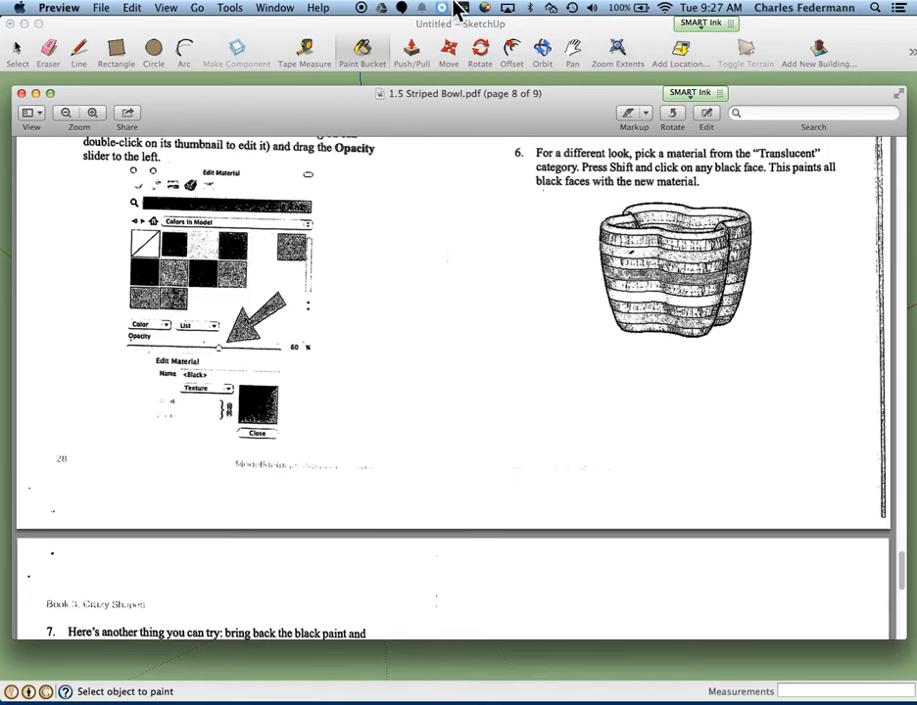
pyautogui.scroll(10, 470, 188)
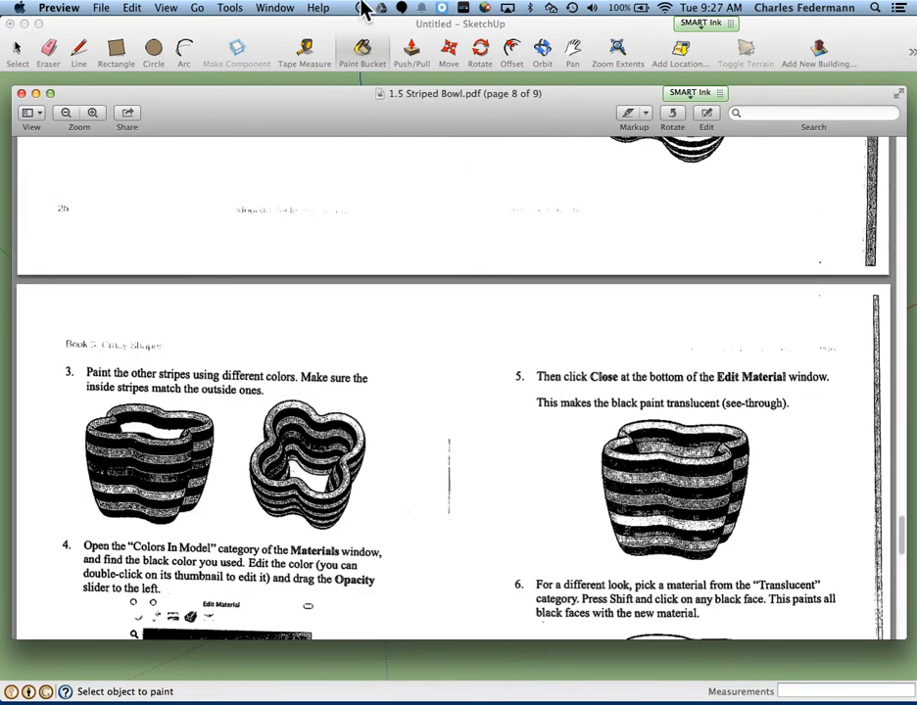
pyautogui.click(357, 75)
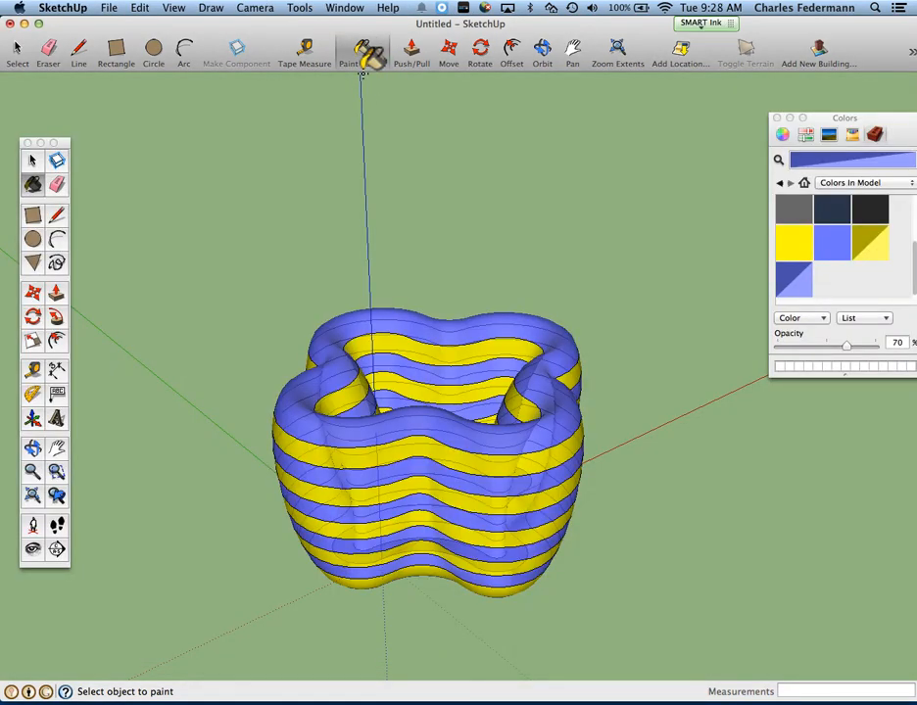
# Create 3D text with the lines "Name", "Per" and "Date" and place it above the bowl.
pyautogui.click(54, 418)
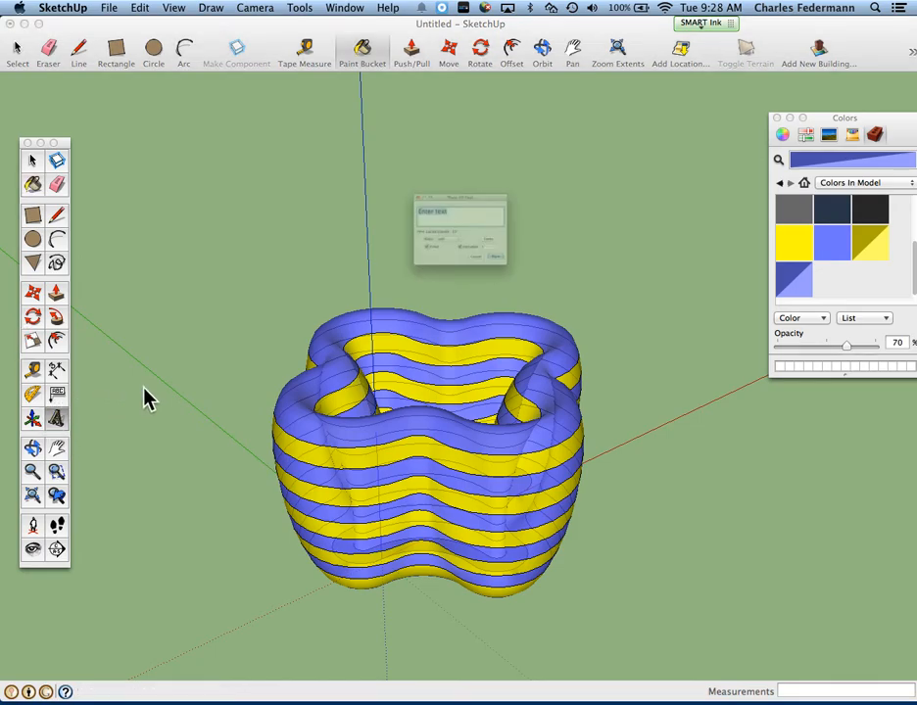
pyautogui.write('Name ')
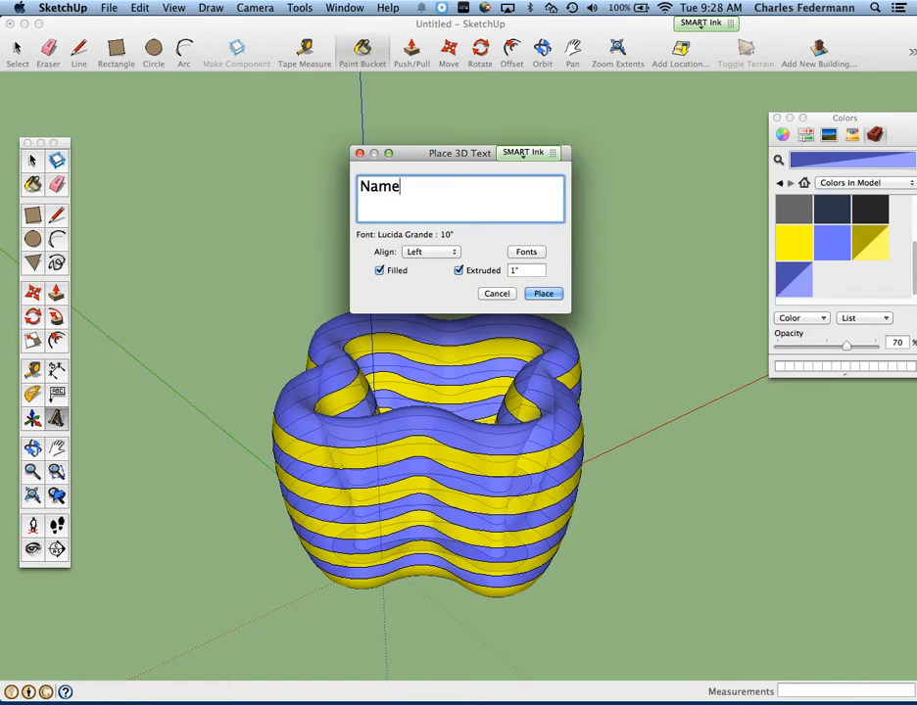
pyautogui.write('Per')
pyautogui.press('Return')
pyautogui.write('Date')
pyautogui.press('Return')
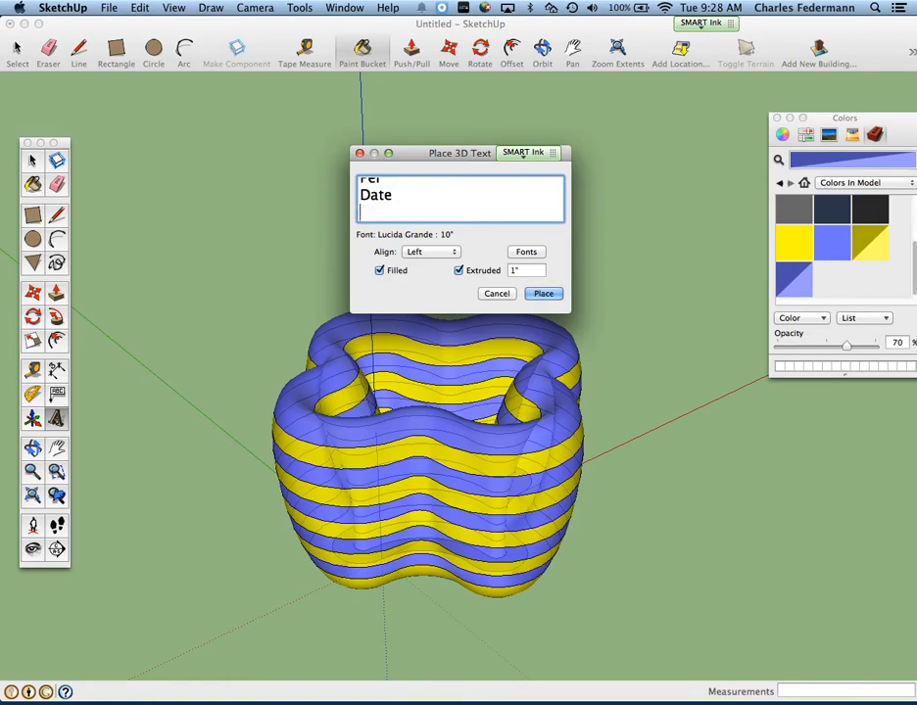
pyautogui.click(543, 294)
pyautogui.click(228, 210)
# Tilt the 3D text by about 49° around its side face.
pyautogui.press('m')
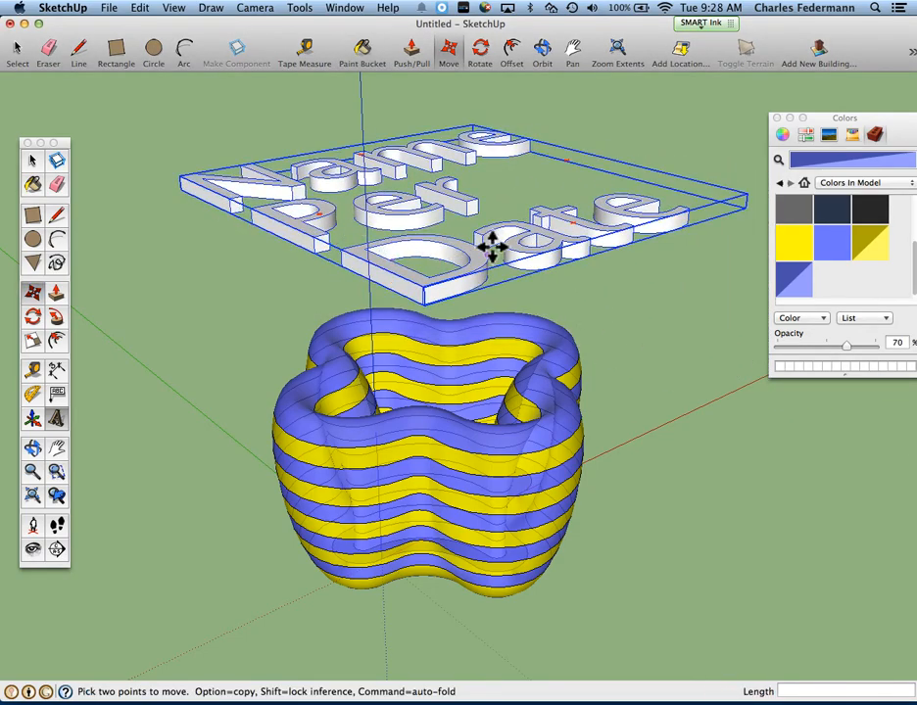
pyautogui.press('s')
pyautogui.moveTo(575, 260); pyautogui.dragTo(605, 282, button='middle')
pyautogui.press('space')
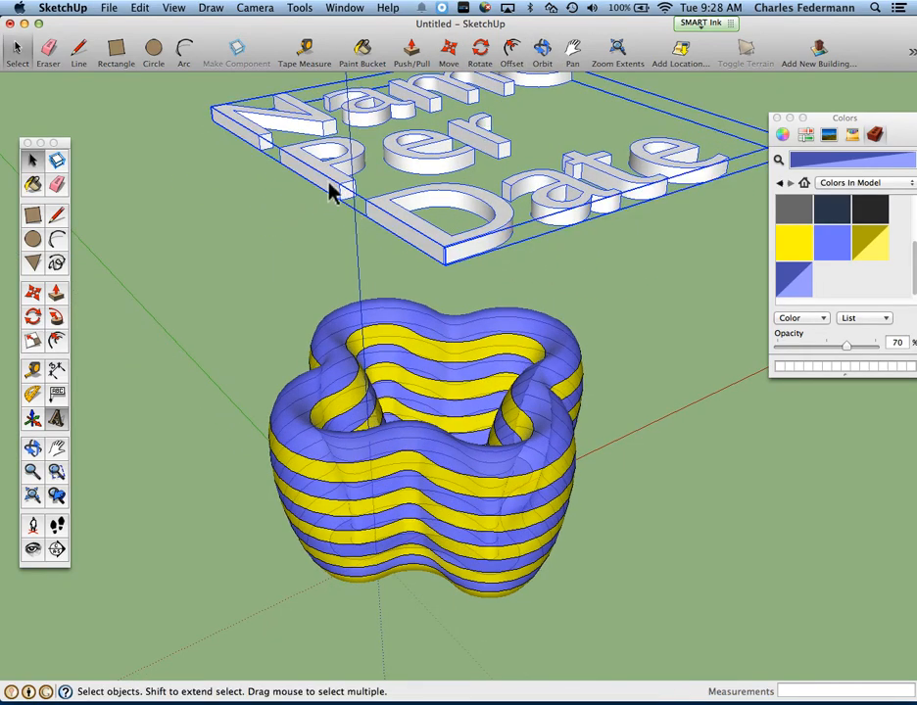
pyautogui.press('m')
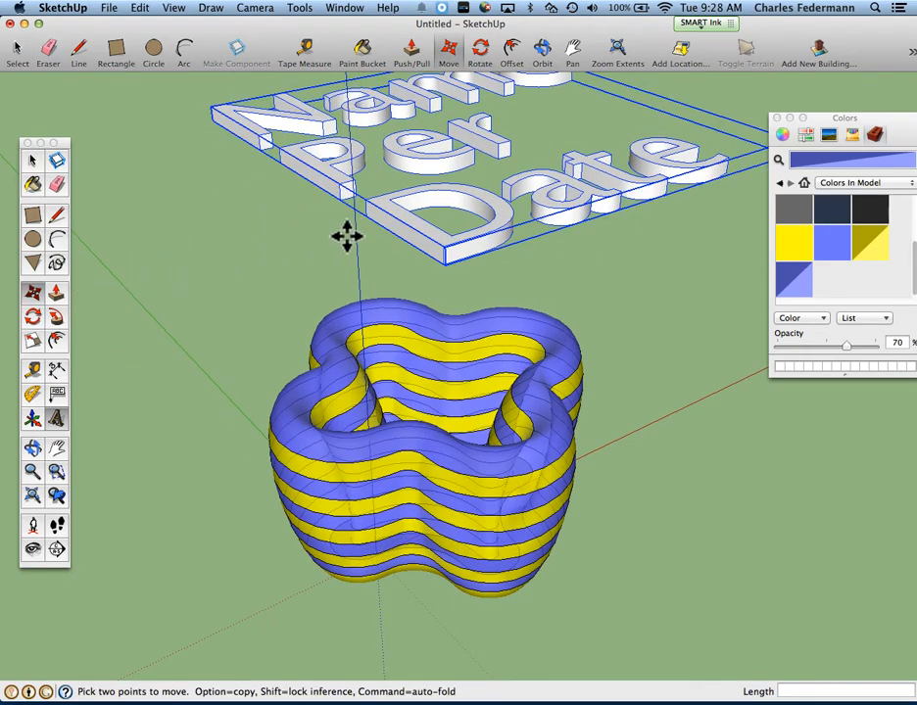
pyautogui.scroll(6, 411, 231)
pyautogui.press('q')
pyautogui.click(418, 244)
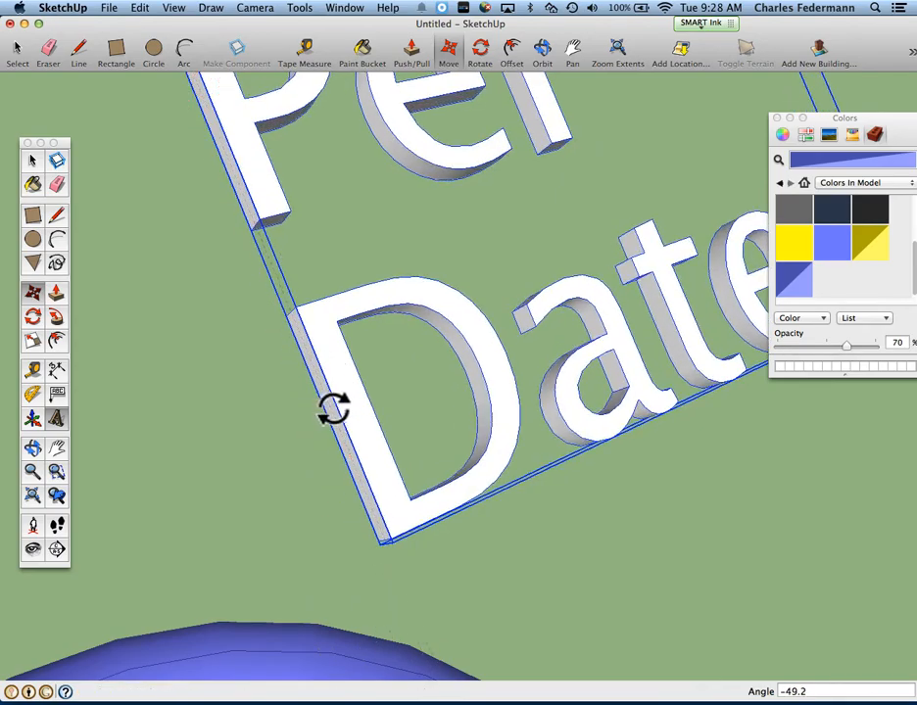
pyautogui.click(331, 408)
# Scale the 3D text down uniformly from its upper corner to a small label next to the bowl's size.
pyautogui.press('m')
pyautogui.scroll(-6, 300, 334)
pyautogui.moveTo(302, 319); pyautogui.dragTo(226, 341, button='middle')
pyautogui.moveTo(317, 347); pyautogui.dragTo(300, 367, button='middle')
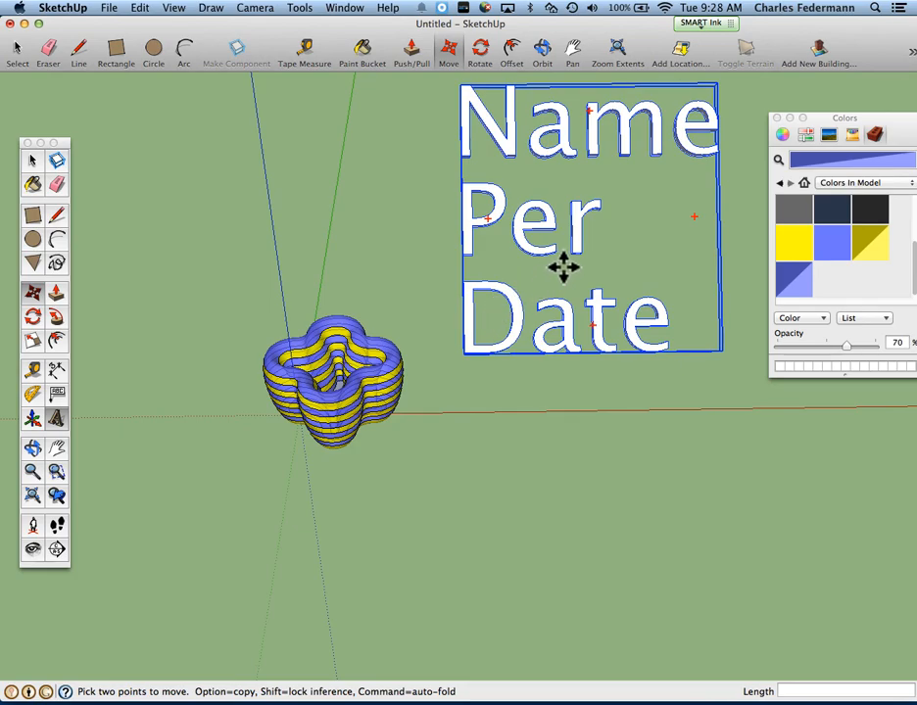
pyautogui.press('s')
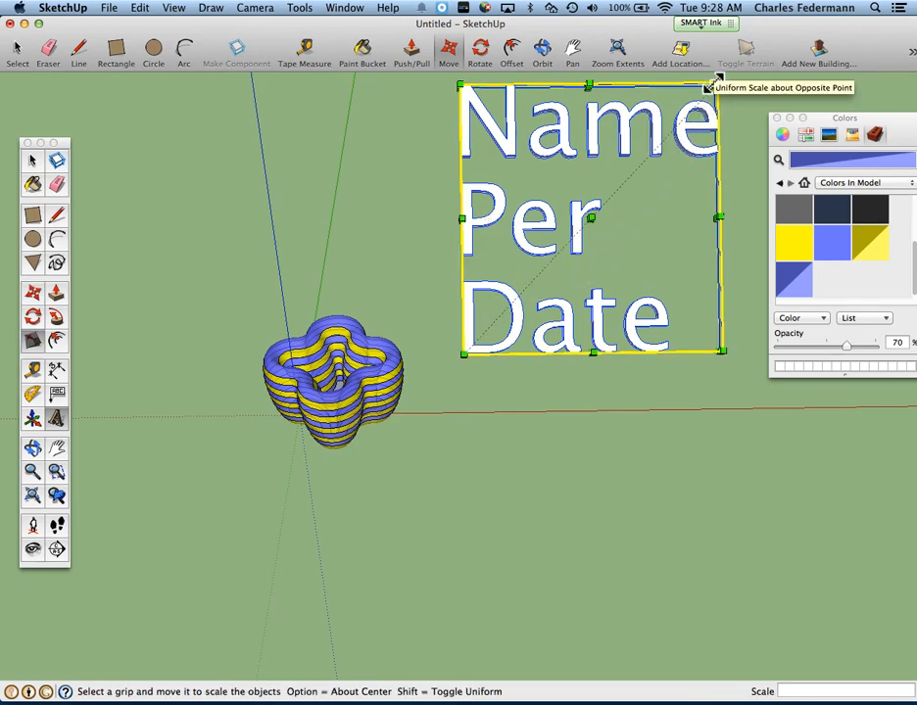
pyautogui.moveTo(718, 84); pyautogui.dragTo(610, 210)
# Move the small 3D text about 2' 10" to sit beside the bowl near the red axis, and deselect it.
pyautogui.moveTo(590, 218)
pyautogui.mouseDown(button='middle')
pyautogui.moveTo(606, 235)
pyautogui.moveTo(578, 242)
pyautogui.moveTo(577, 201)
pyautogui.mouseUp(button='middle')
pyautogui.press('m')
pyautogui.press('space')
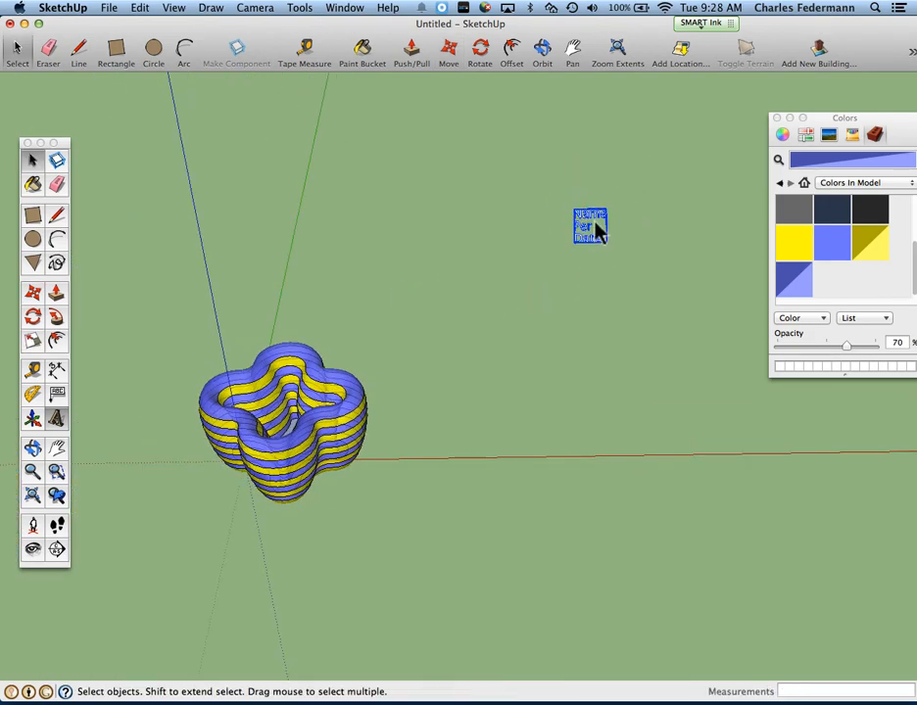
pyautogui.press('m')
pyautogui.click(590, 225)
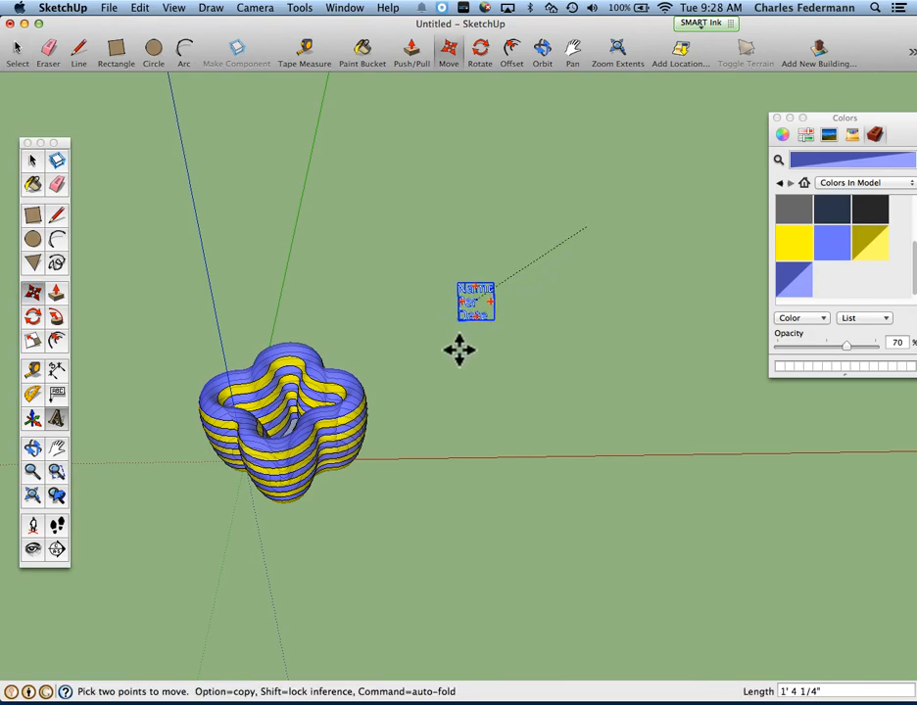
pyautogui.click(407, 446)
pyautogui.scroll(4, 259, 495)
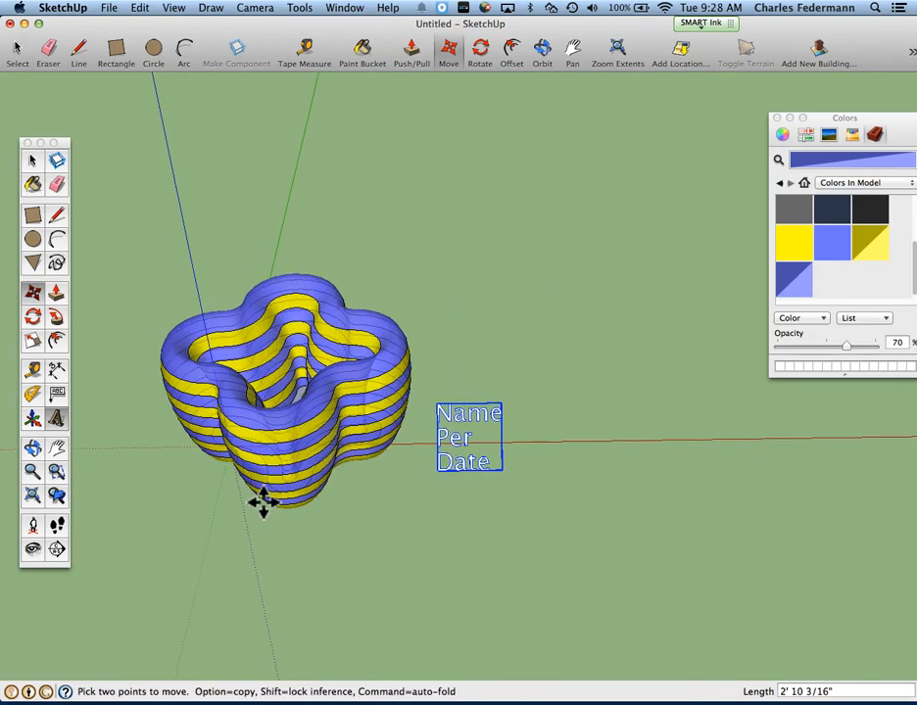
pyautogui.moveTo(264, 457); pyautogui.dragTo(152, 436, button='middle')
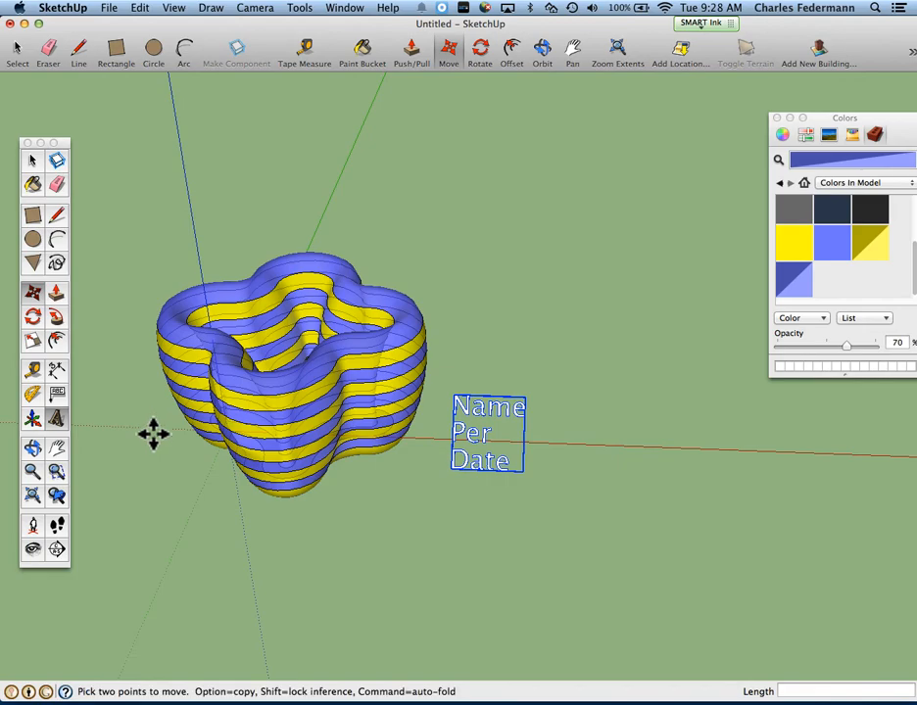
pyautogui.press('space')
pyautogui.click(152, 448)
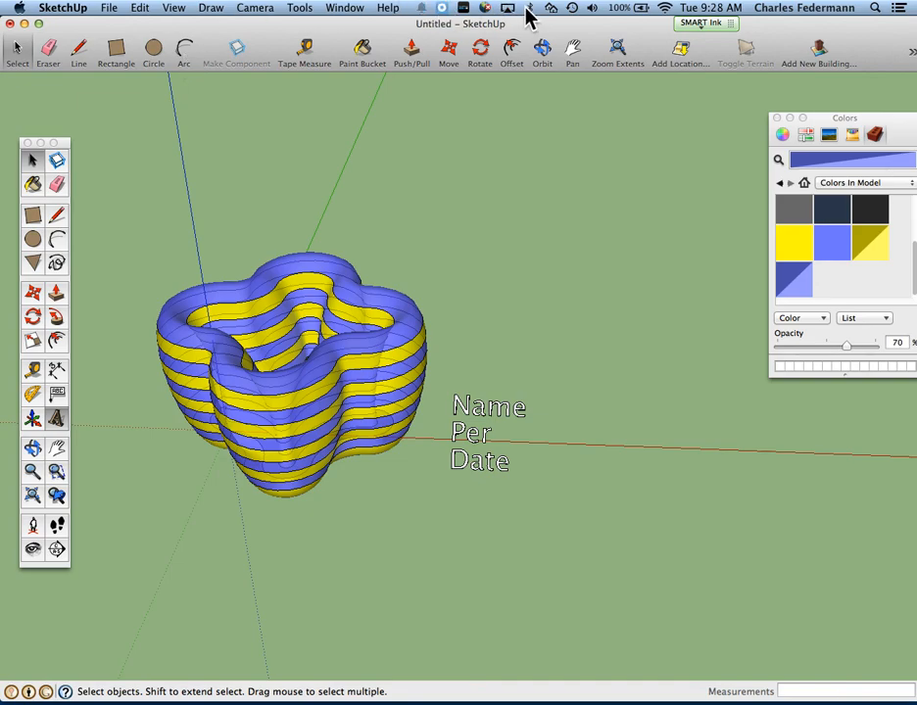
pyautogui.click(12, 692)
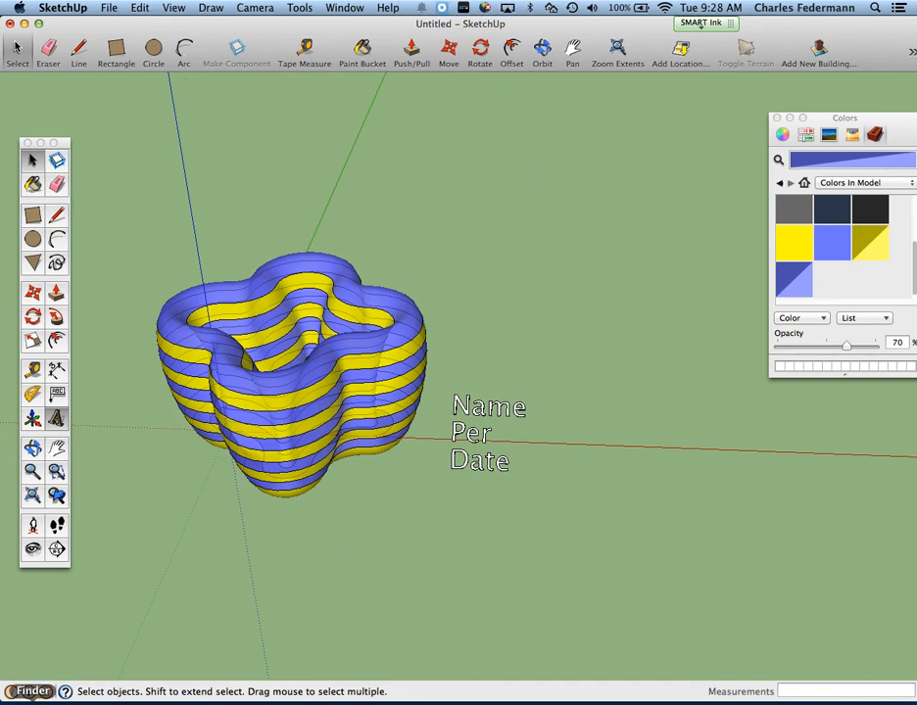